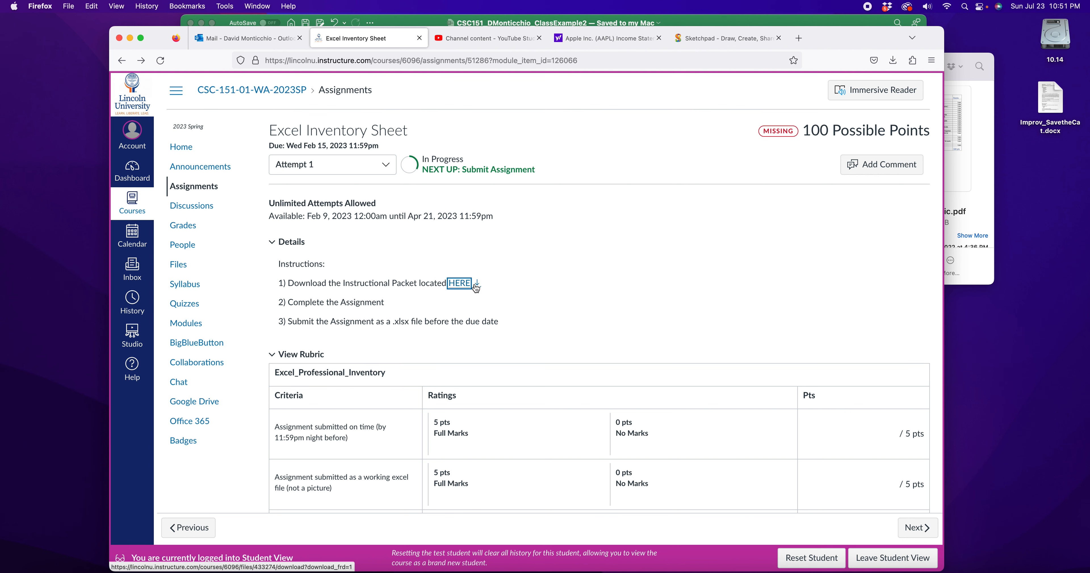
Download the Excel2_Part4_Rubric.pdf rubric from the assignment page after its preview fails to load
{"action": "left_click", "coordinate": [455, 287]}
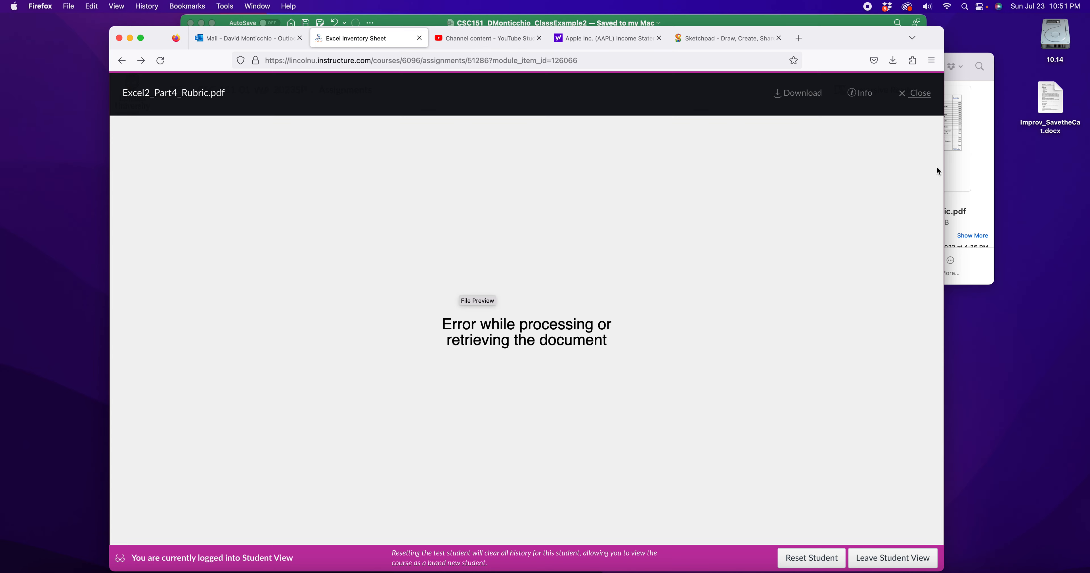
{"action": "left_click", "coordinate": [912, 102]}
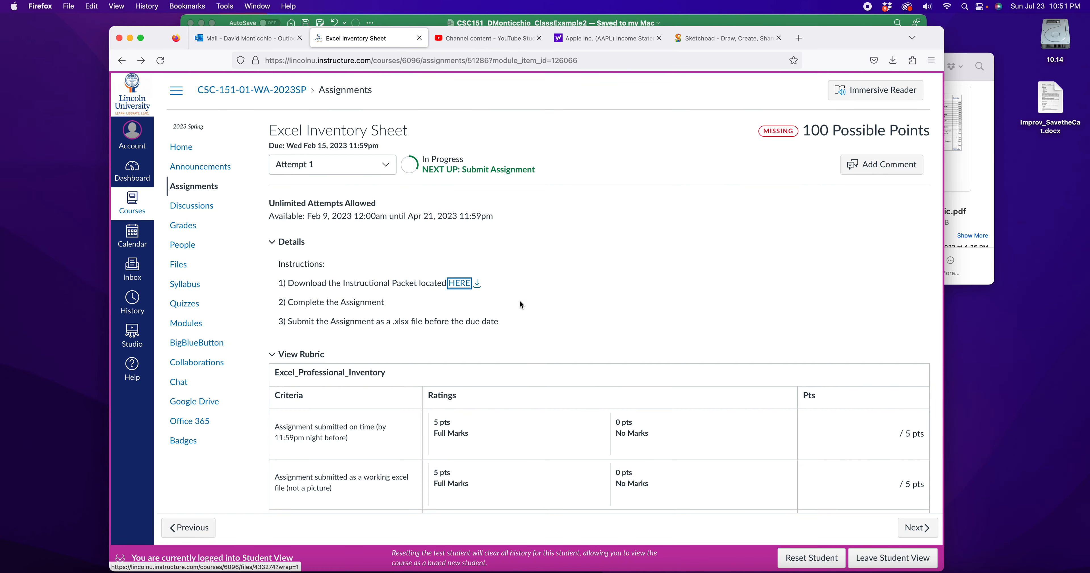
{"action": "left_click", "coordinate": [478, 286]}
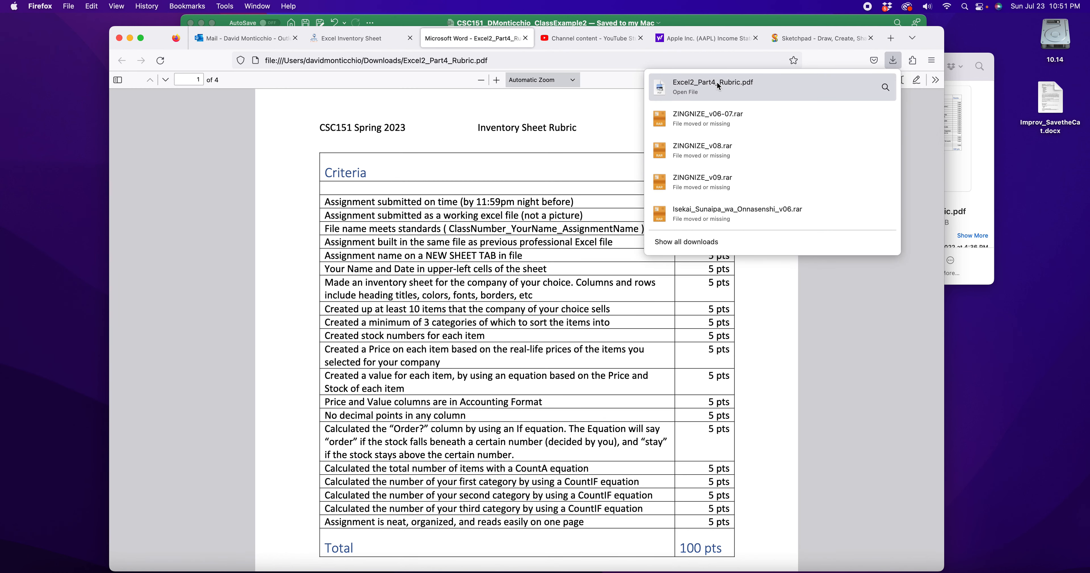
Open the downloaded rubric PDF, review the page 2 inventory sheet example, then return to Excel
{"action": "left_click", "coordinate": [584, 172]}
{"action": "scroll", "coordinate": [585, 181], "scroll_direction": "down", "scroll_amount": 2}
{"action": "scroll", "coordinate": [586, 181], "scroll_direction": "down", "scroll_amount": 3}
{"action": "scroll", "coordinate": [586, 181], "scroll_direction": "up", "scroll_amount": 3}
{"action": "scroll", "coordinate": [585, 181], "scroll_direction": "down", "scroll_amount": 2}
{"action": "scroll", "coordinate": [585, 181], "scroll_direction": "down", "scroll_amount": 1}
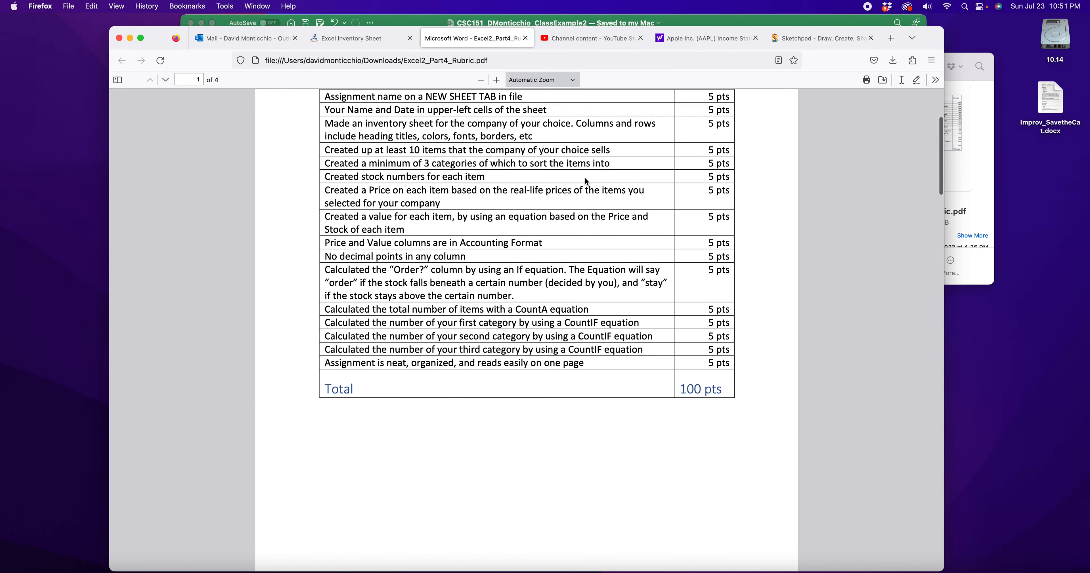
{"action": "scroll", "coordinate": [585, 181], "scroll_direction": "up", "scroll_amount": 4}
{"action": "scroll", "coordinate": [586, 181], "scroll_direction": "down", "scroll_amount": 5}
{"action": "scroll", "coordinate": [585, 178], "scroll_direction": "up", "scroll_amount": 1}
{"action": "scroll", "coordinate": [585, 178], "scroll_direction": "down", "scroll_amount": 10}
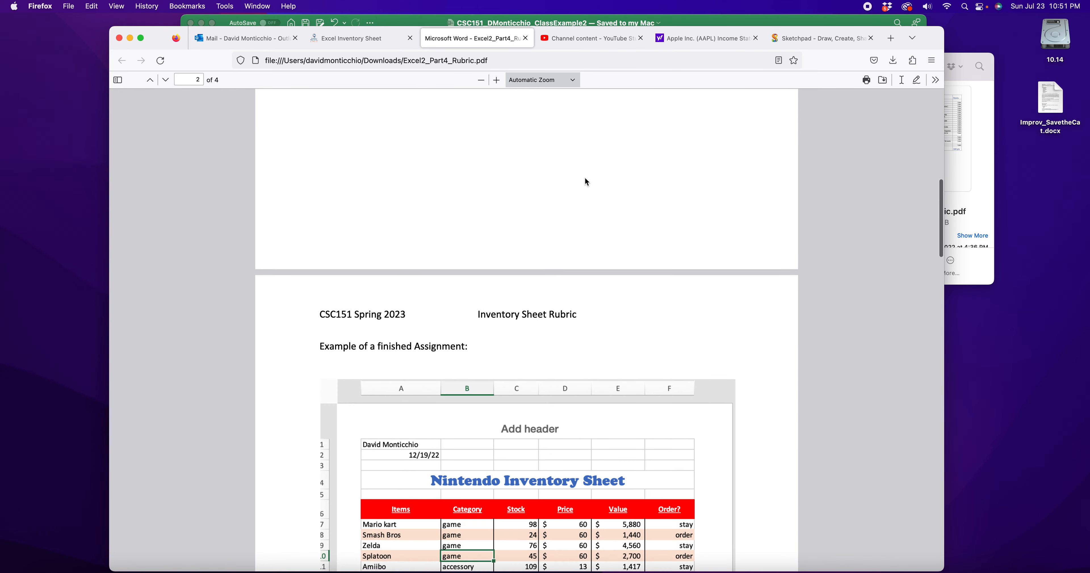
{"action": "scroll", "coordinate": [584, 182], "scroll_direction": "up", "scroll_amount": 1}
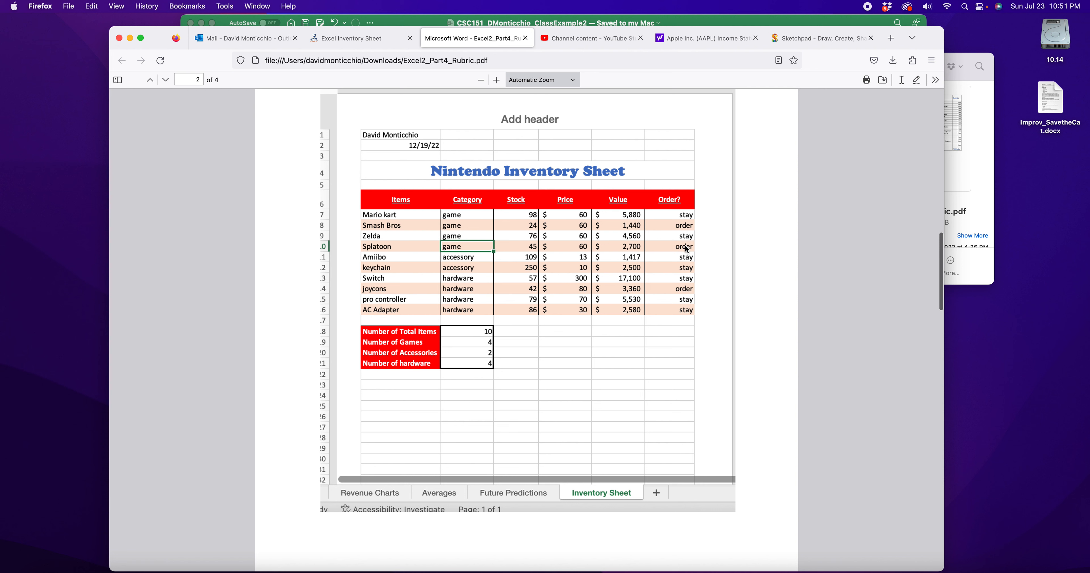
{"action": "left_click", "coordinate": [697, 25]}
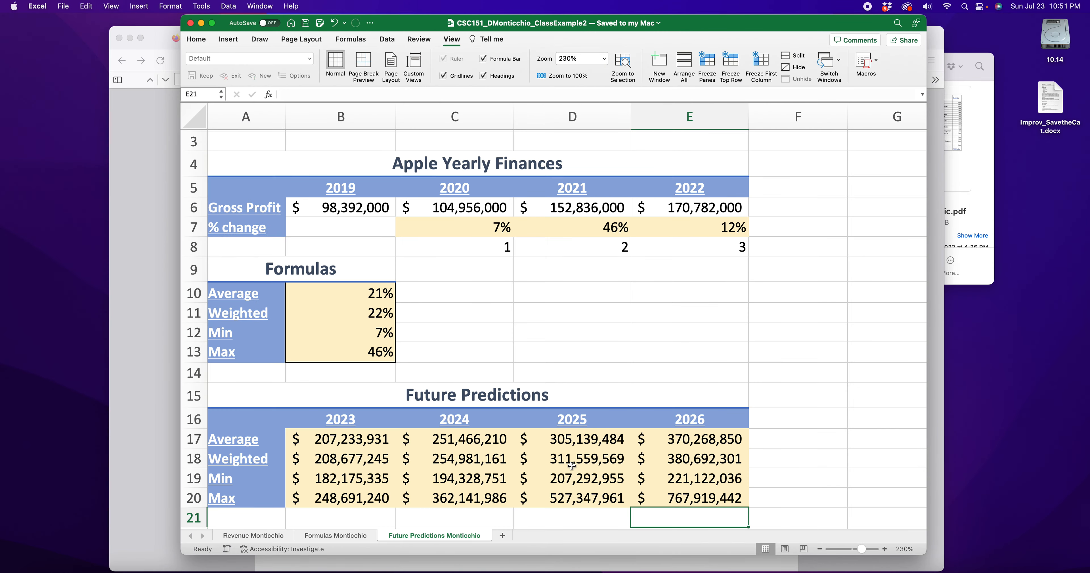
Add a new sheet and name it Inventory followed by the student's surname
{"action": "left_click", "coordinate": [502, 535]}
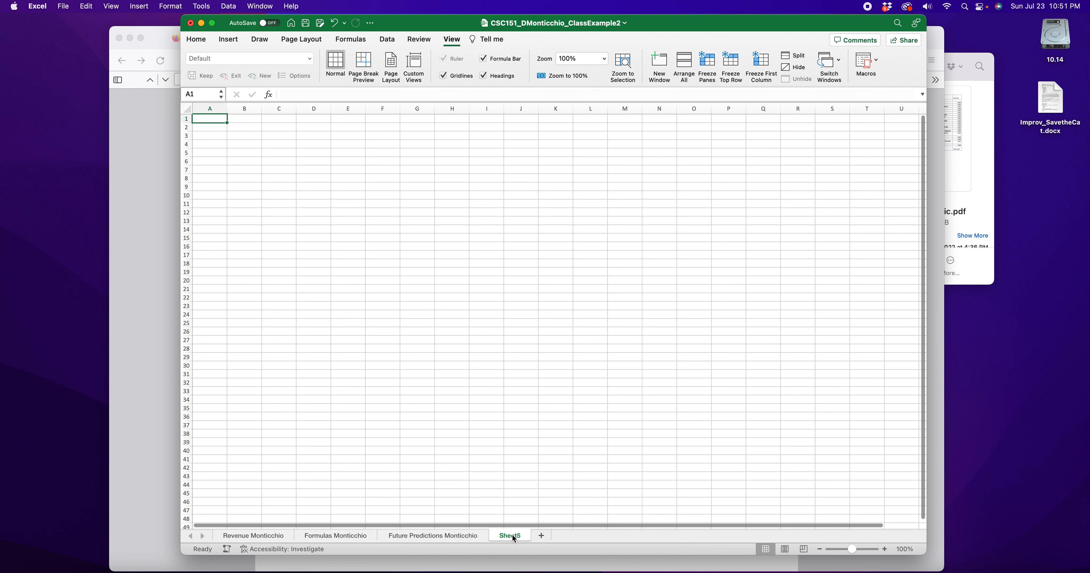
{"action": "right_click", "coordinate": [512, 533]}
{"action": "left_click", "coordinate": [548, 400]}
{"action": "type", "text": "Inventory Mo"}
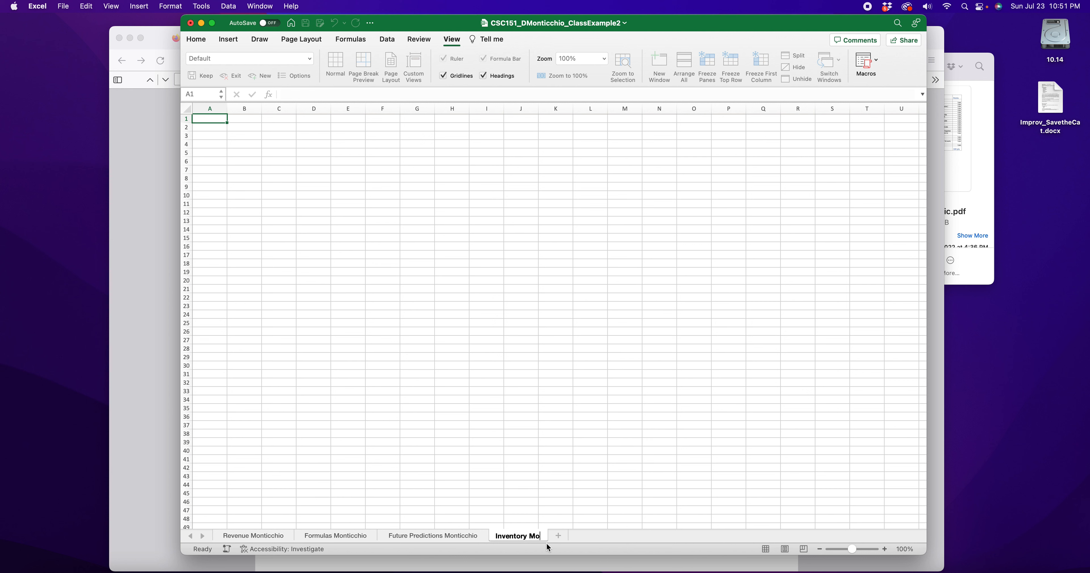
{"action": "type", "text": "nticchio"}
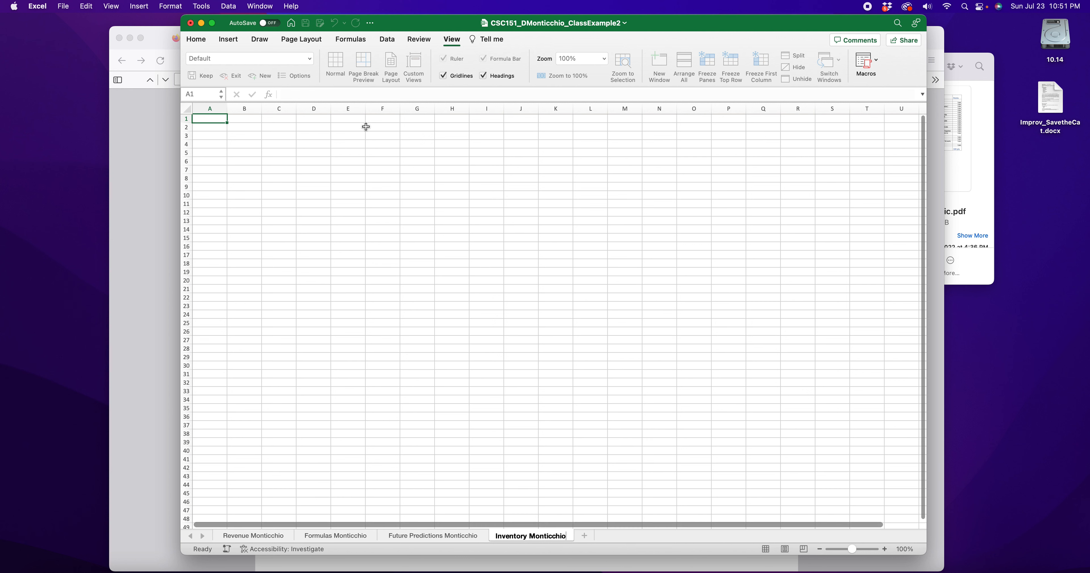
Enter the student's name in A1 and the date 7/23/23 in A2
{"action": "double_click", "coordinate": [205, 121]}
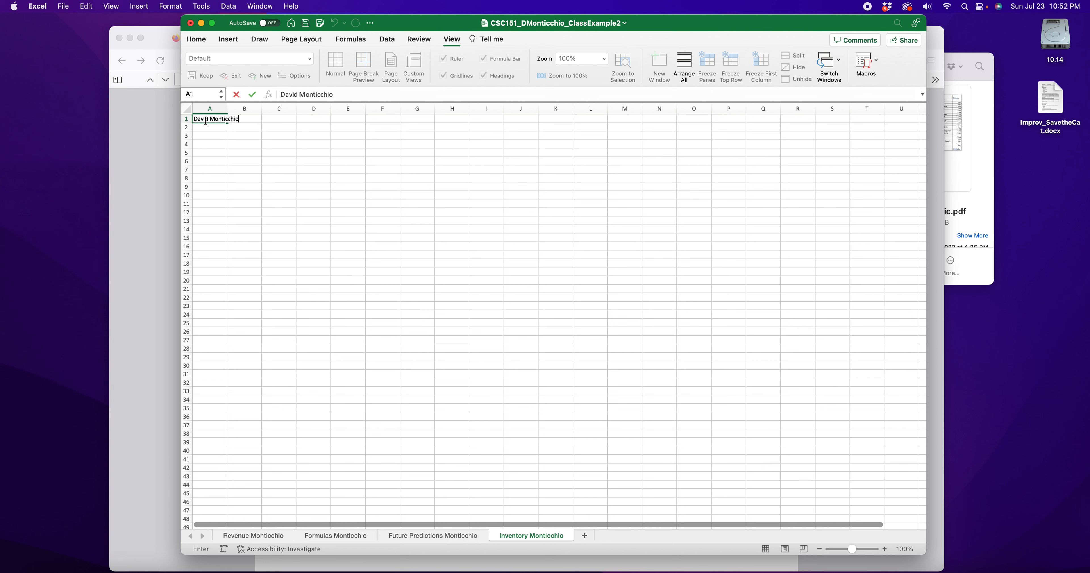
{"action": "key", "text": "Return"}
{"action": "type", "text": "7/"}
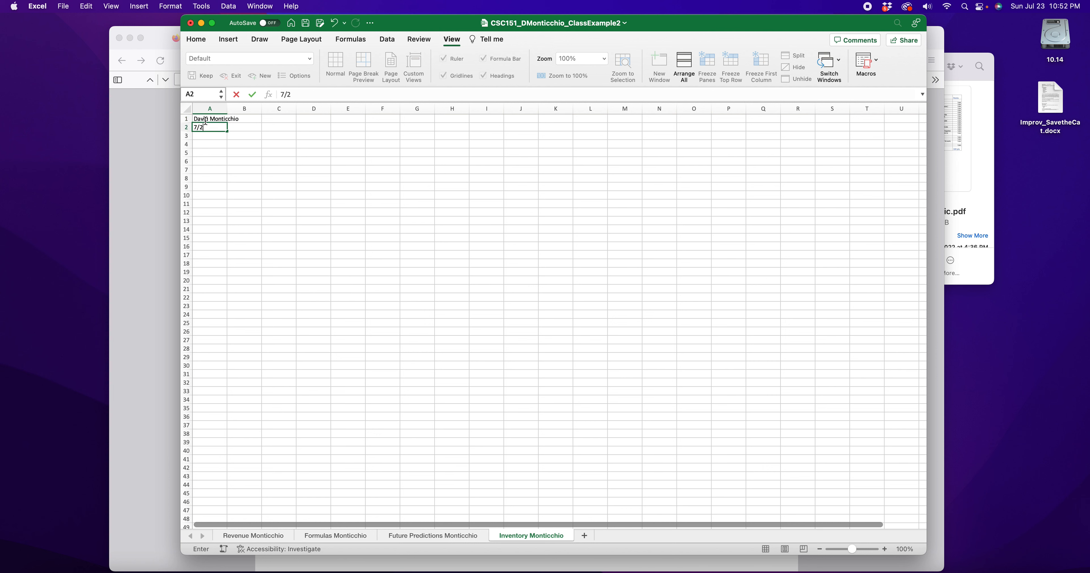
{"action": "type", "text": "23/23"}
{"action": "key", "text": "Return"}
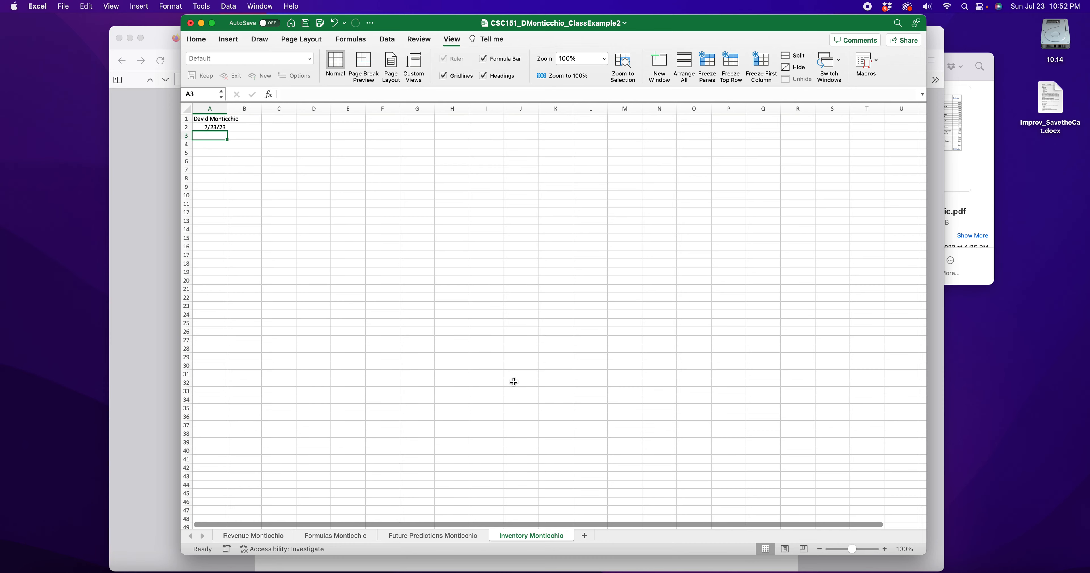
Zoom the sheet in to 270% and bring the rubric PDF back to the front
{"action": "left_click", "coordinate": [887, 550]}
{"action": "left_click", "coordinate": [884, 550]}
{"action": "left_click", "coordinate": [885, 549]}
{"action": "left_click", "coordinate": [884, 550]}
{"action": "left_click", "coordinate": [884, 550]}
{"action": "left_click", "coordinate": [885, 549]}
{"action": "left_click", "coordinate": [884, 549]}
{"action": "left_click", "coordinate": [885, 549]}
{"action": "left_click", "coordinate": [885, 550]}
{"action": "left_click", "coordinate": [885, 550]}
{"action": "left_click", "coordinate": [884, 550]}
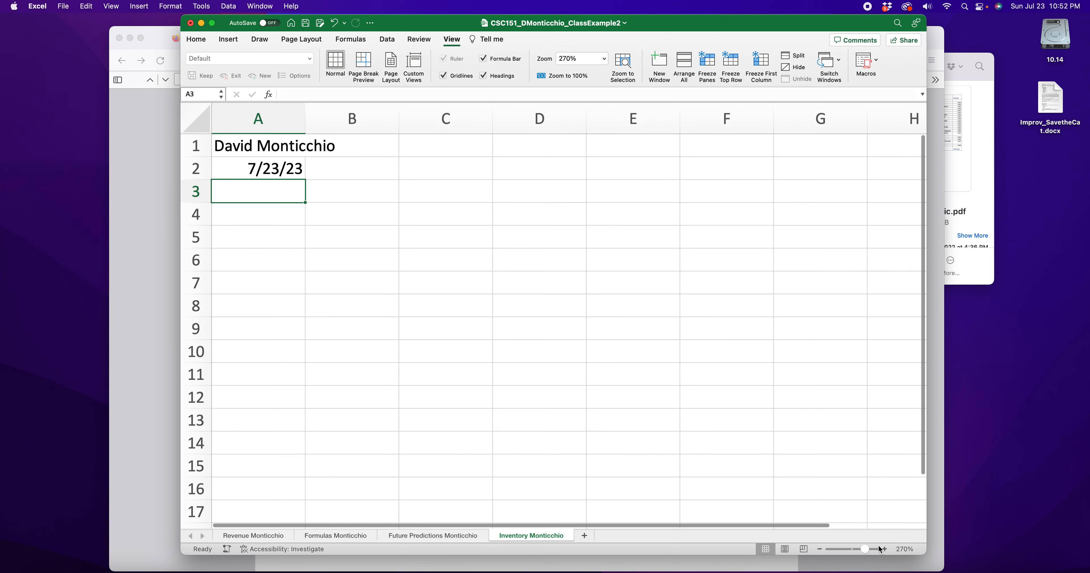
{"action": "left_click", "coordinate": [146, 284]}
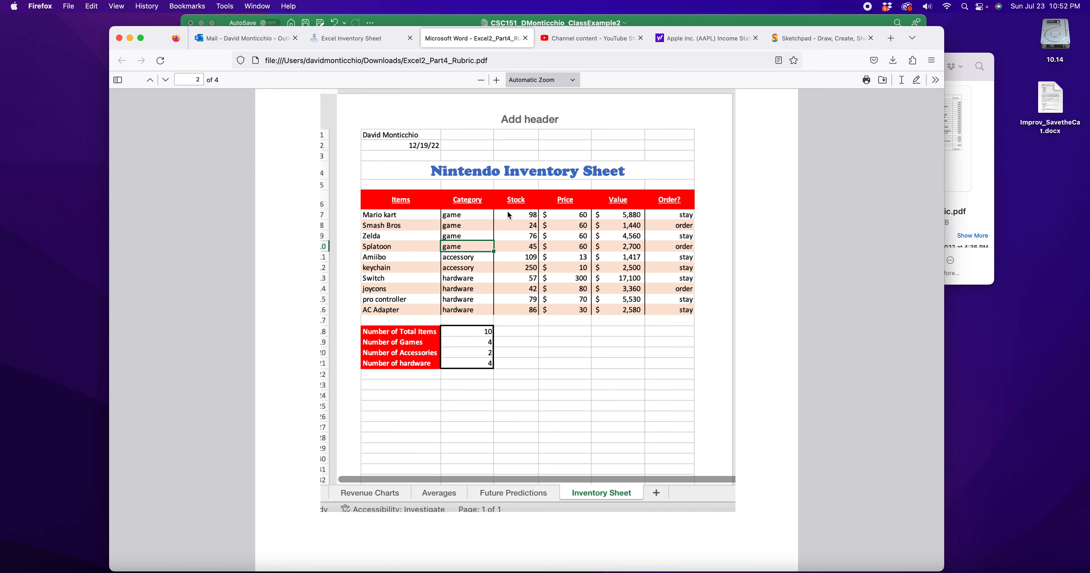
Look through the Future Predictions, Formulas and Revenue sheets, comparing them with the rubric example
{"action": "left_click", "coordinate": [685, 20]}
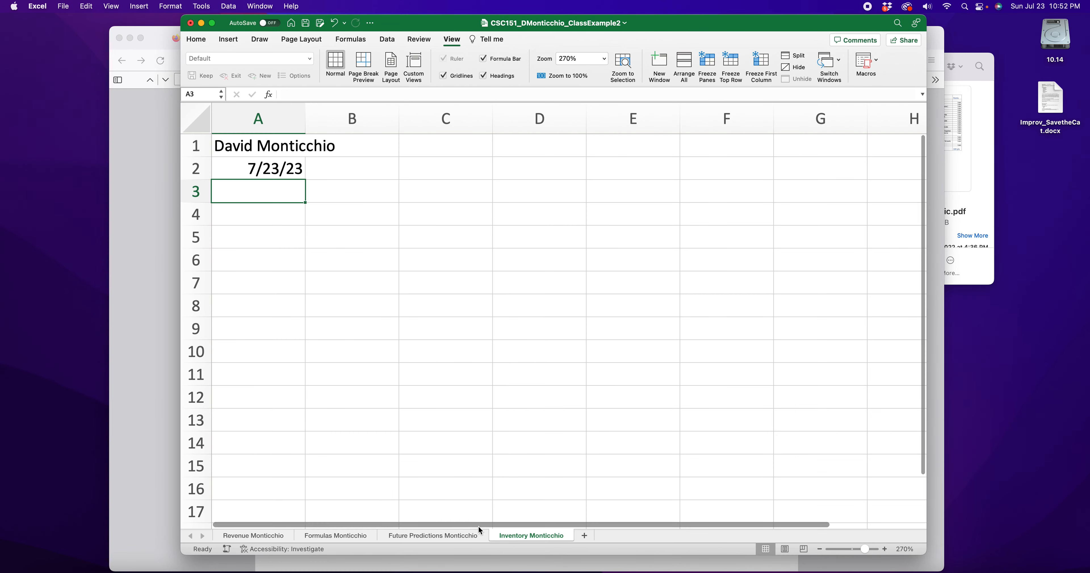
{"action": "left_click", "coordinate": [450, 536]}
{"action": "left_click", "coordinate": [315, 536]}
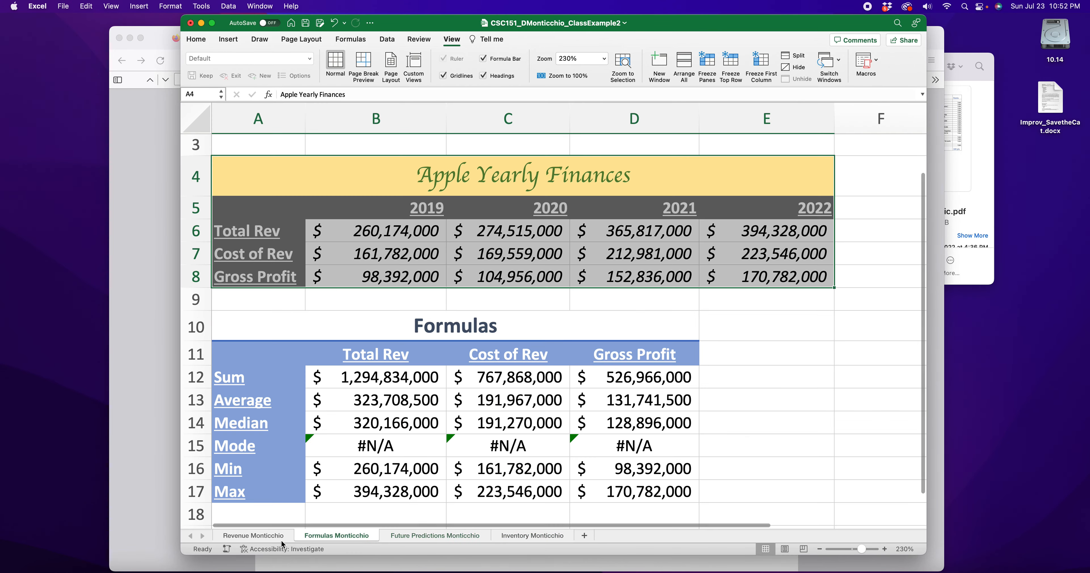
{"action": "left_click", "coordinate": [269, 537]}
{"action": "left_click", "coordinate": [450, 537]}
{"action": "left_click", "coordinate": [130, 334]}
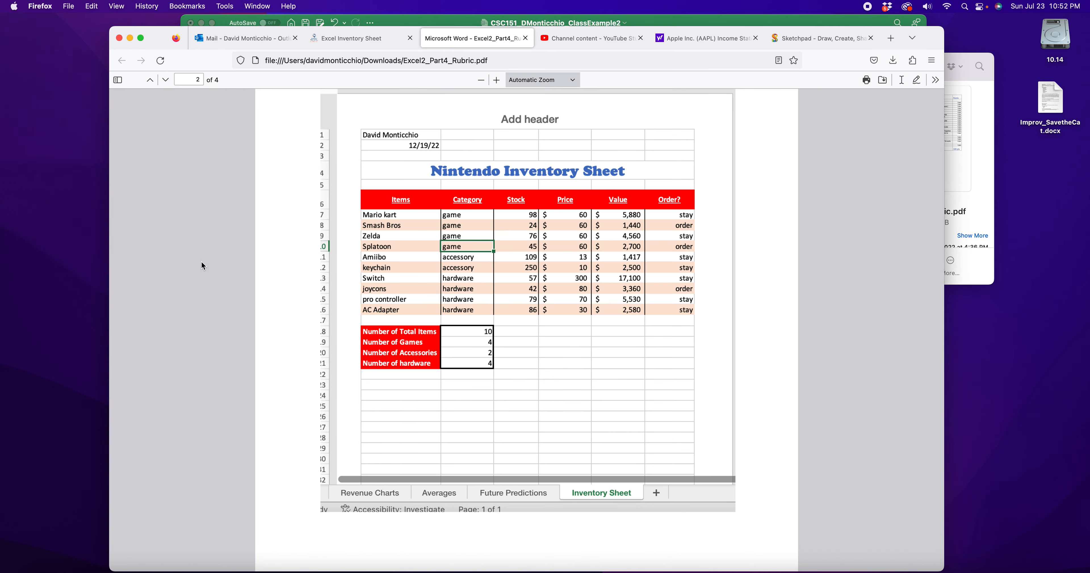
Compare the new Inventory sheet against the rubric example, then select A4:F4 for the title
{"action": "left_click", "coordinate": [707, 22]}
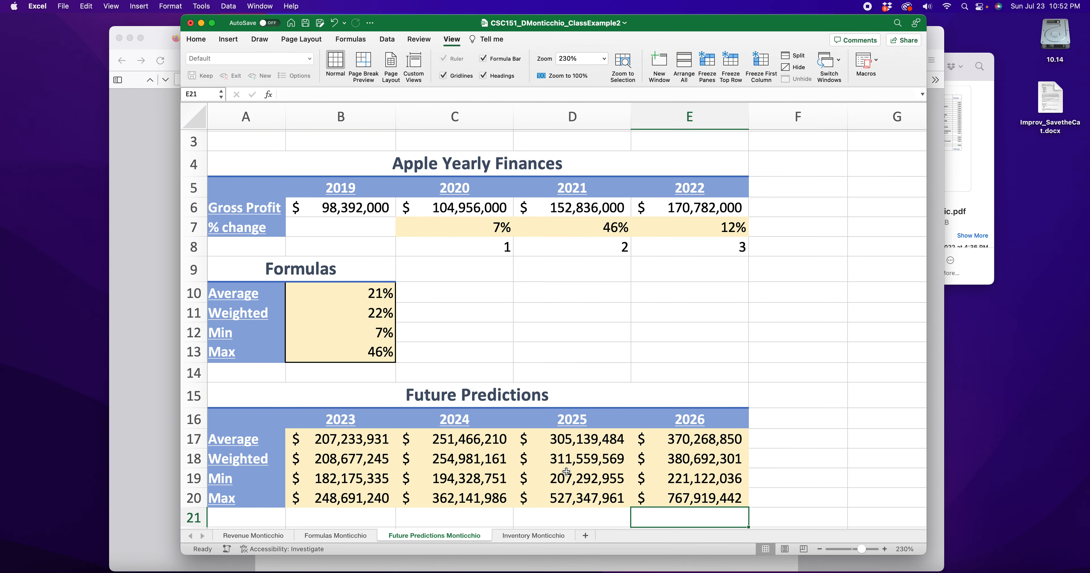
{"action": "left_click", "coordinate": [542, 538]}
{"action": "left_click", "coordinate": [126, 299]}
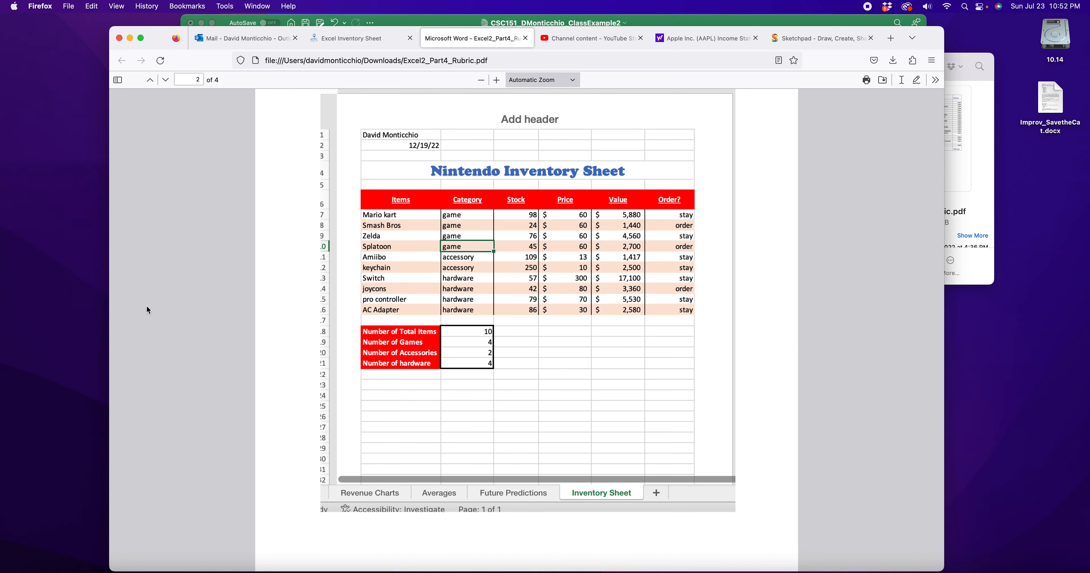
{"action": "left_click", "coordinate": [636, 21]}
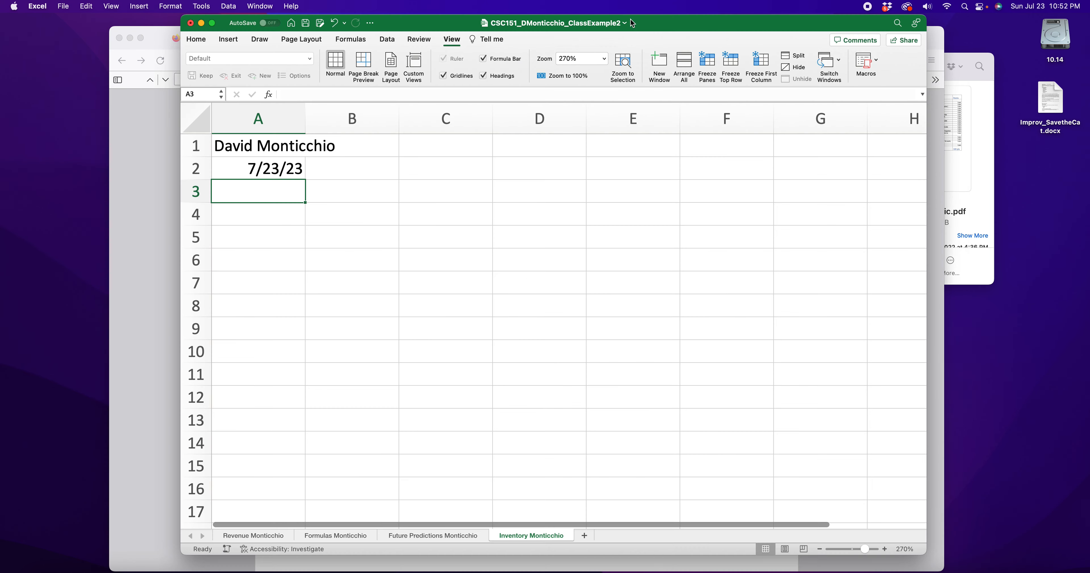
{"action": "left_click", "coordinate": [143, 163]}
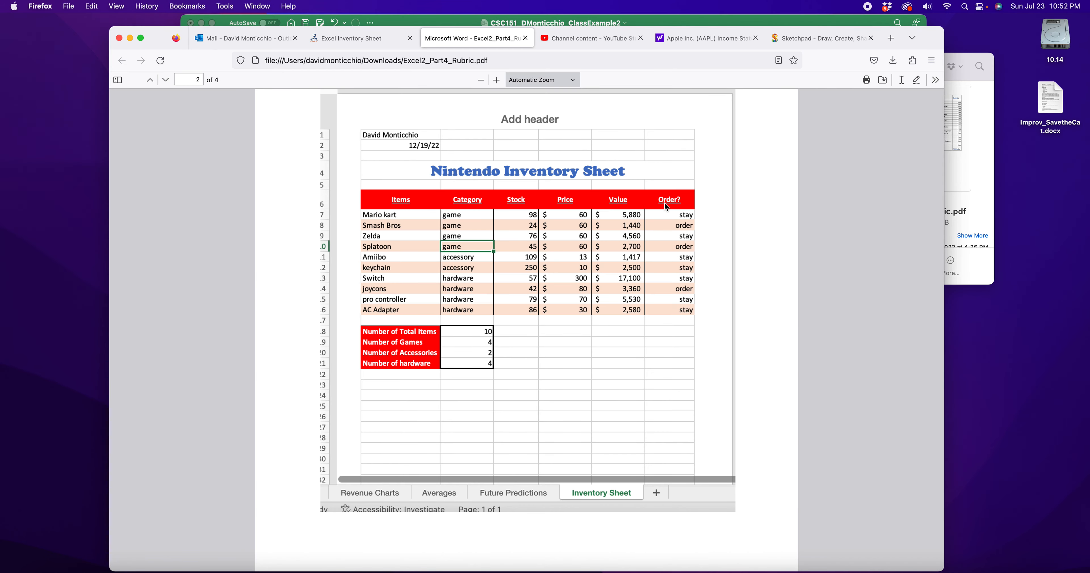
{"action": "left_click", "coordinate": [848, 21]}
{"action": "left_click_drag", "start_coordinate": [251, 217], "coordinate": [699, 207]}
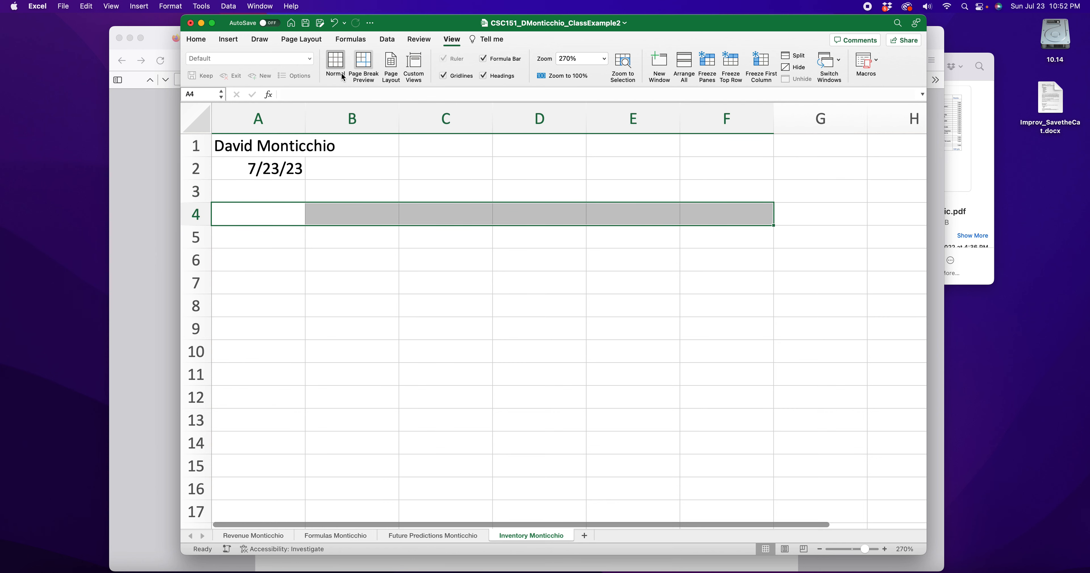
Merge A4:F4 with Apple Chancery font, light yellow fill, dark green text, and enter 'Apple Inventory'
{"action": "left_click", "coordinate": [196, 39]}
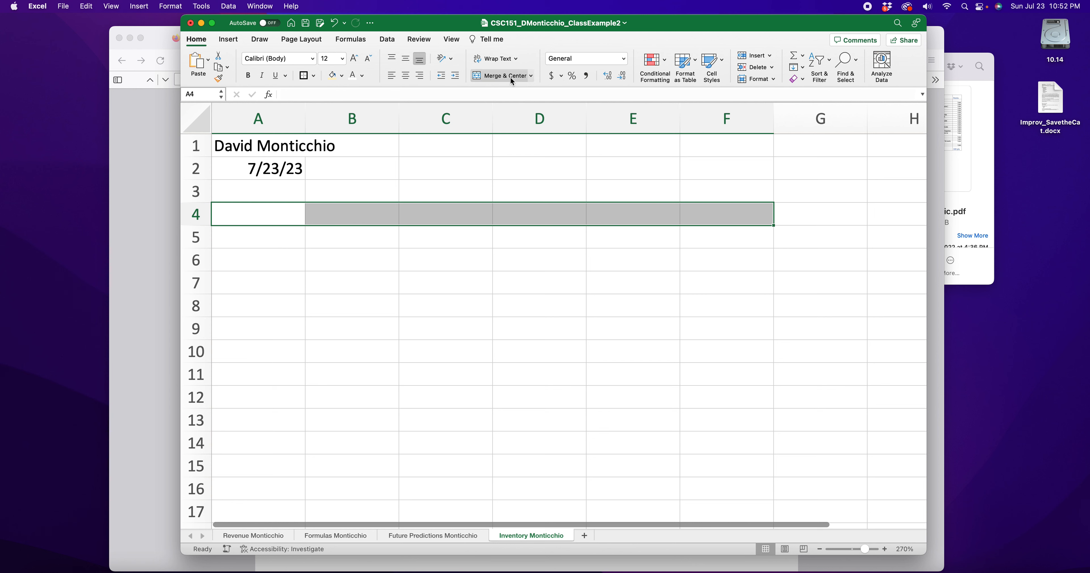
{"action": "left_click", "coordinate": [501, 76]}
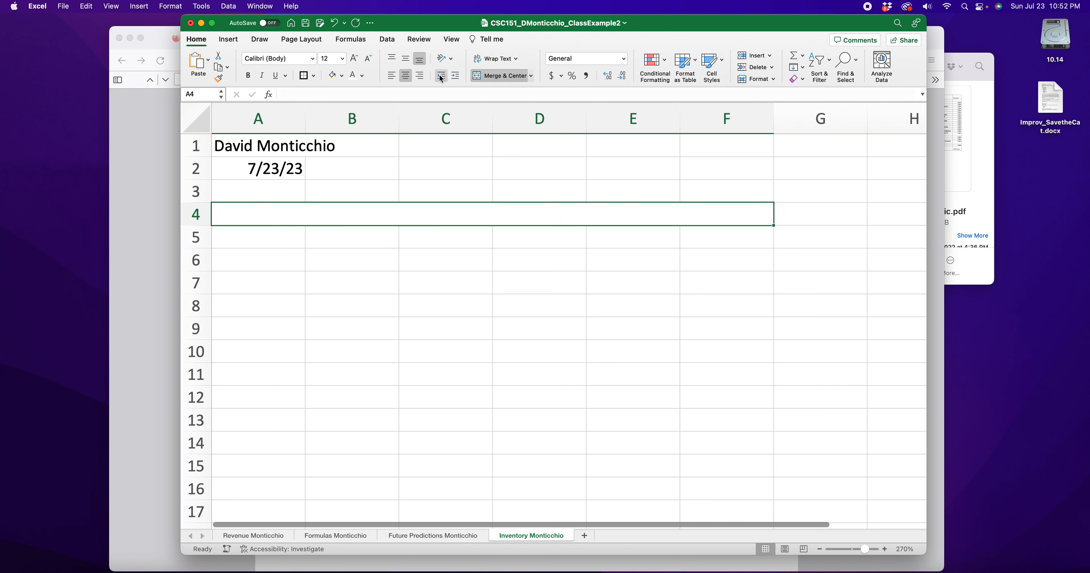
{"action": "left_click", "coordinate": [312, 58]}
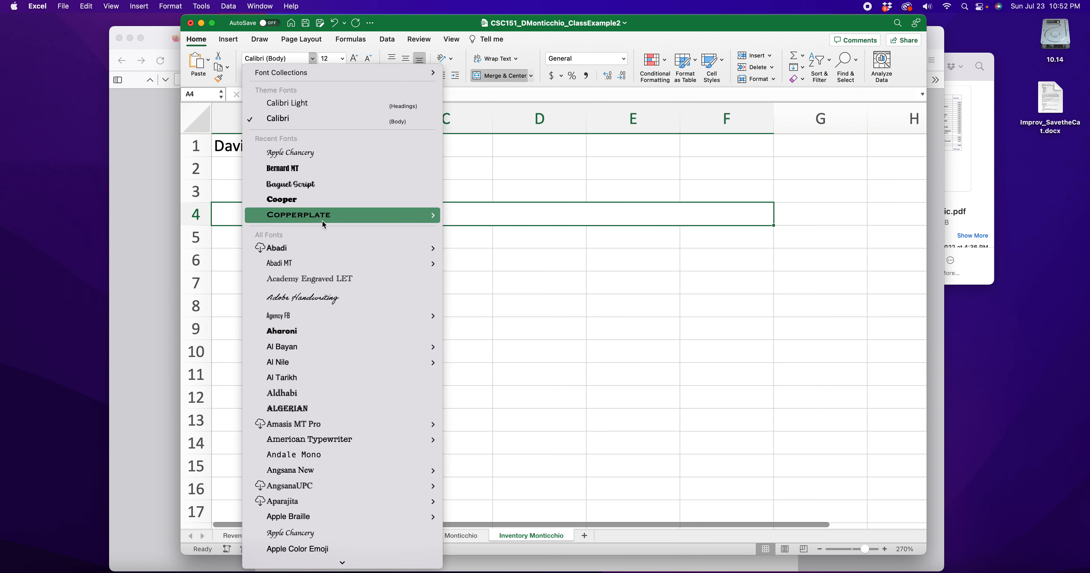
{"action": "left_click", "coordinate": [290, 153]}
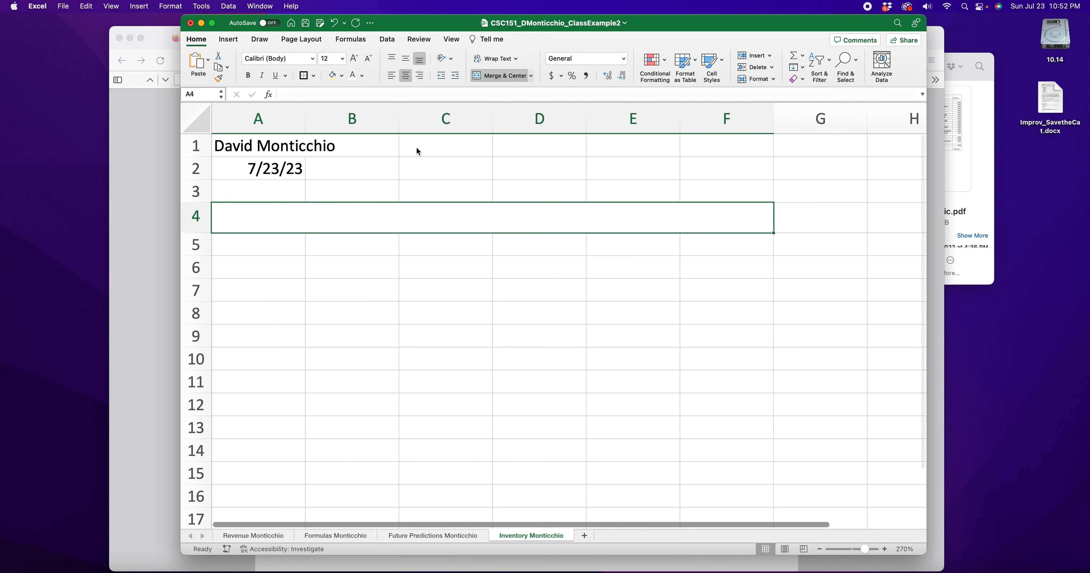
{"action": "left_click", "coordinate": [344, 78]}
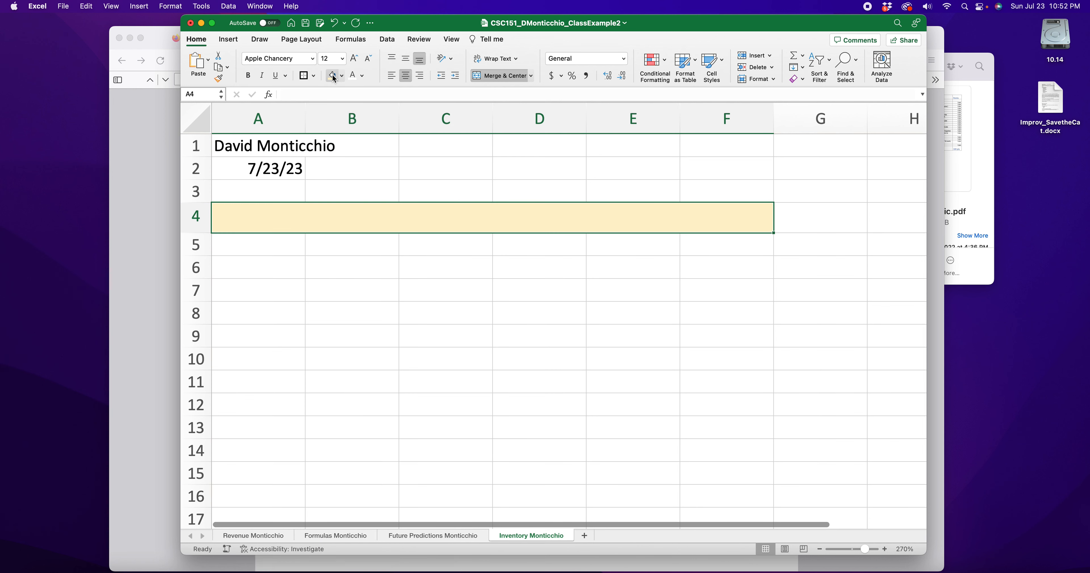
{"action": "left_click", "coordinate": [363, 77]}
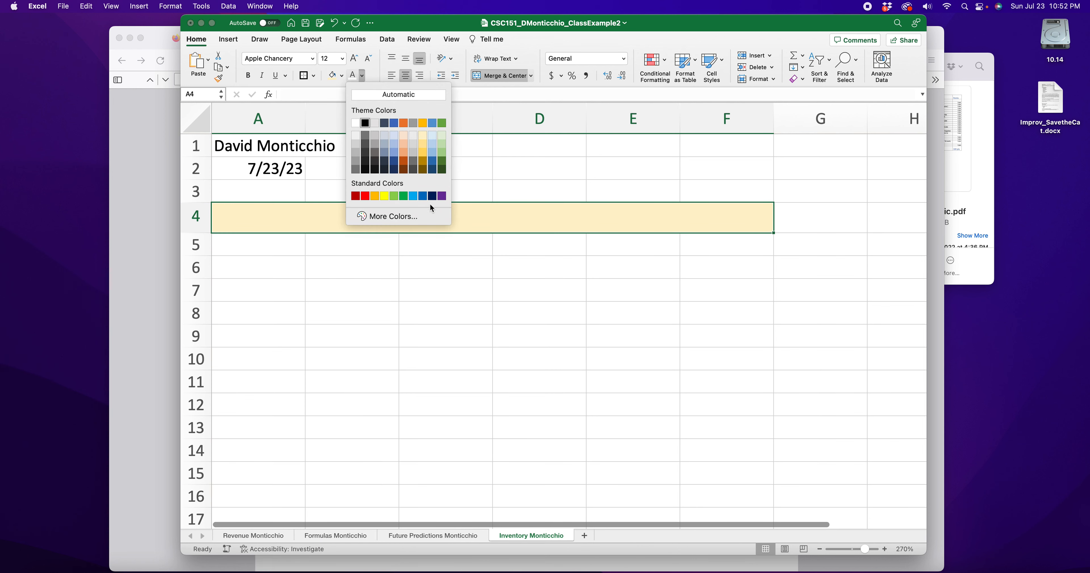
{"action": "left_click", "coordinate": [402, 196]}
{"action": "left_click", "coordinate": [360, 84]}
{"action": "left_click", "coordinate": [447, 173]}
{"action": "type", "text": "Apple"}
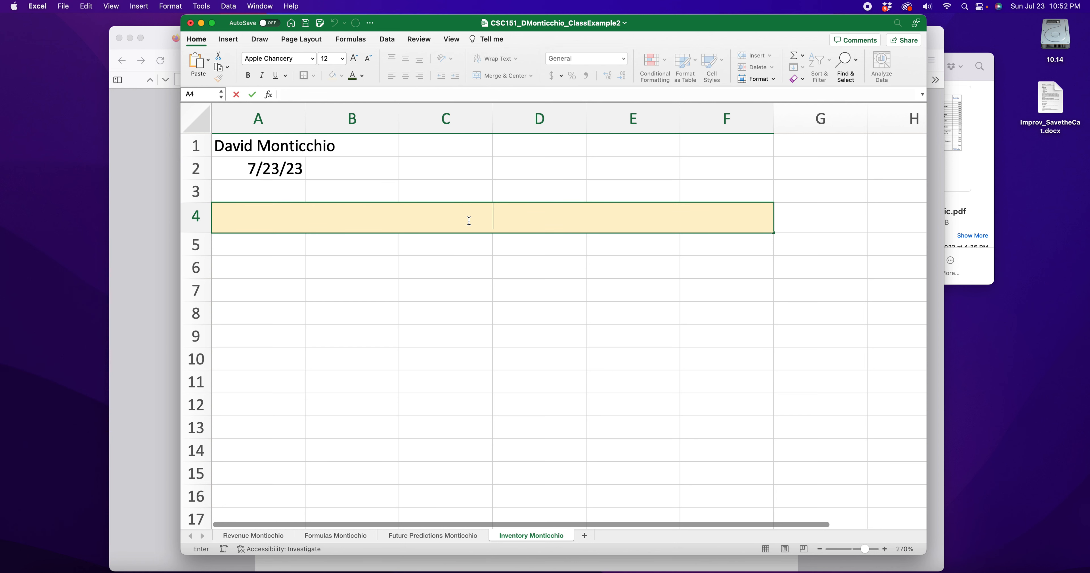
{"action": "type", "text": " Inventory"}
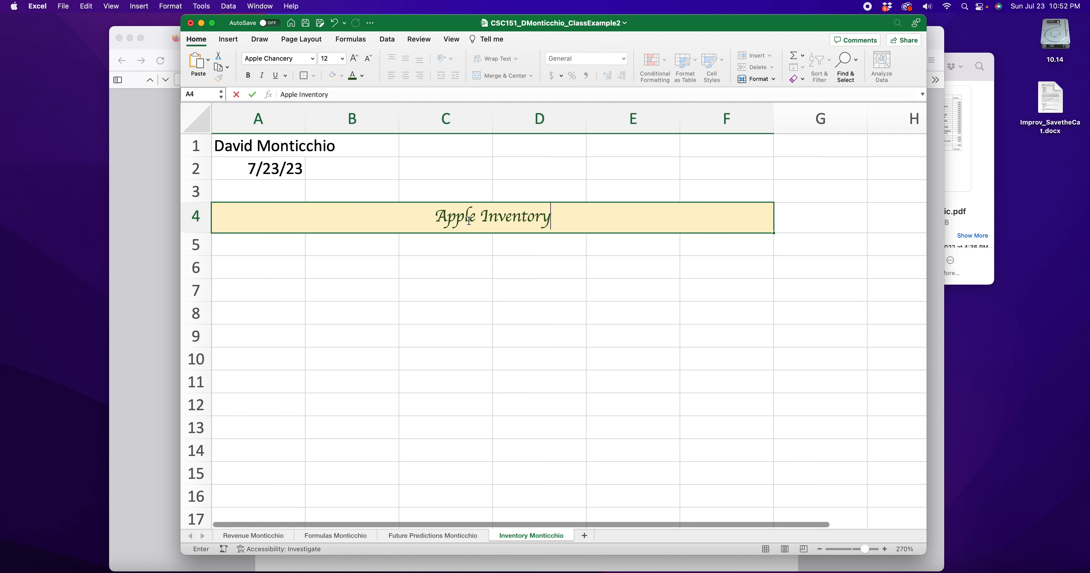
{"action": "left_click", "coordinate": [469, 290]}
{"action": "left_click", "coordinate": [466, 218]}
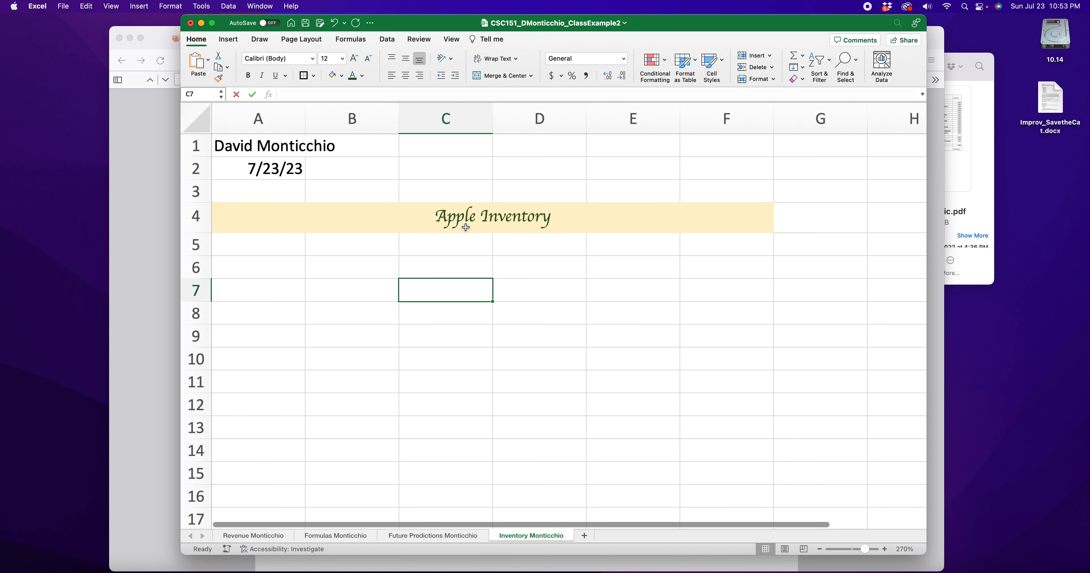
Bold and underline the title, and give A5:F5 a bold, light yellow header format
{"action": "left_click", "coordinate": [246, 77]}
{"action": "left_click", "coordinate": [275, 75]}
{"action": "left_click", "coordinate": [317, 290]}
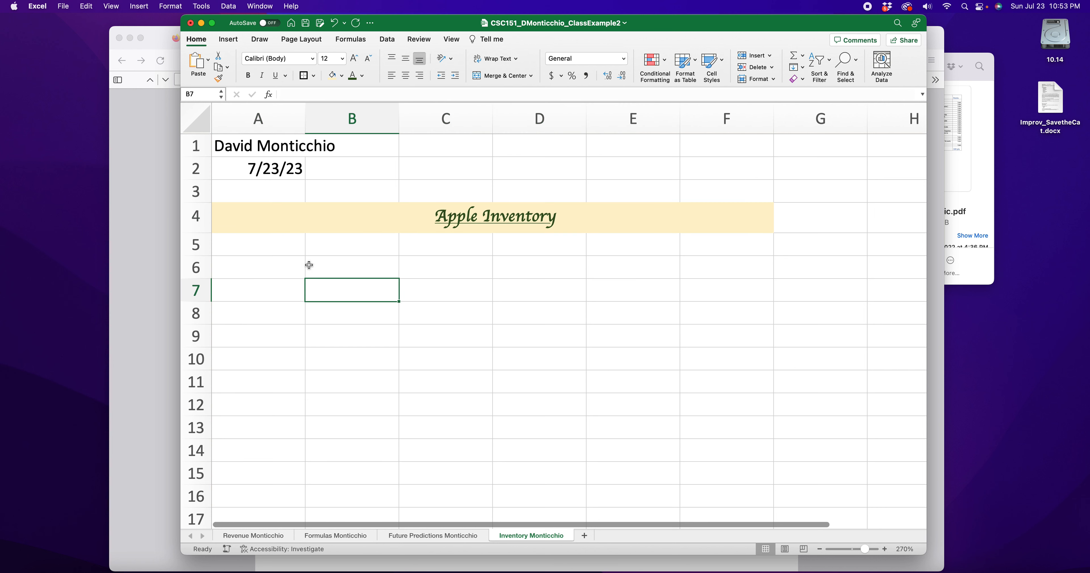
{"action": "left_click_drag", "start_coordinate": [262, 252], "coordinate": [690, 242]}
{"action": "left_click", "coordinate": [332, 77]}
{"action": "left_click", "coordinate": [249, 76]}
Type the Items and Stock headers into A5 and B5
{"action": "double_click", "coordinate": [268, 243]}
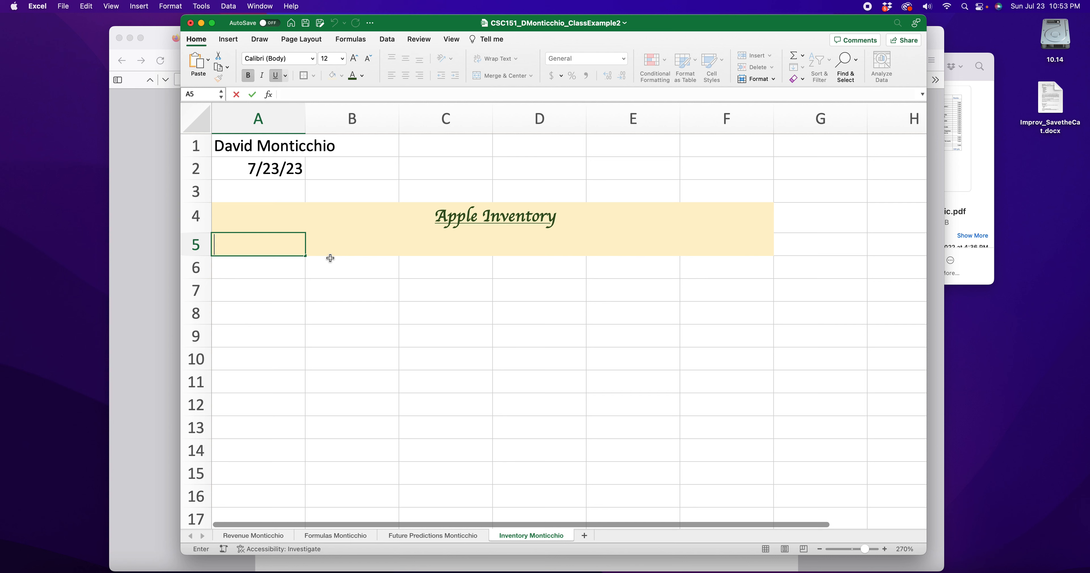
{"action": "type", "text": "Items"}
{"action": "key", "text": "Tab"}
{"action": "type", "text": "Stock"}
{"action": "key", "text": "Tab"}
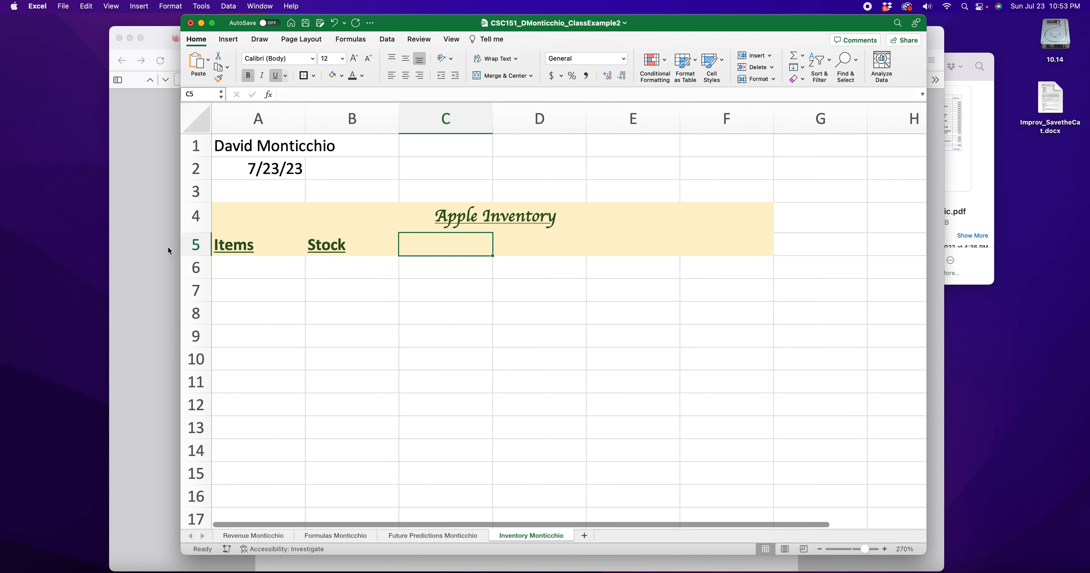
After checking the rubric, replace B5 with Category and add Stock and Price headers
{"action": "left_click", "coordinate": [169, 251]}
{"action": "left_click", "coordinate": [789, 25]}
{"action": "left_click", "coordinate": [358, 248]}
{"action": "left_click", "coordinate": [319, 245]}
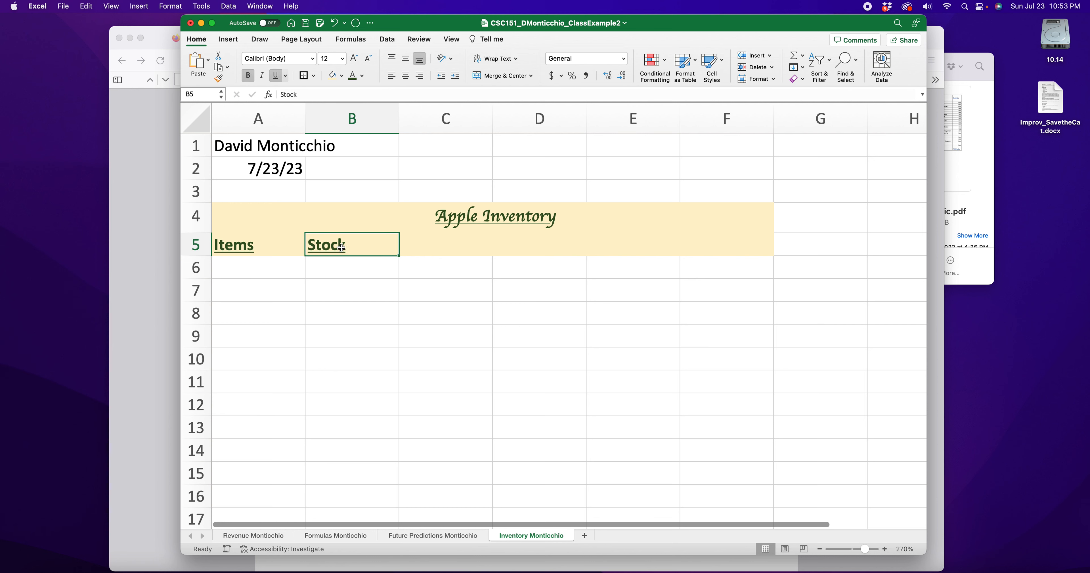
{"action": "type", "text": "Catego"}
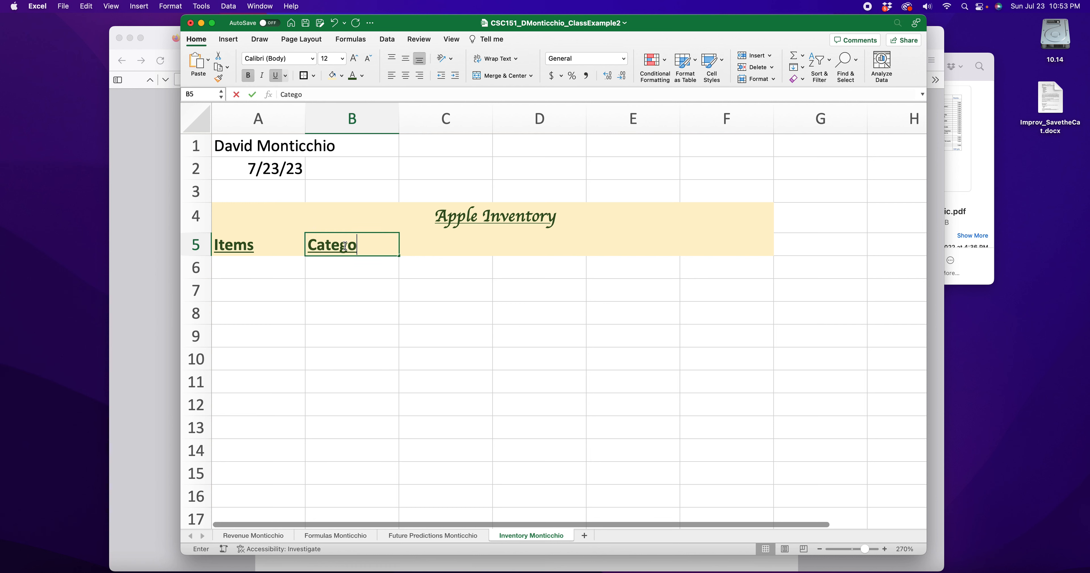
{"action": "type", "text": "ry"}
{"action": "key", "text": "Tab"}
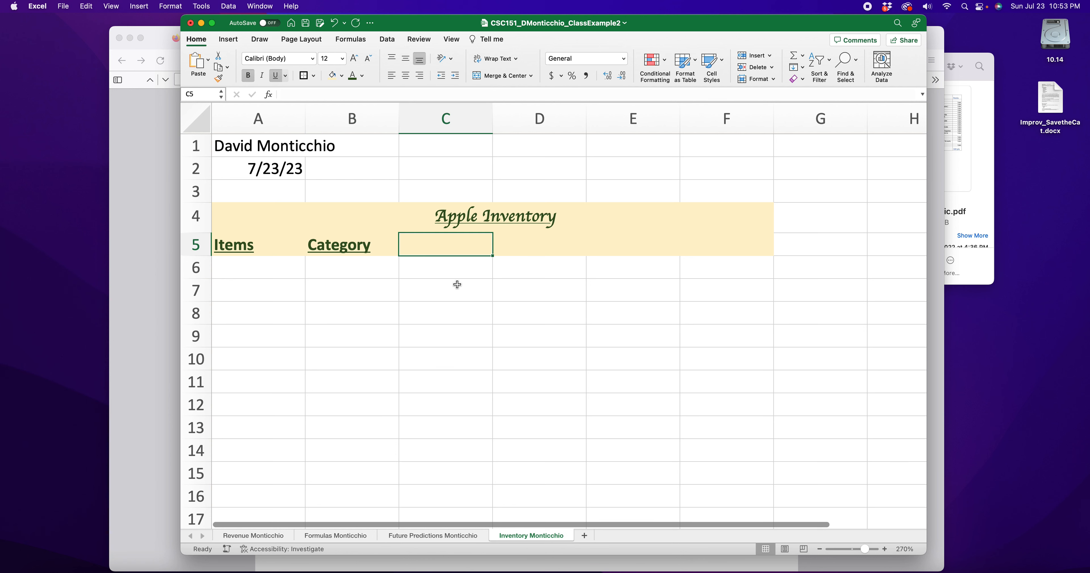
{"action": "type", "text": "Stock"}
{"action": "key", "text": "Tab"}
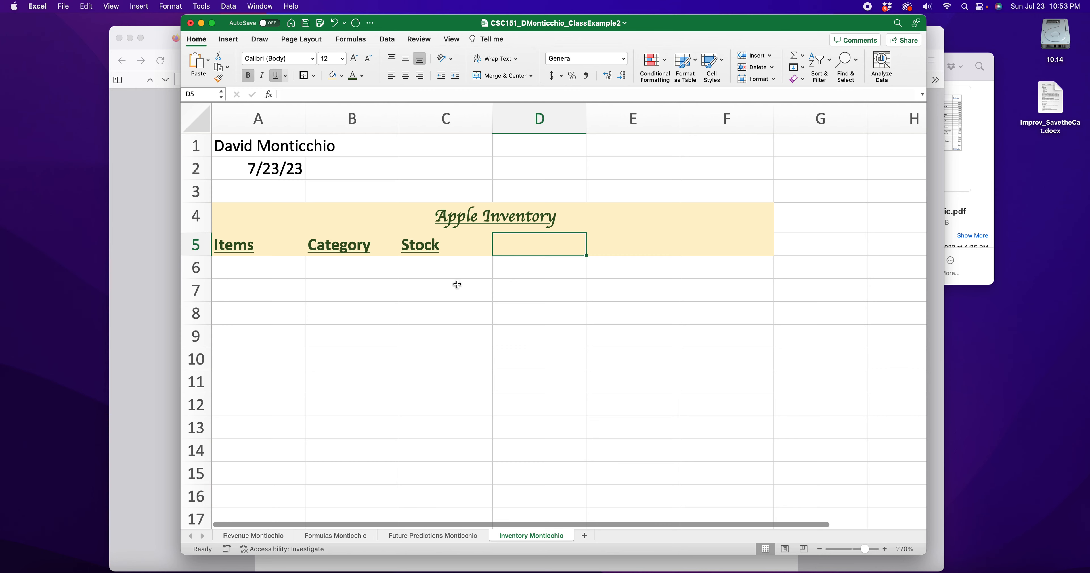
{"action": "type", "text": "Price"}
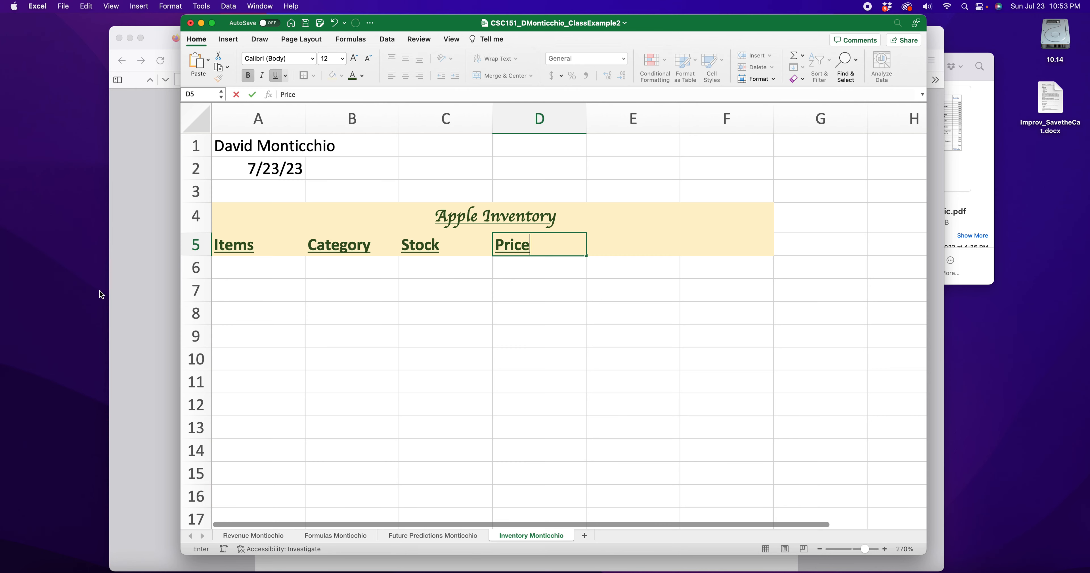
Add the Value and Order headers in E5 and F5
{"action": "left_click", "coordinate": [140, 286]}
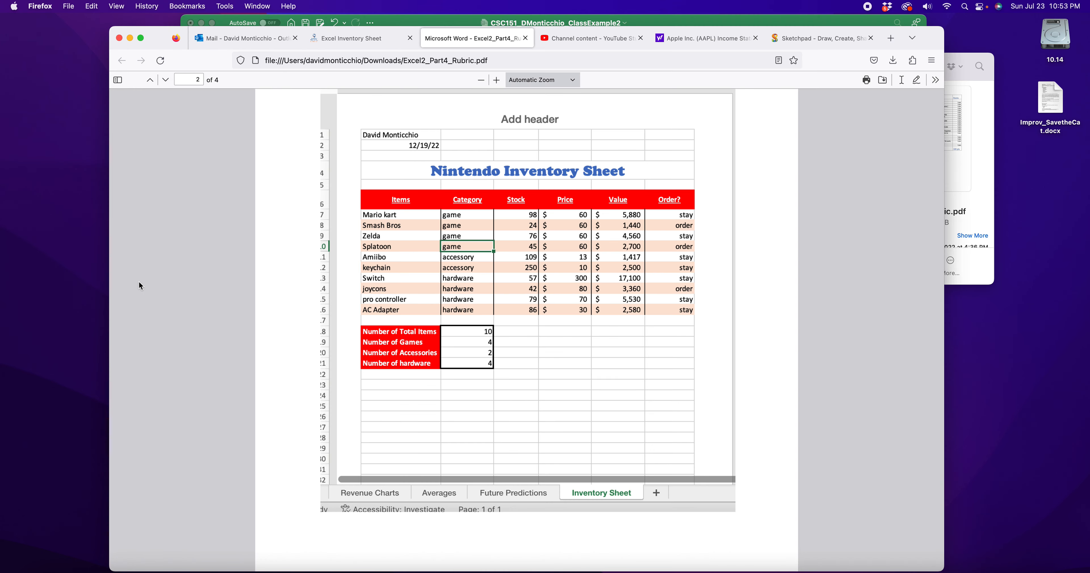
{"action": "left_click", "coordinate": [802, 21]}
{"action": "key", "text": "Tab"}
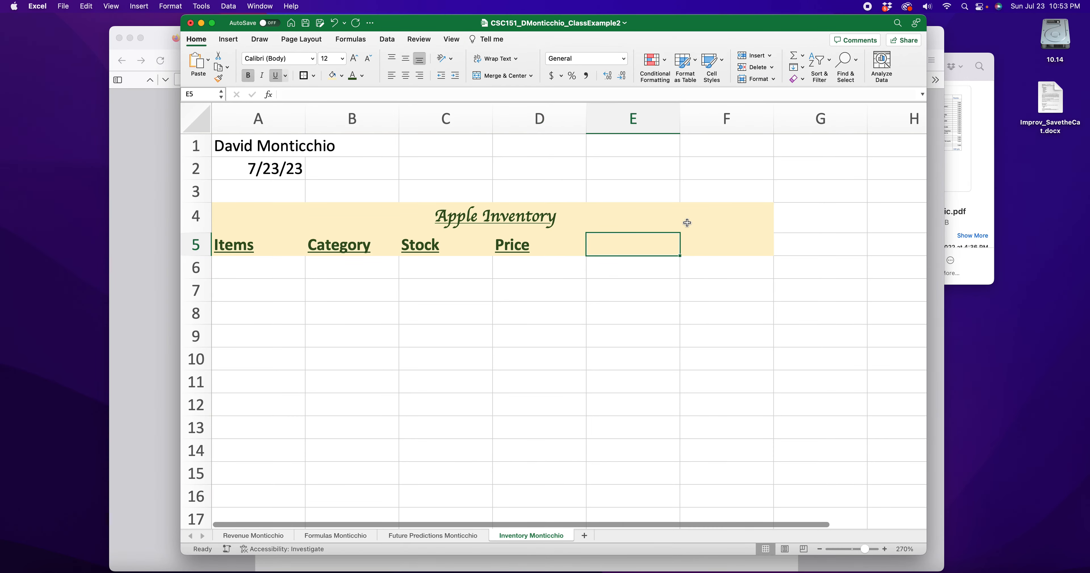
{"action": "type", "text": "Value"}
{"action": "key", "text": "Tab"}
{"action": "type", "text": "Order"}
{"action": "key", "text": "Return"}
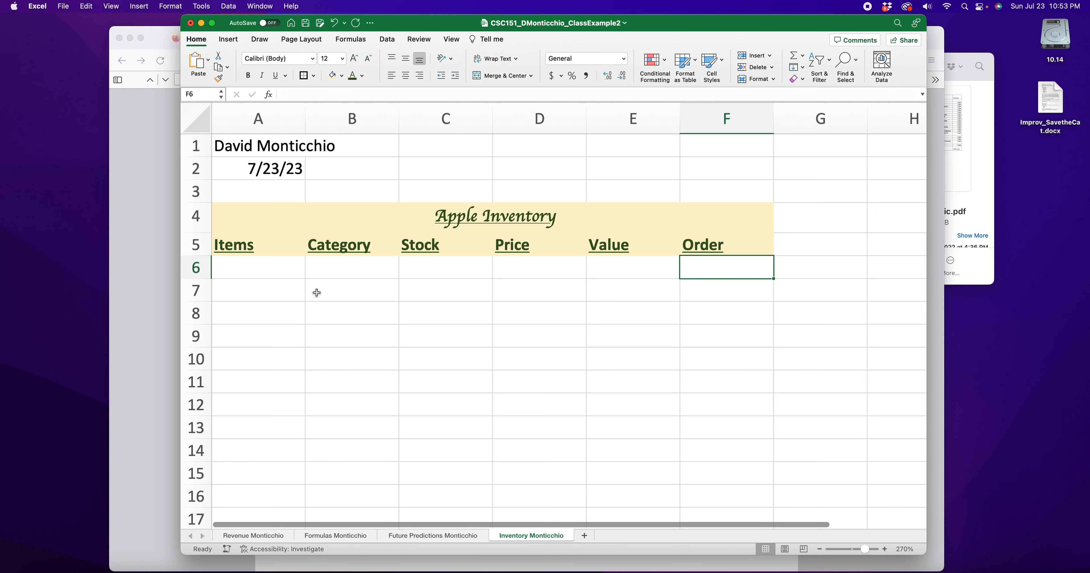
Centre the A5:F5 headers and start the item list with Laptops in A6
{"action": "left_click_drag", "start_coordinate": [255, 272], "coordinate": [267, 433]}
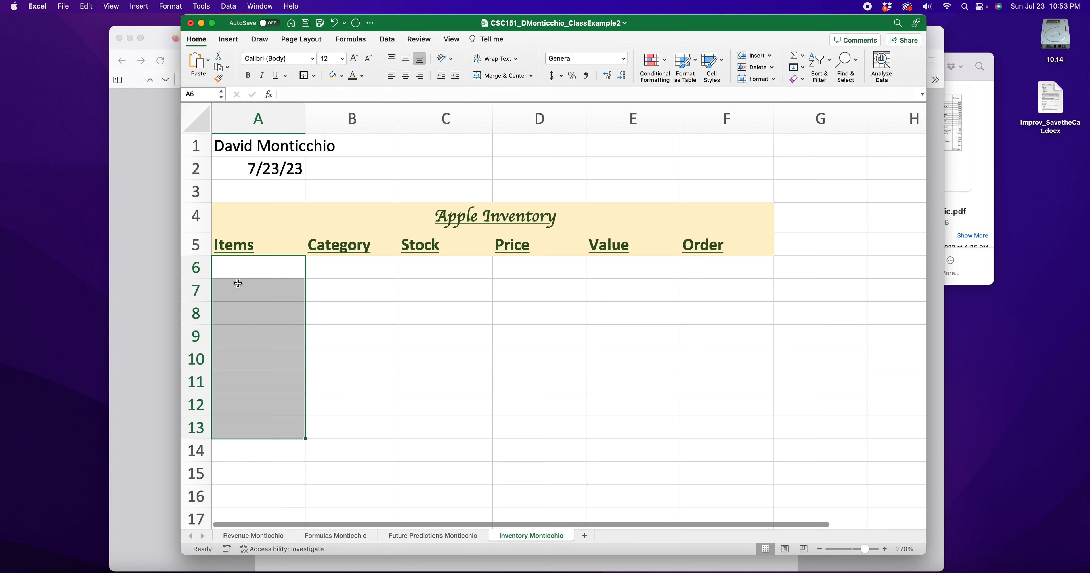
{"action": "left_click", "coordinate": [251, 269]}
{"action": "left_click_drag", "start_coordinate": [245, 249], "coordinate": [683, 238]}
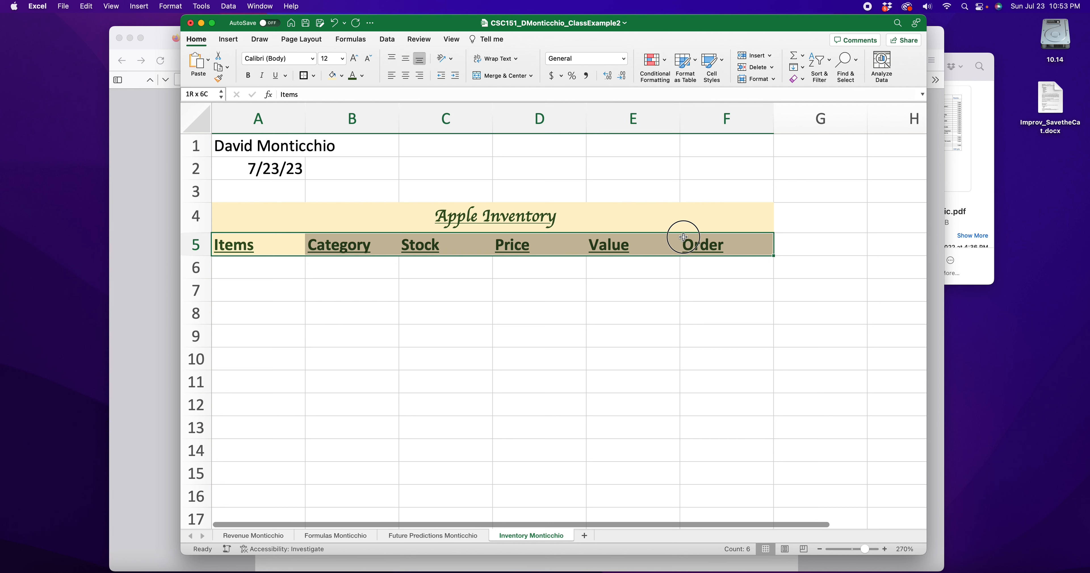
{"action": "left_click", "coordinate": [405, 75]}
{"action": "left_click", "coordinate": [266, 278]}
{"action": "left_click", "coordinate": [266, 275]}
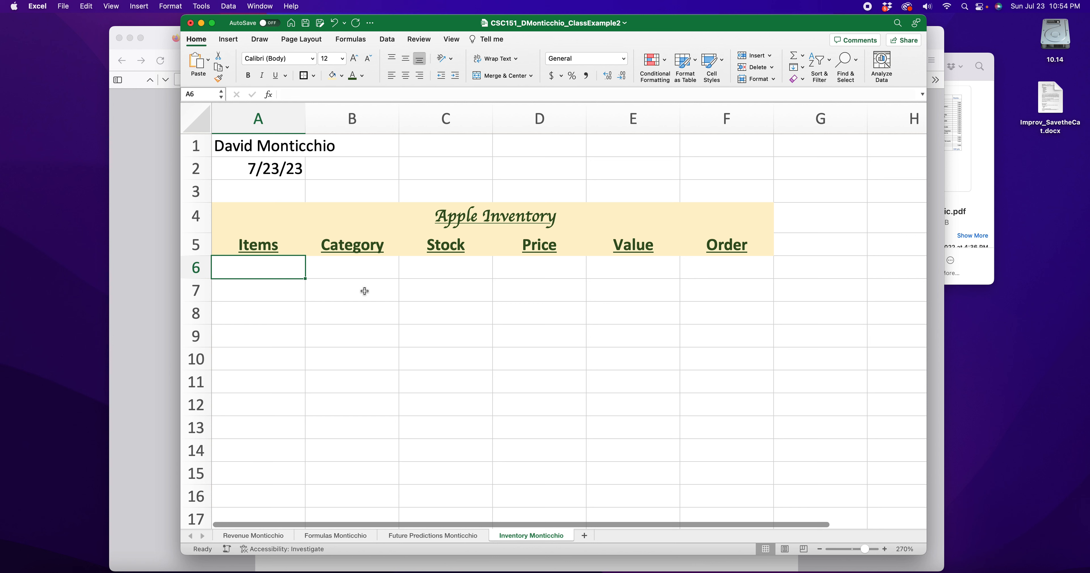
{"action": "type", "text": "Lap"}
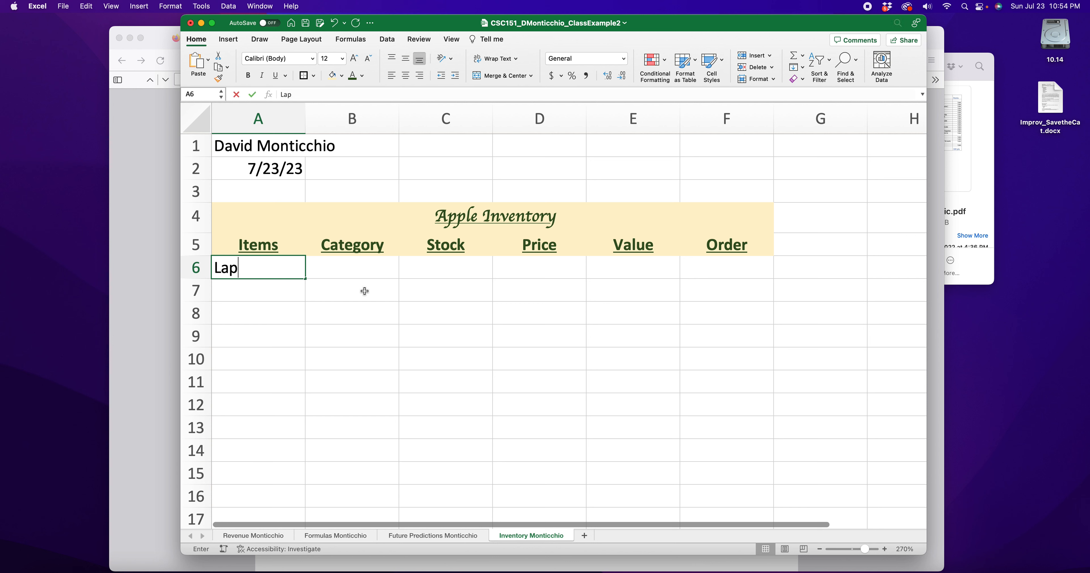
{"action": "type", "text": "tops"}
Enter tablets and Phones below Laptops, then correct tablets to Tablets
{"action": "key", "text": "Return"}
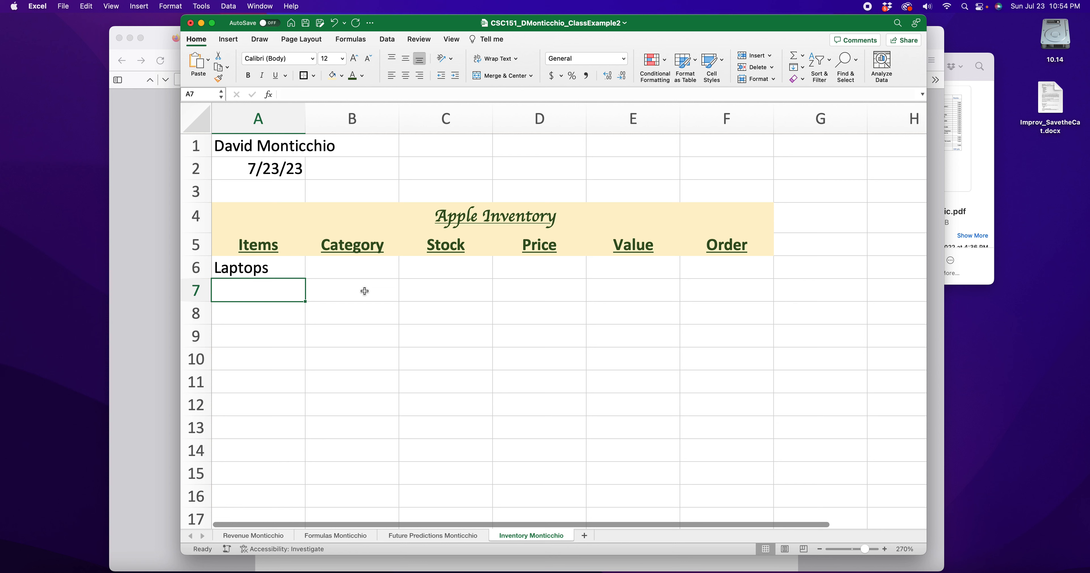
{"action": "type", "text": "tablets"}
{"action": "key", "text": "Return"}
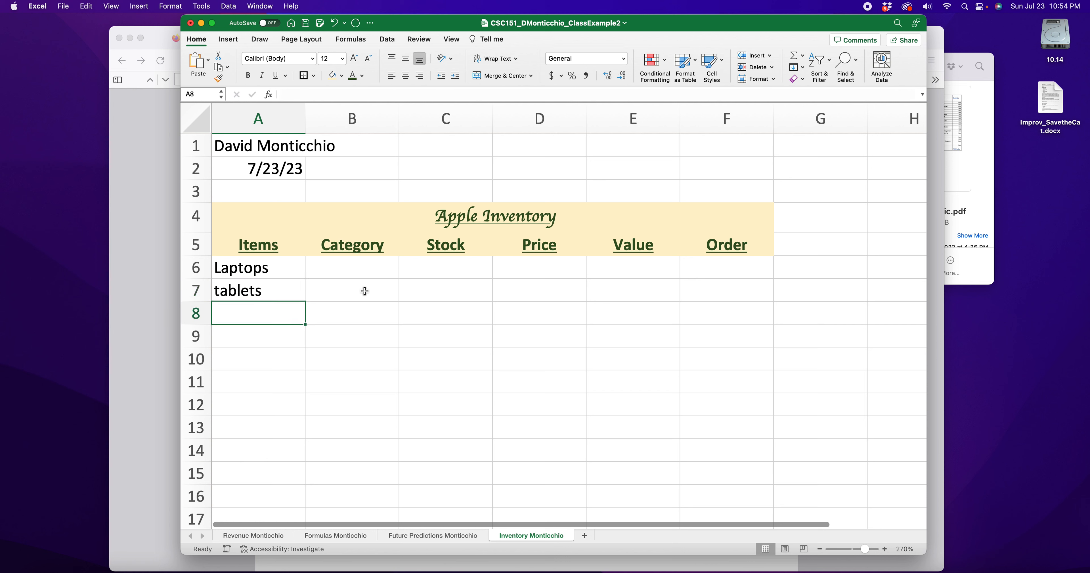
{"action": "type", "text": "Phones"}
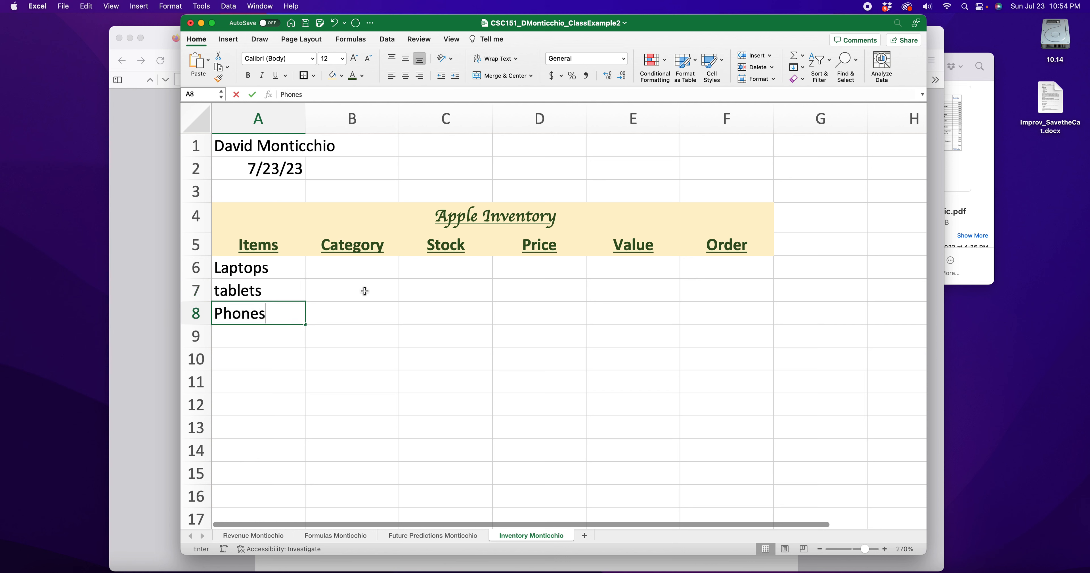
{"action": "left_click", "coordinate": [226, 298]}
{"action": "double_click", "coordinate": [220, 291]}
{"action": "key", "text": "BackSpace"}
{"action": "type", "text": "T"}
{"action": "left_click", "coordinate": [237, 338]}
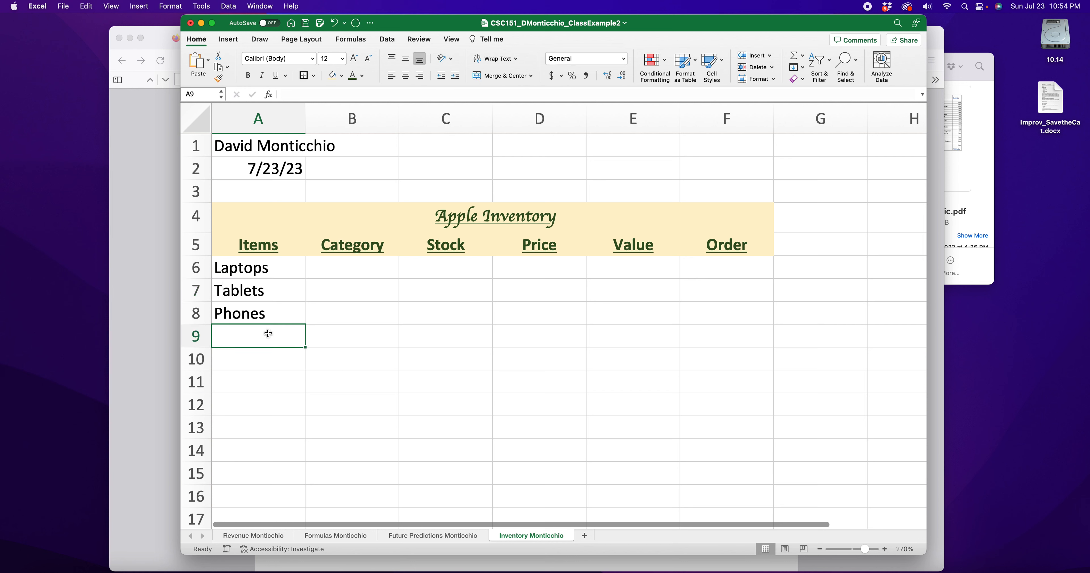
Add Desktops, Totes, Protection and Cases in A9:A12, and start Repairs in A13
{"action": "type", "text": "Desktops"}
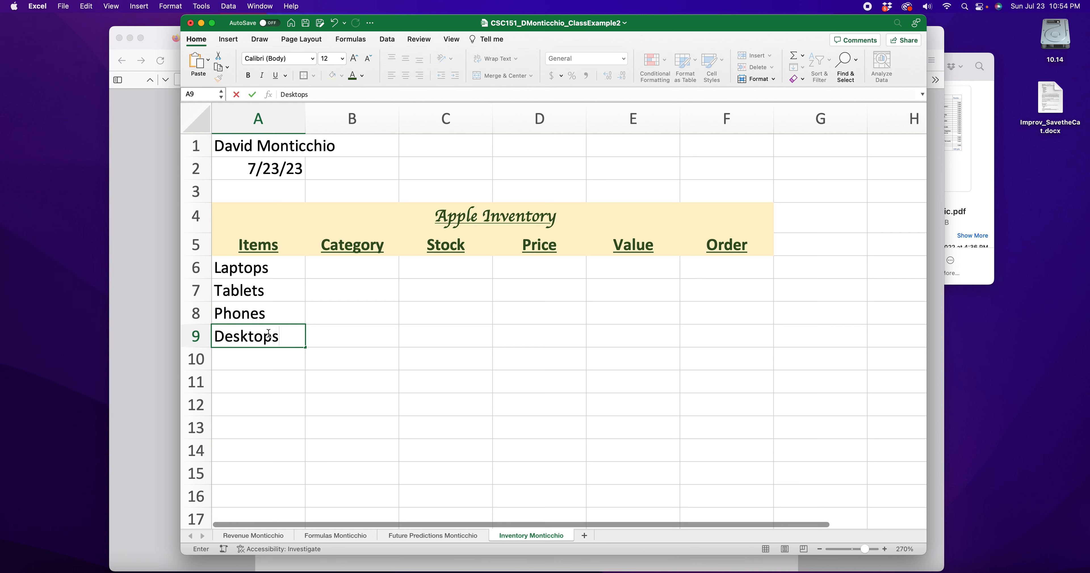
{"action": "key", "text": "Return"}
{"action": "scroll", "coordinate": [371, 350], "scroll_direction": "down", "scroll_amount": 1}
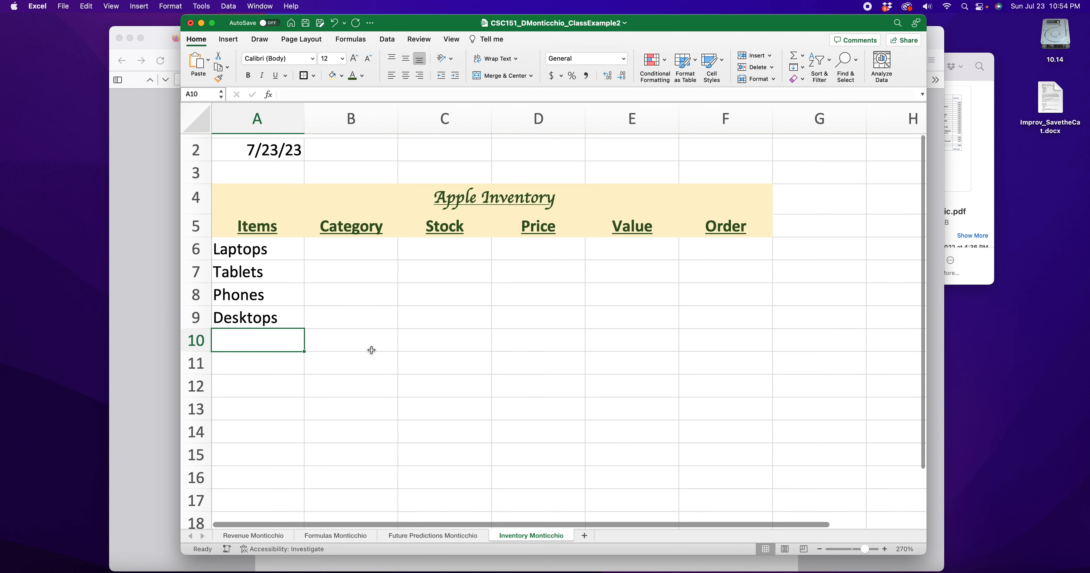
{"action": "type", "text": "Totes"}
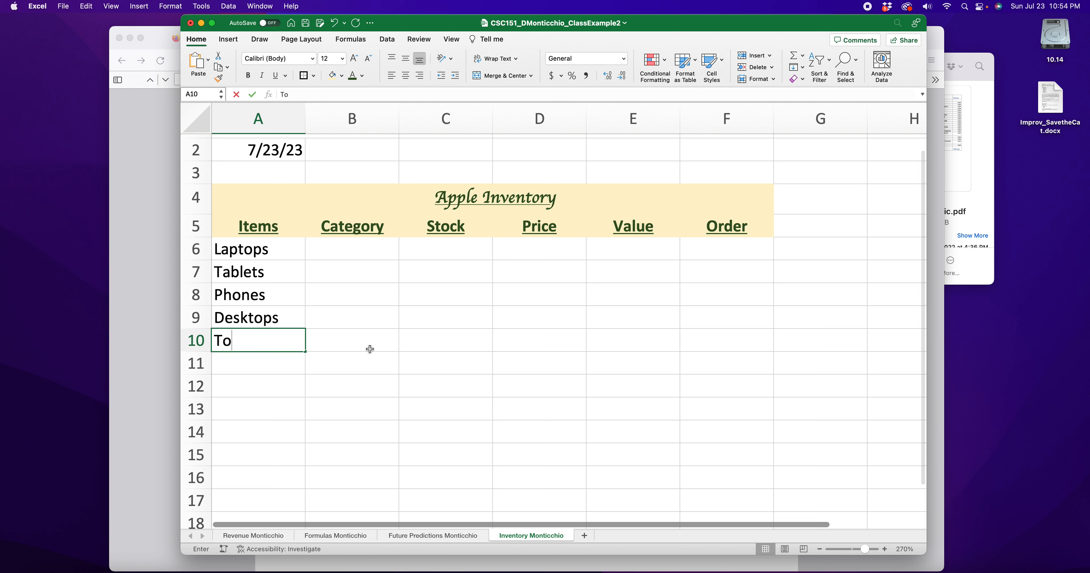
{"action": "left_click", "coordinate": [287, 366]}
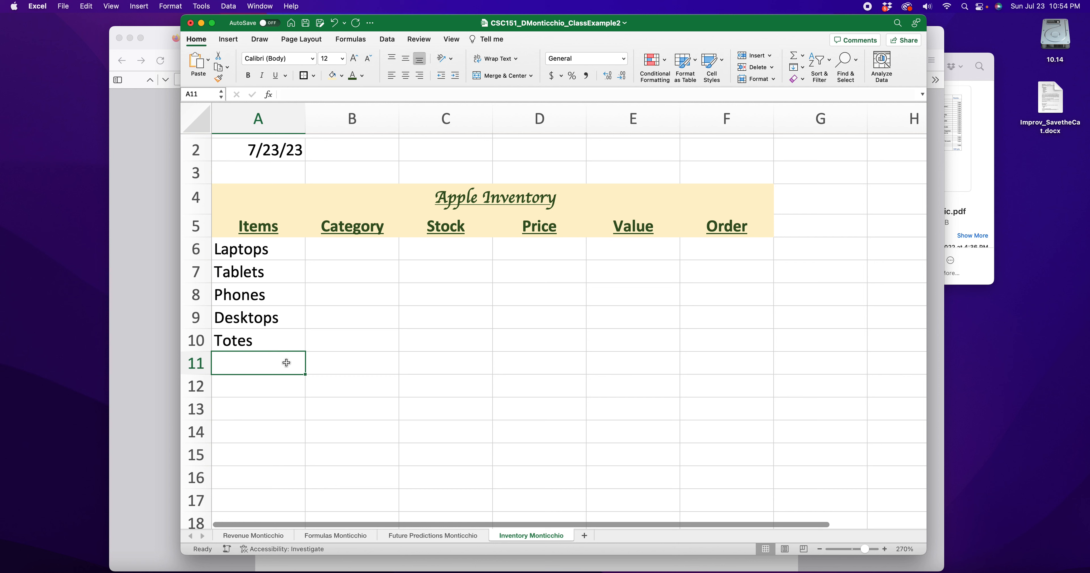
{"action": "type", "text": "Protectio"}
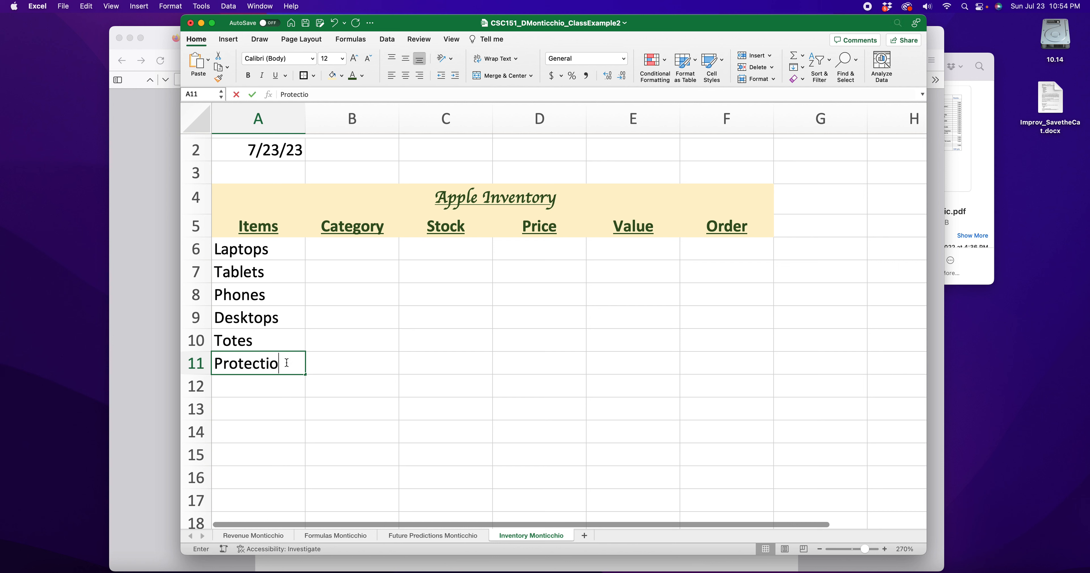
{"action": "type", "text": "n"}
{"action": "left_click", "coordinate": [261, 385]}
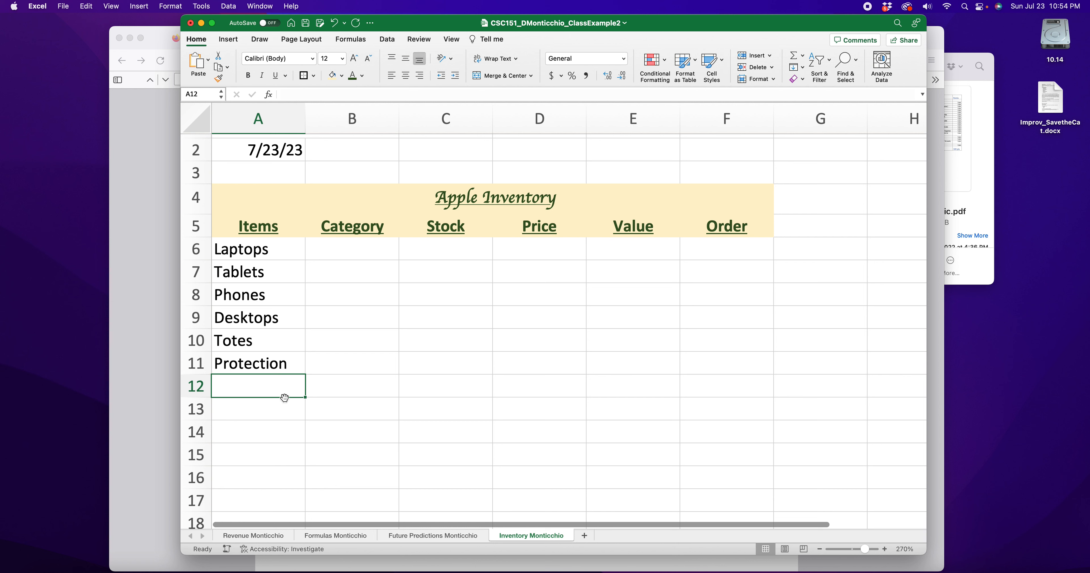
{"action": "type", "text": "Cases"}
{"action": "left_click", "coordinate": [266, 412]}
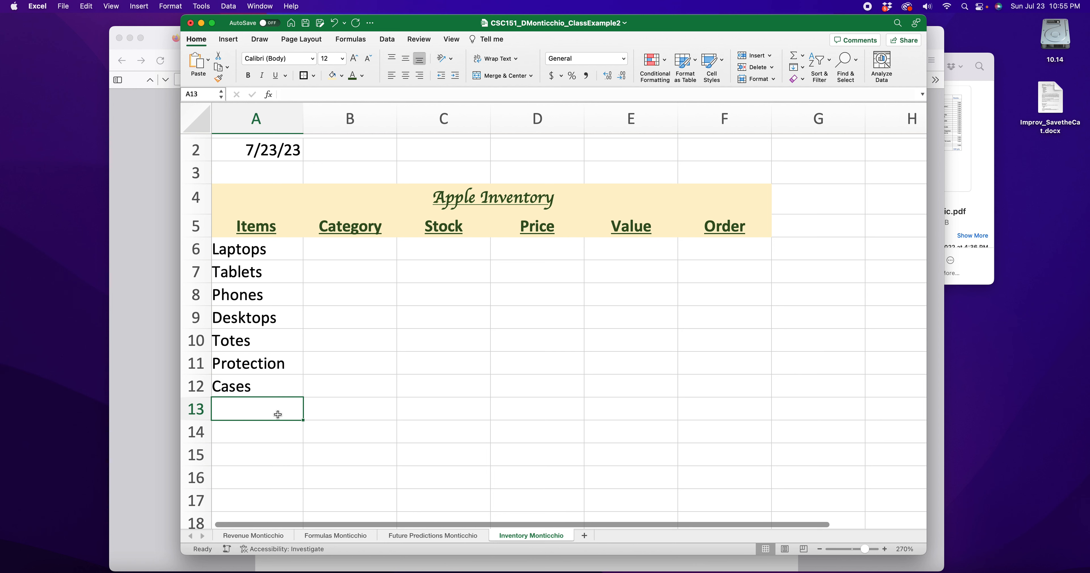
{"action": "type", "text": "Repairs"}
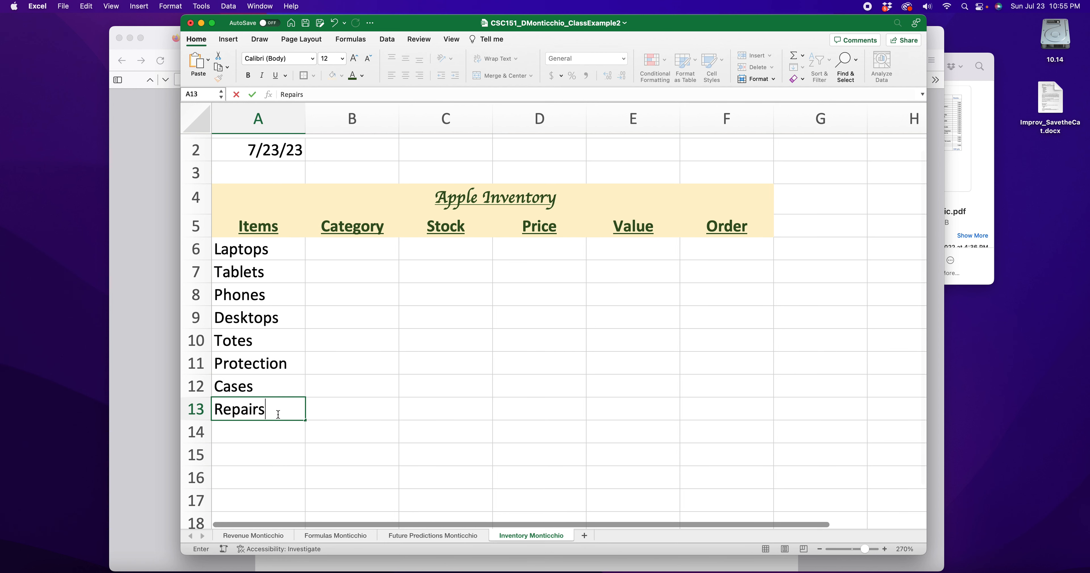
Commit Repairs in A13 and click through the item cells to review the list
{"action": "left_click", "coordinate": [275, 433]}
{"action": "left_click", "coordinate": [275, 251]}
{"action": "left_click", "coordinate": [275, 275]}
{"action": "left_click", "coordinate": [280, 297]}
{"action": "left_click", "coordinate": [287, 320]}
{"action": "left_click", "coordinate": [286, 340]}
{"action": "left_click", "coordinate": [284, 363]}
{"action": "left_click", "coordinate": [281, 386]}
{"action": "left_click", "coordinate": [277, 432]}
{"action": "left_click", "coordinate": [250, 454]}
{"action": "left_click", "coordinate": [250, 435]}
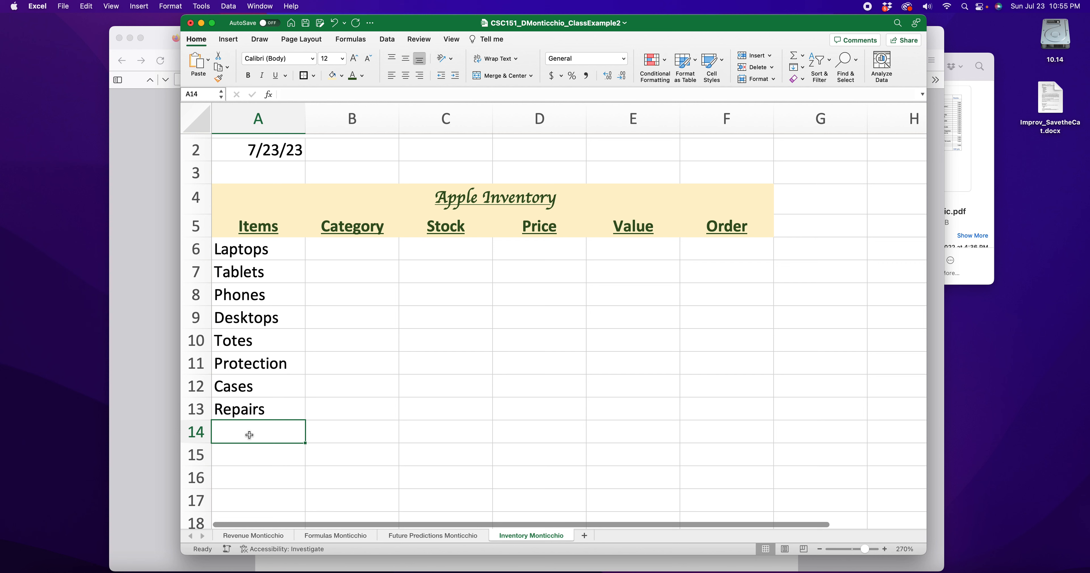
Enter keychain in A14 and cables in A15, discarding the sticker and charging attempts
{"action": "type", "text": "keychain"}
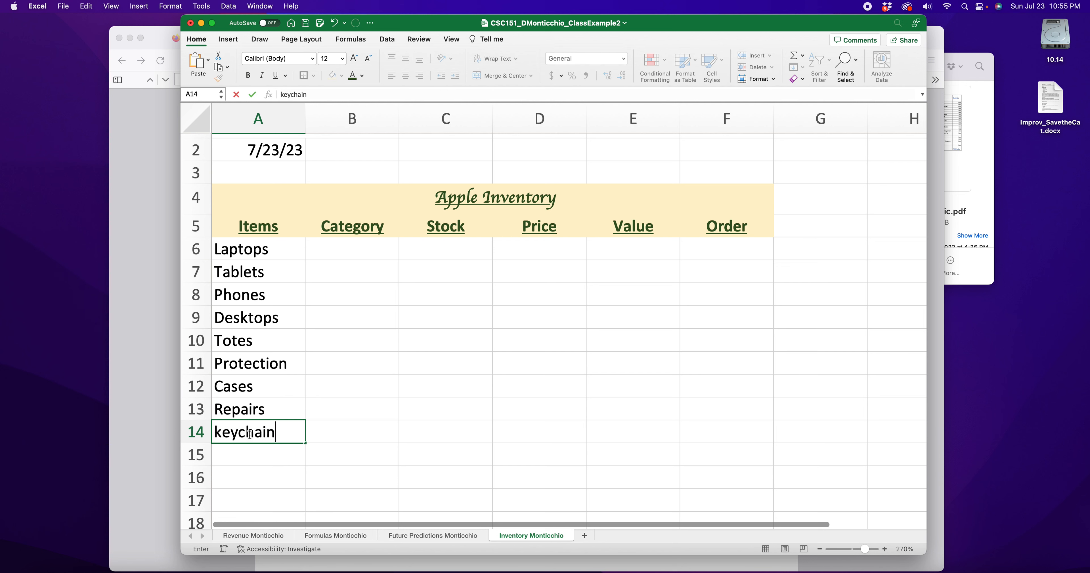
{"action": "key", "text": "Return"}
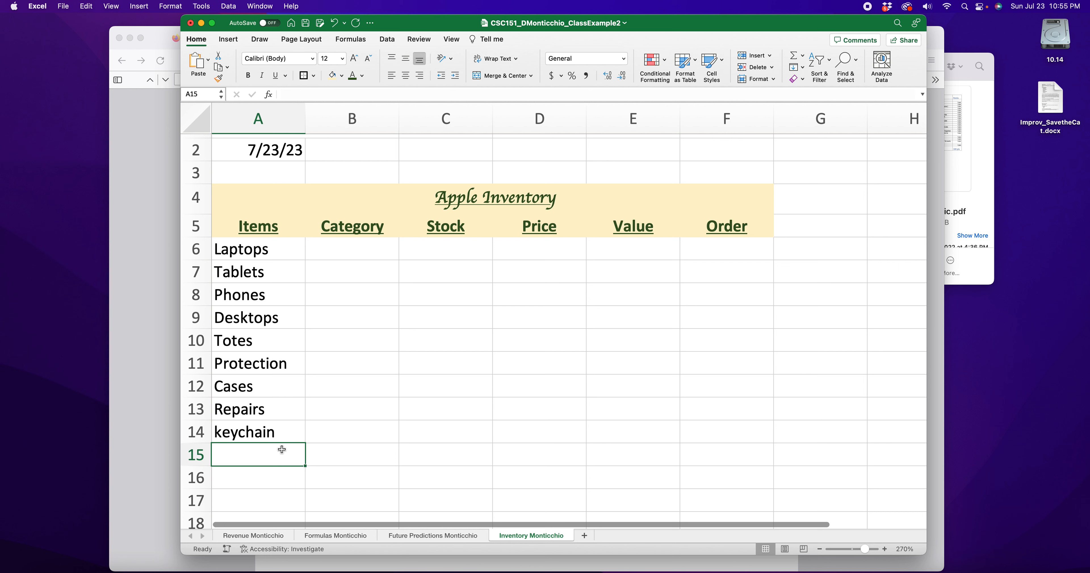
{"action": "type", "text": "sticker"}
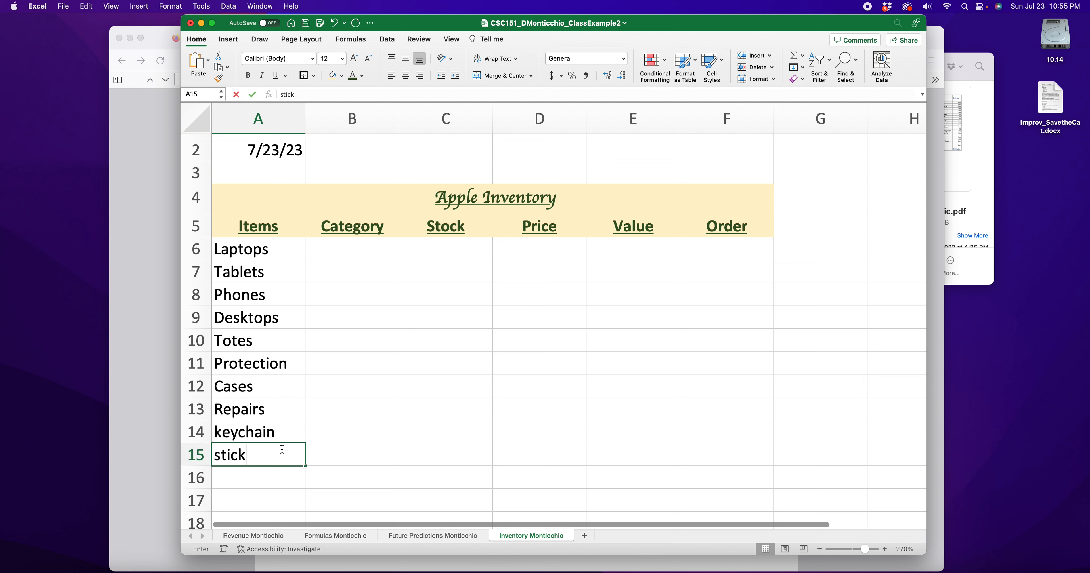
{"action": "key", "text": "BackSpace"}
{"action": "key", "text": "BackSpace"}
{"action": "key", "text": "BackSpace"}
{"action": "key", "text": "BackSpace"}
{"action": "key", "text": "BackSpace"}
{"action": "key", "text": "BackSpace"}
{"action": "key", "text": "BackSpace"}
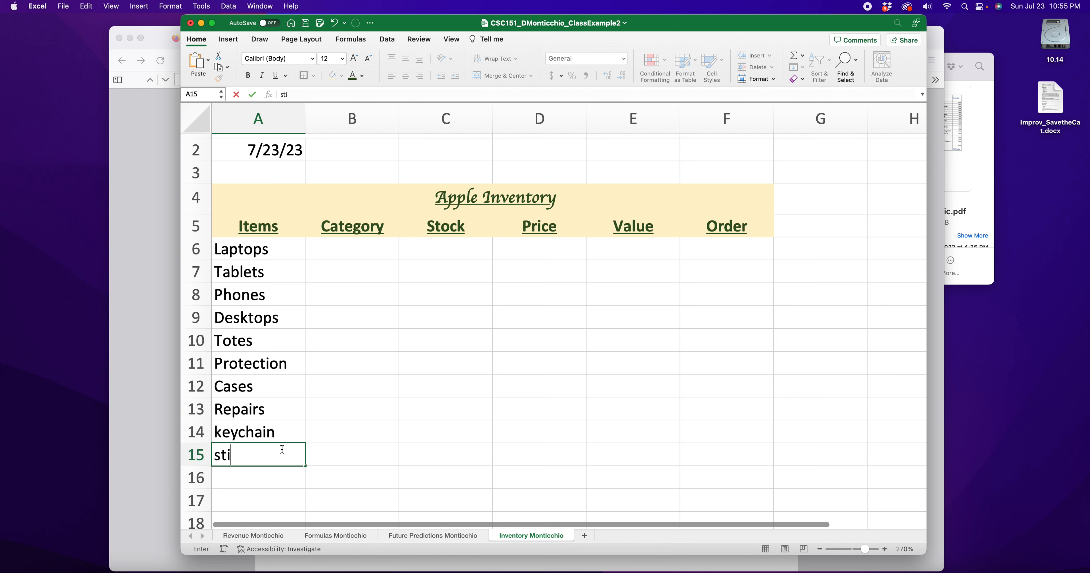
{"action": "type", "text": "charging"}
{"action": "key", "text": "BackSpace"}
{"action": "key", "text": "BackSpace"}
{"action": "key", "text": "BackSpace"}
{"action": "key", "text": "BackSpace"}
{"action": "key", "text": "BackSpace"}
{"action": "key", "text": "BackSpace"}
{"action": "key", "text": "BackSpace"}
{"action": "key", "text": "BackSpace"}
{"action": "type", "text": "cables"}
{"action": "left_click", "coordinate": [281, 432]}
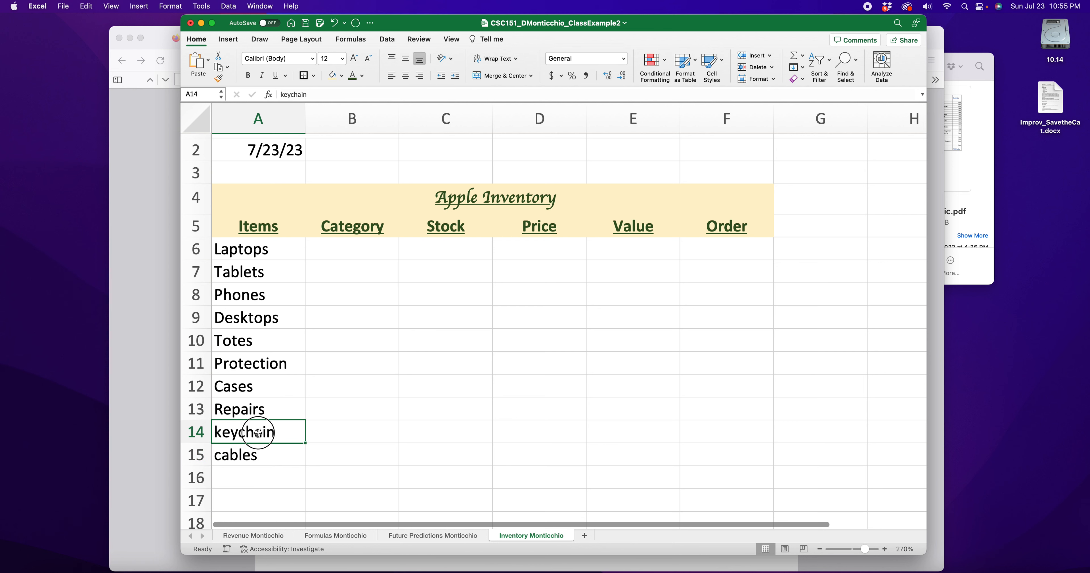
{"action": "double_click", "coordinate": [276, 432]}
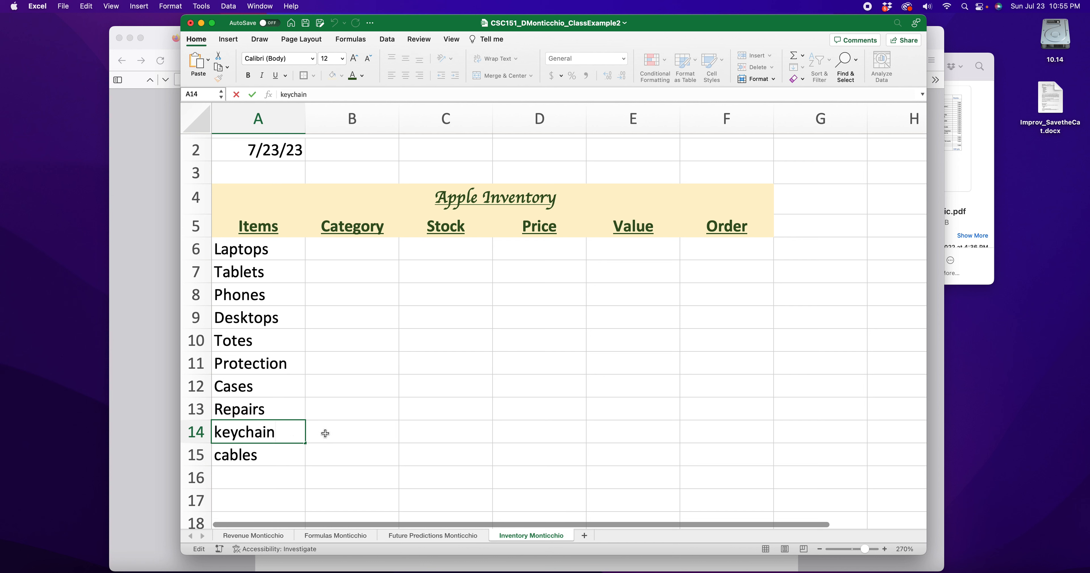
{"action": "left_click", "coordinate": [329, 432]}
{"action": "left_click", "coordinate": [247, 456]}
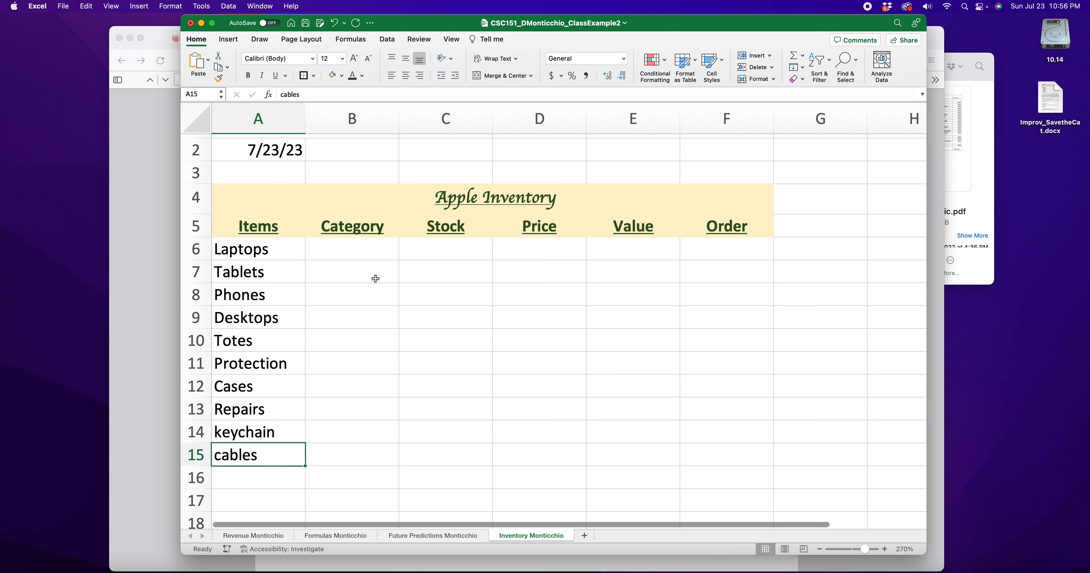
Select the item names A6:A15, then go to B6 to begin the categories
{"action": "left_click", "coordinate": [348, 251]}
{"action": "left_click_drag", "start_coordinate": [248, 252], "coordinate": [272, 452]}
{"action": "left_click", "coordinate": [360, 316]}
{"action": "left_click", "coordinate": [343, 250]}
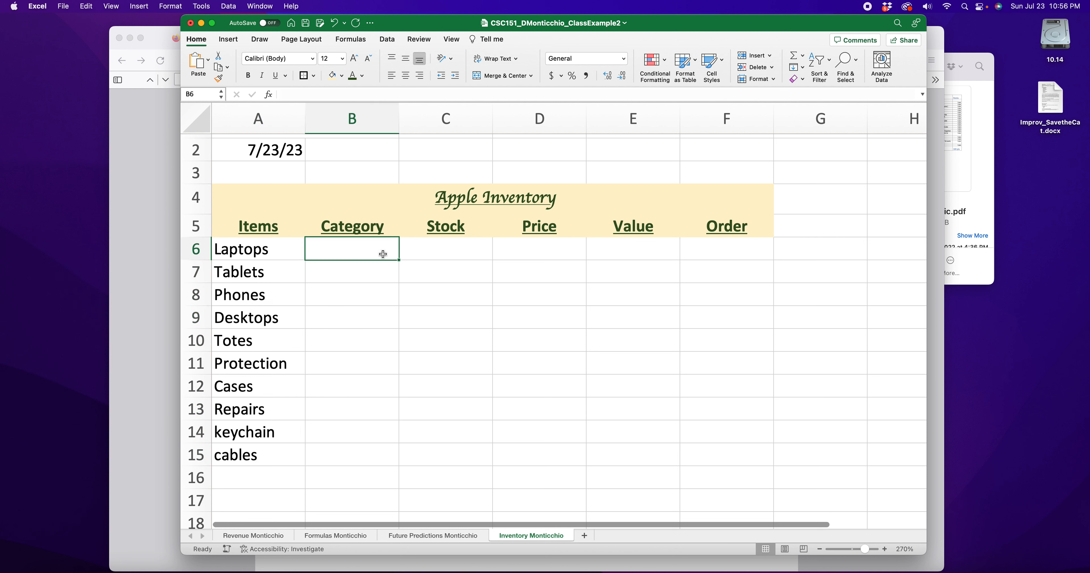
Label Laptops, Tablets and Desktops as computers and the accessory items as accessories
{"action": "type", "text": "computers"}
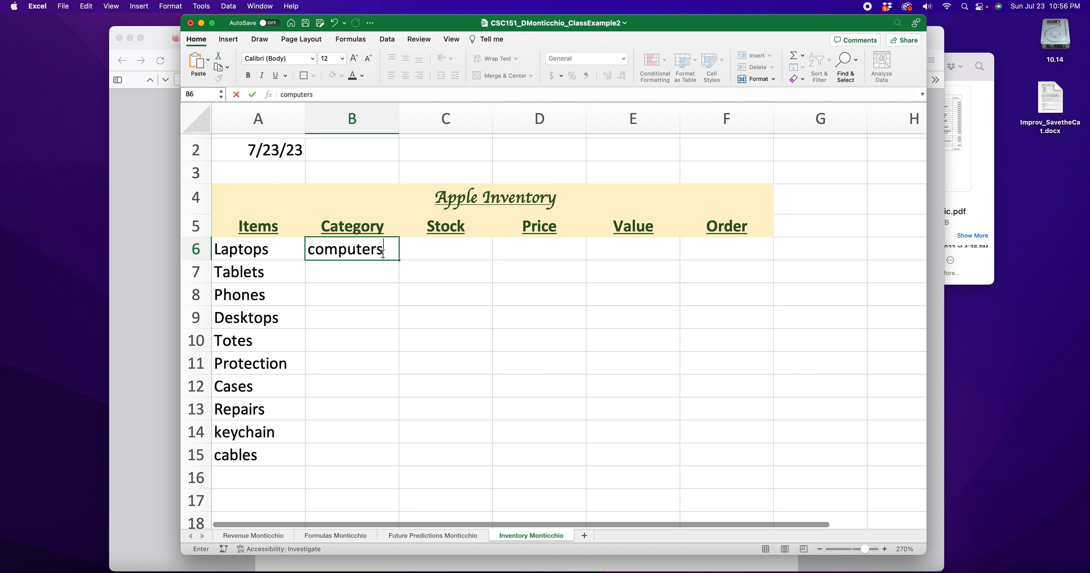
{"action": "left_click", "coordinate": [334, 272]}
{"action": "type", "text": "c"}
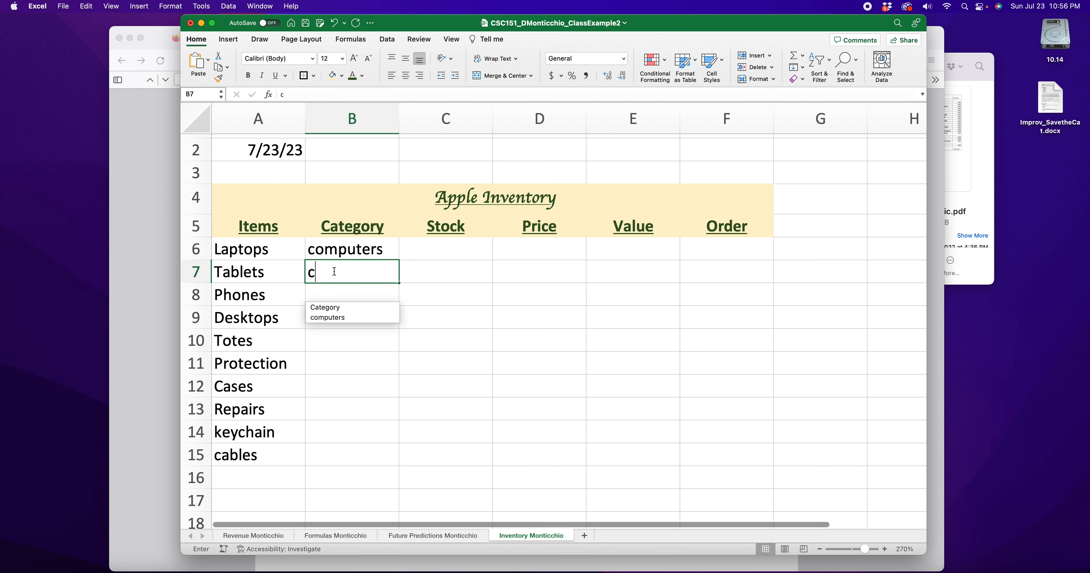
{"action": "type", "text": "omputers"}
{"action": "left_click", "coordinate": [330, 317]}
{"action": "type", "text": "computers"}
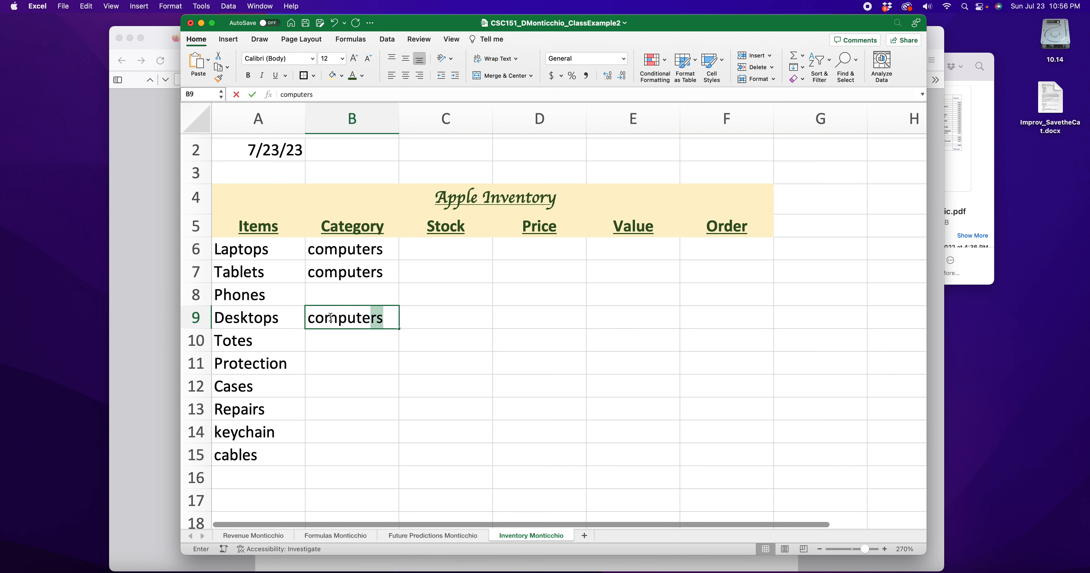
{"action": "key", "text": "Return"}
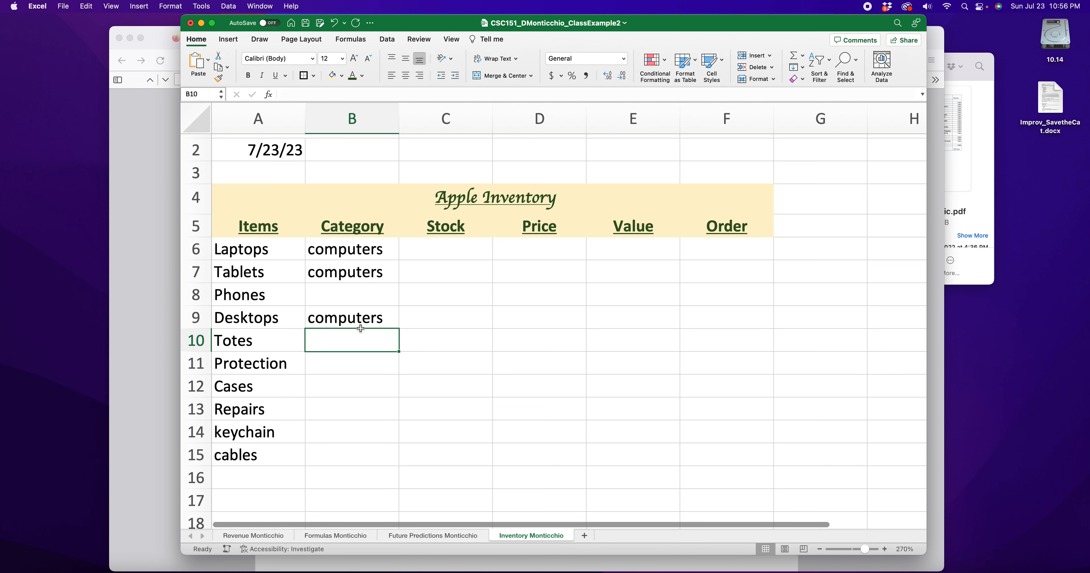
{"action": "type", "text": "acces"}
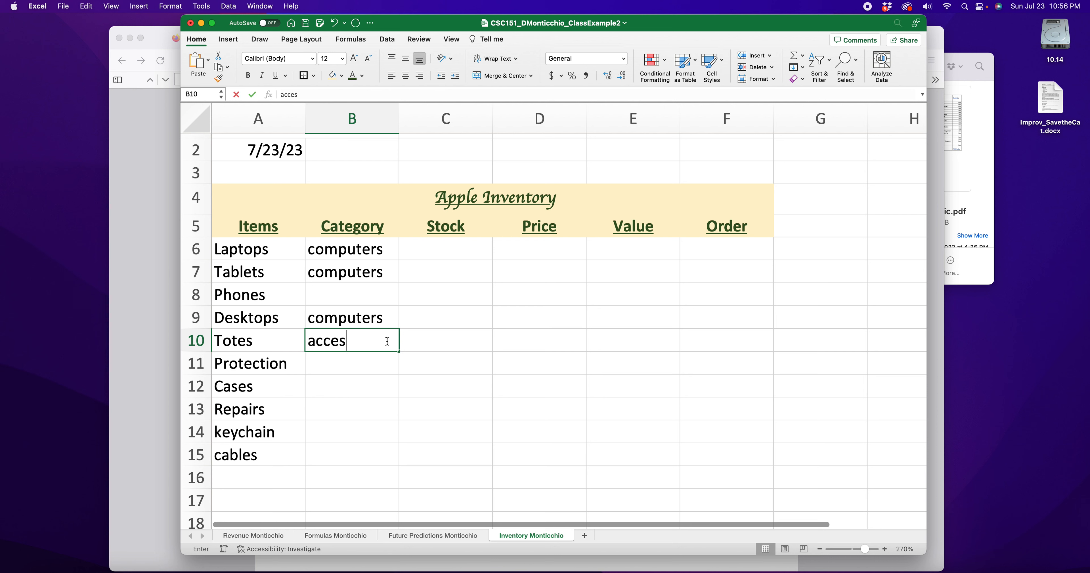
{"action": "type", "text": "sories"}
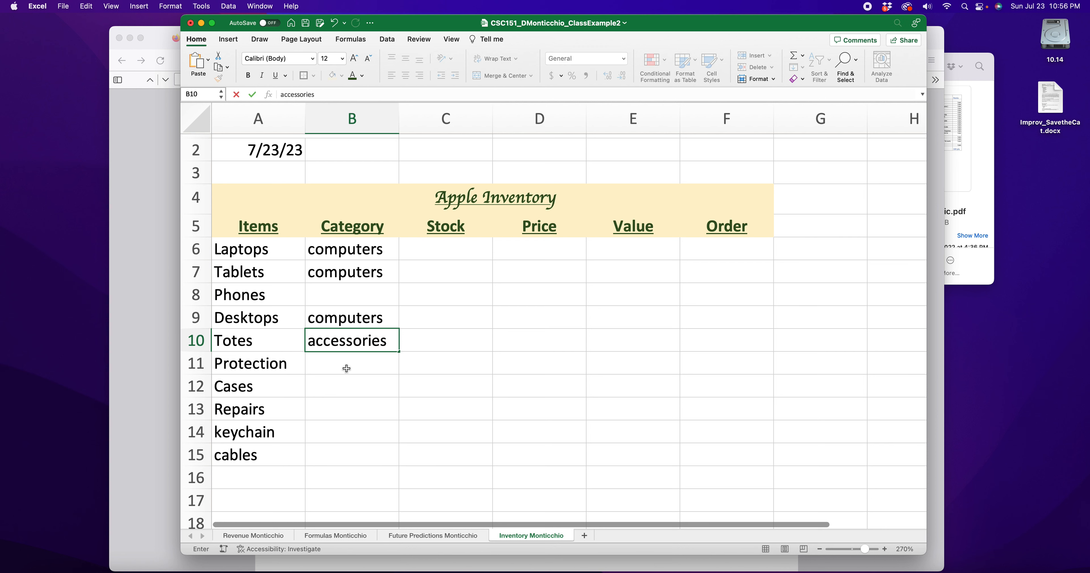
{"action": "left_click", "coordinate": [350, 387]}
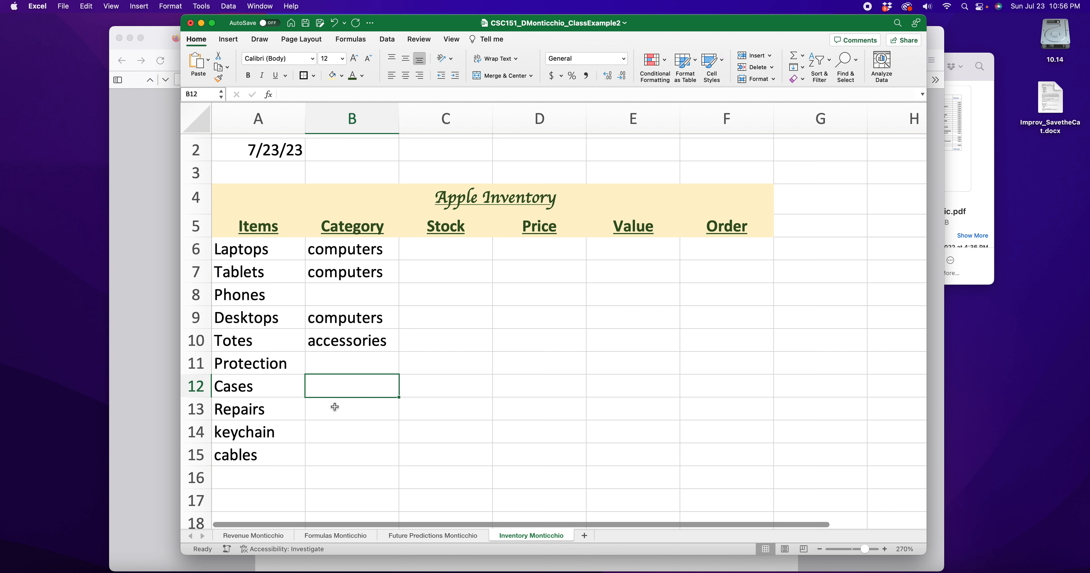
{"action": "type", "text": "accessor"}
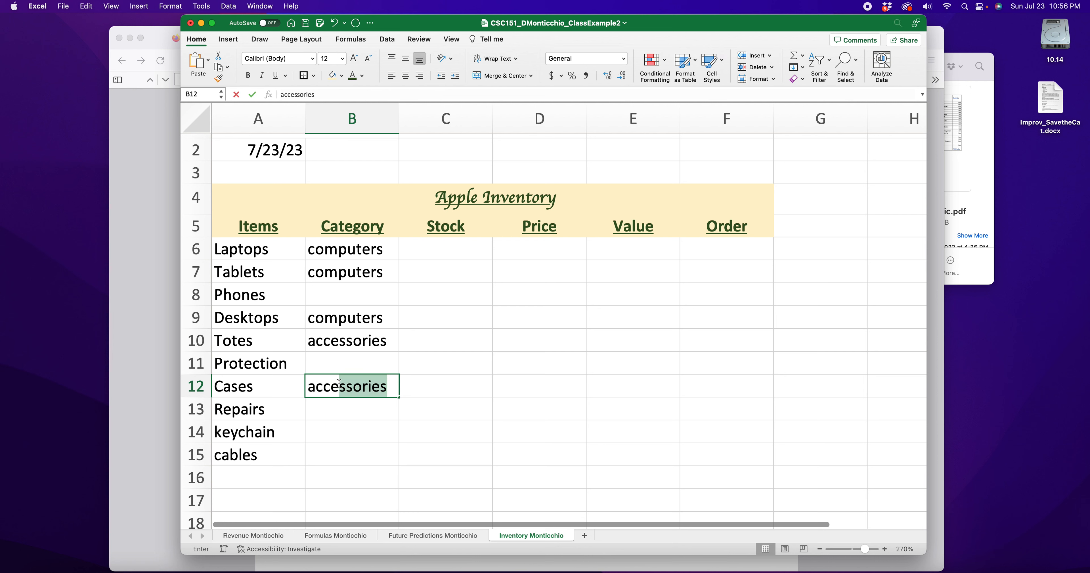
{"action": "type", "text": "ies"}
{"action": "left_click", "coordinate": [333, 428]}
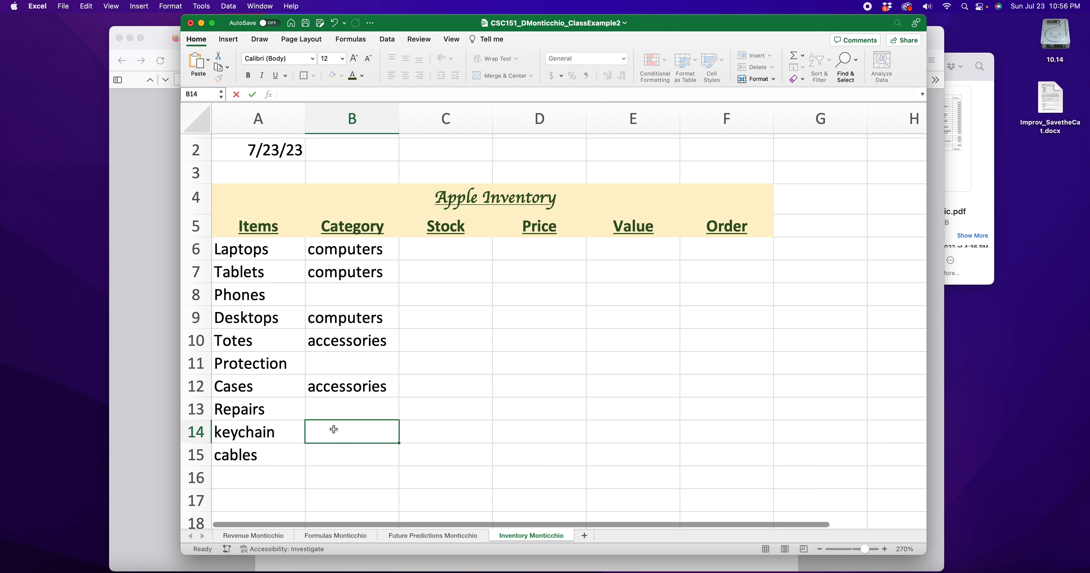
{"action": "type", "text": "accessories"}
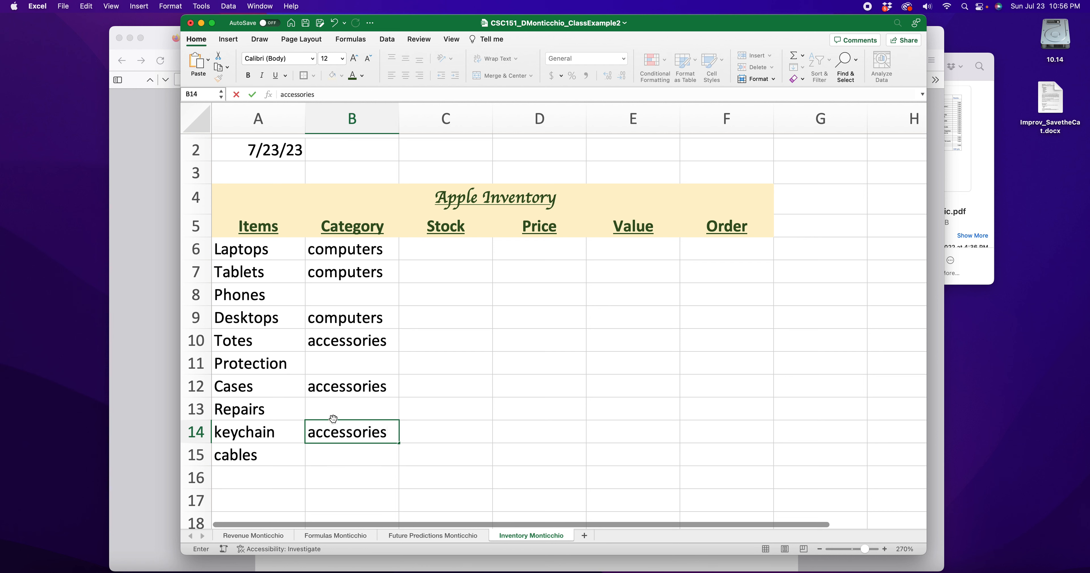
{"action": "left_click", "coordinate": [337, 461]}
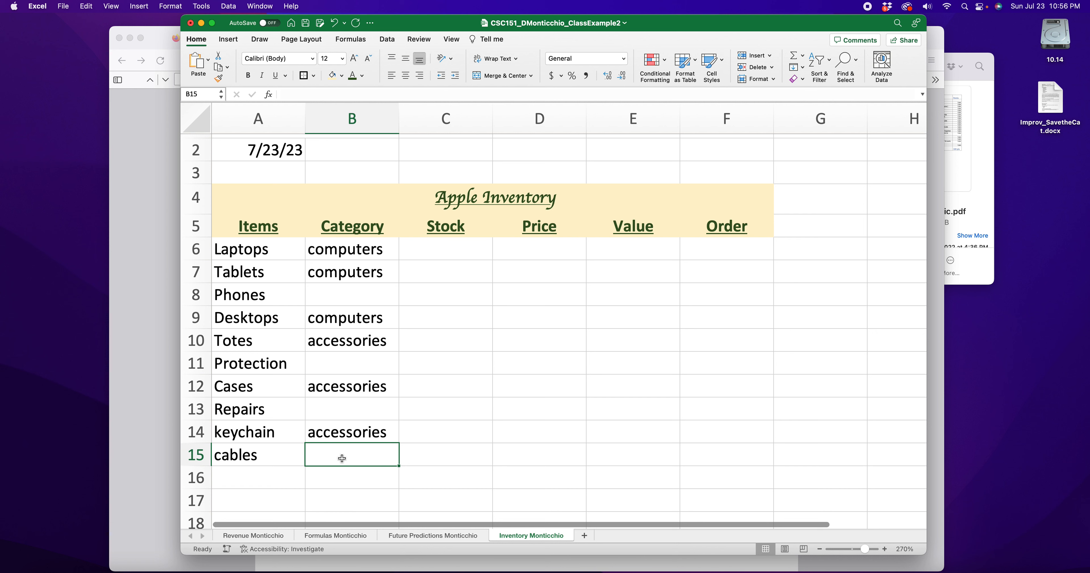
Enter support for the support items, phone for Phones in B8, and support for Protection
{"action": "type", "text": "support"}
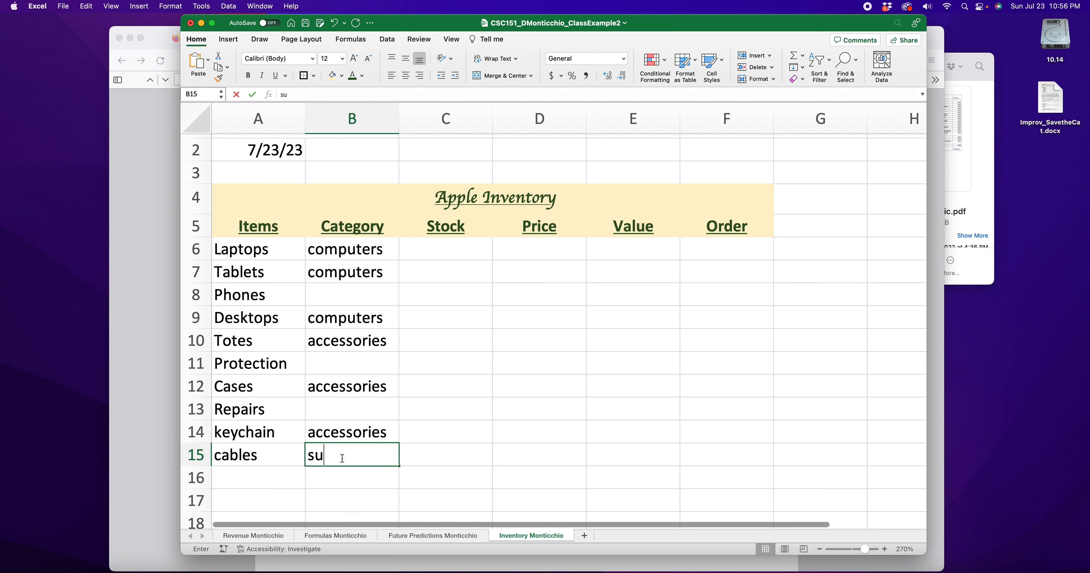
{"action": "left_click", "coordinate": [336, 413]}
{"action": "type", "text": "support"}
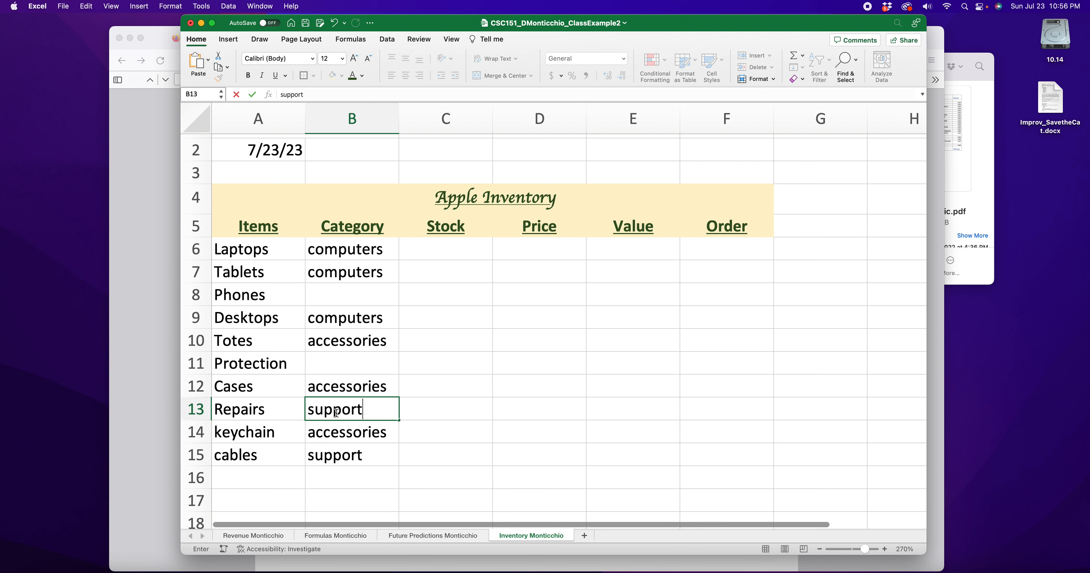
{"action": "left_click", "coordinate": [324, 370]}
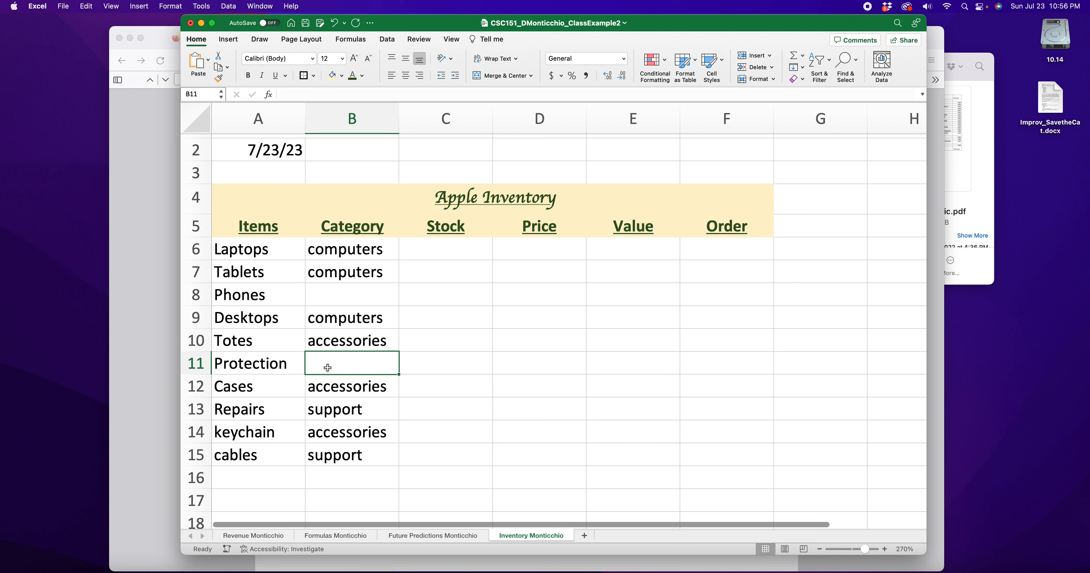
{"action": "left_click", "coordinate": [343, 297]}
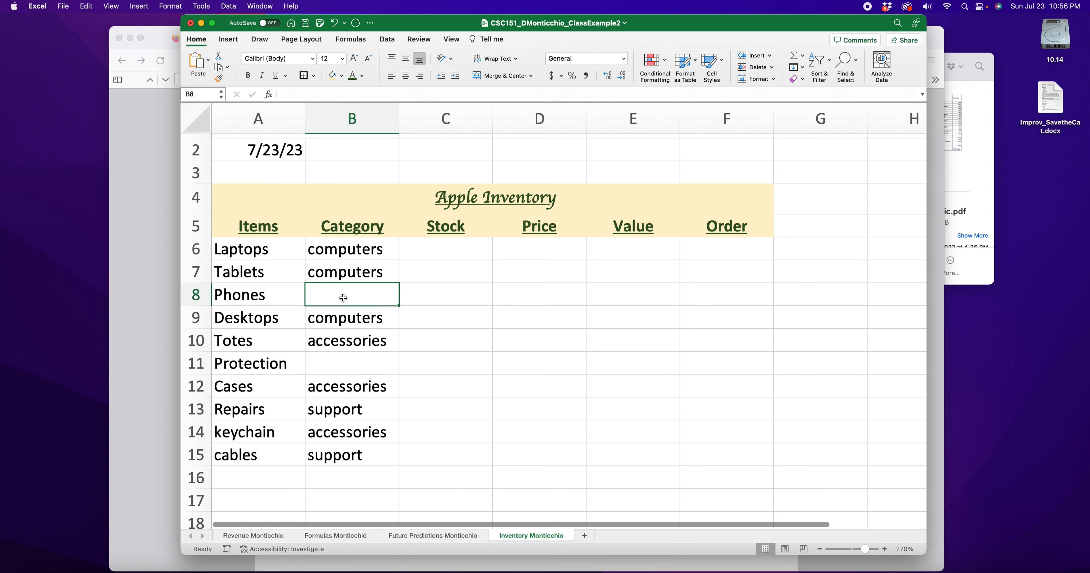
{"action": "type", "text": "phone"}
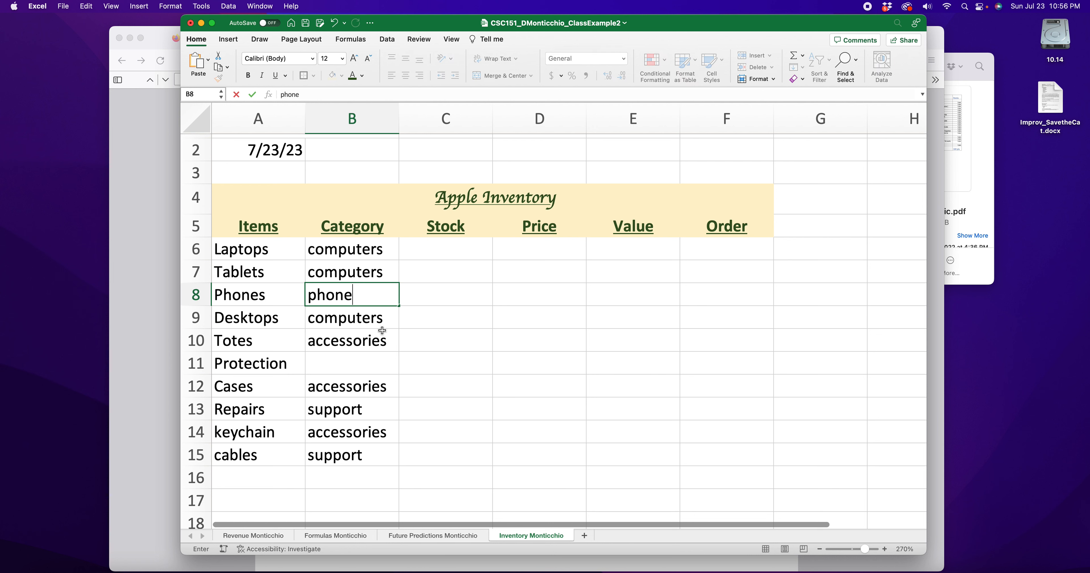
{"action": "left_click", "coordinate": [371, 389]}
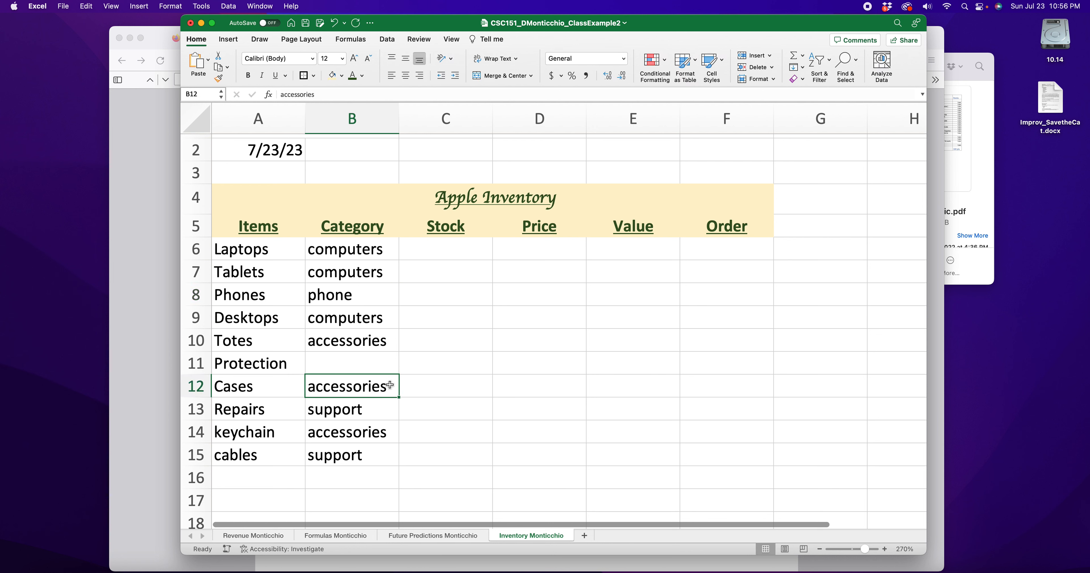
{"action": "left_click", "coordinate": [346, 368]}
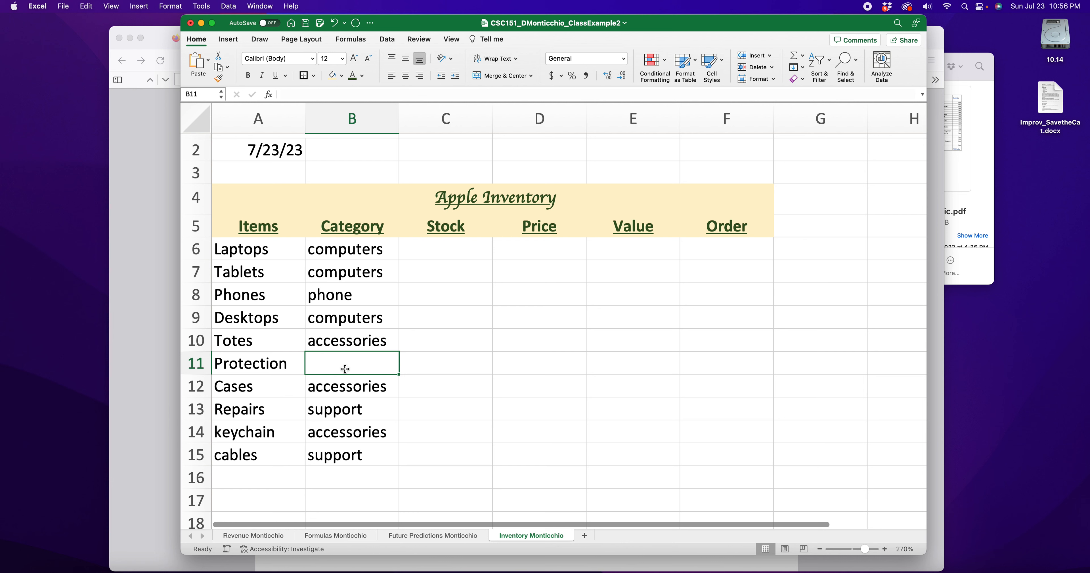
{"action": "type", "text": "support"}
{"action": "left_click", "coordinate": [339, 250]}
Select the categories in B6:B15 to check that all ten are filled
{"action": "left_click", "coordinate": [344, 296]}
{"action": "left_click", "coordinate": [345, 342]}
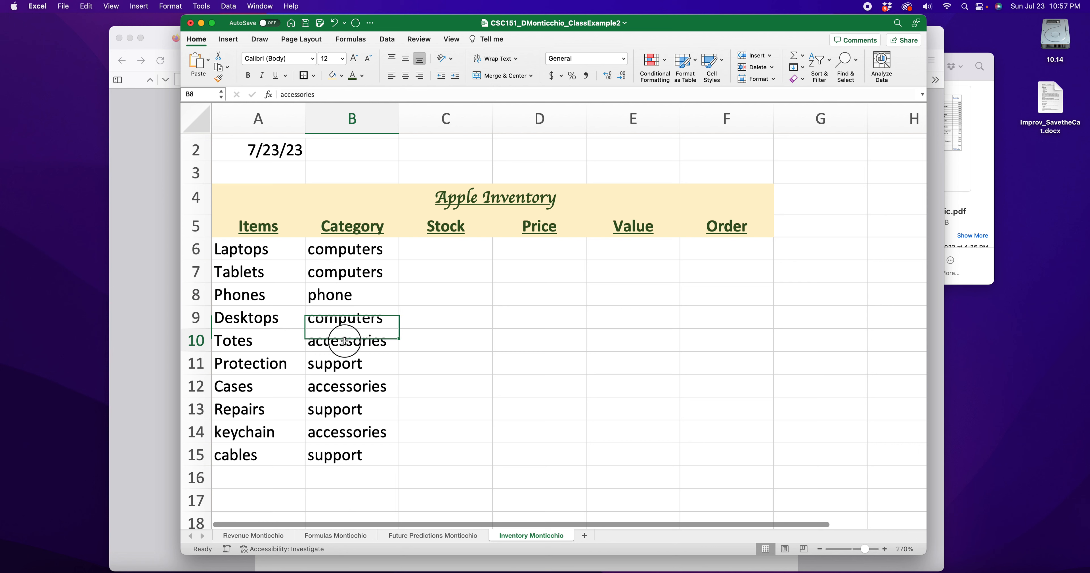
{"action": "scroll", "coordinate": [345, 342], "scroll_direction": "down", "scroll_amount": 1}
{"action": "left_click", "coordinate": [353, 249]}
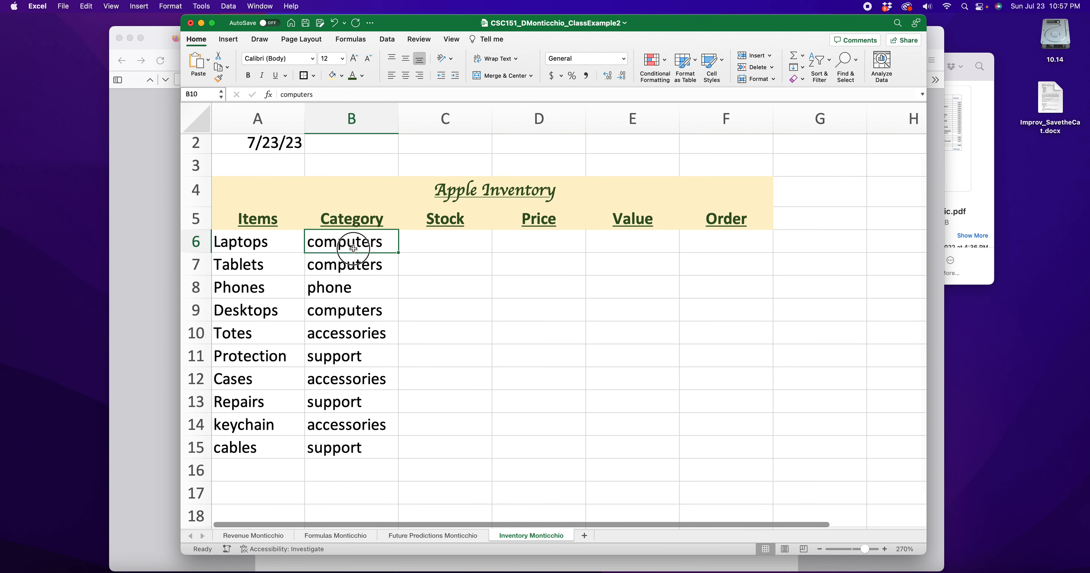
{"action": "left_click_drag", "start_coordinate": [354, 249], "coordinate": [360, 453]}
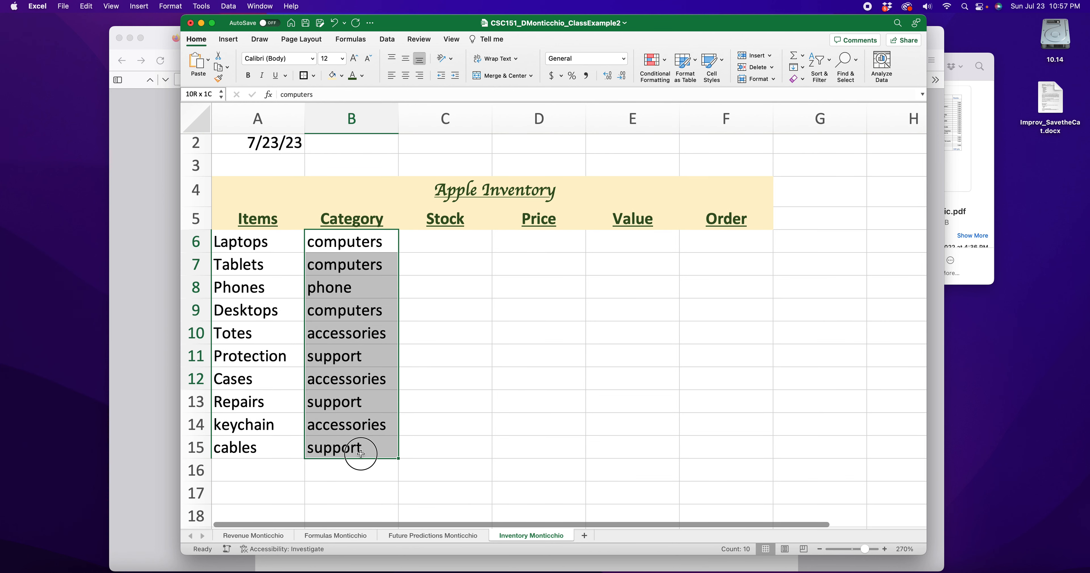
{"action": "left_click", "coordinate": [448, 383]}
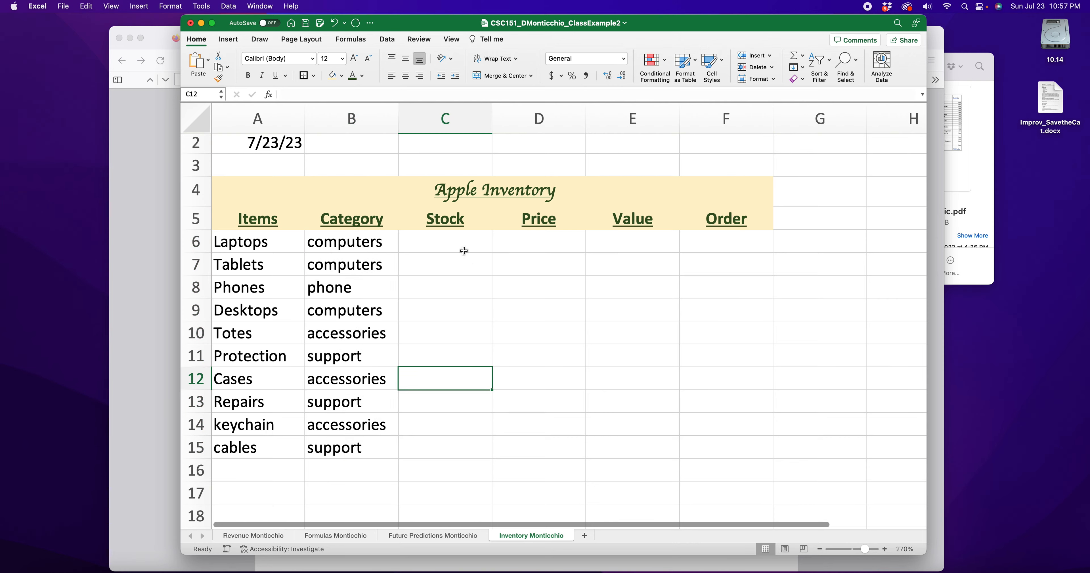
{"action": "scroll", "coordinate": [464, 250], "scroll_direction": "up", "scroll_amount": 5}
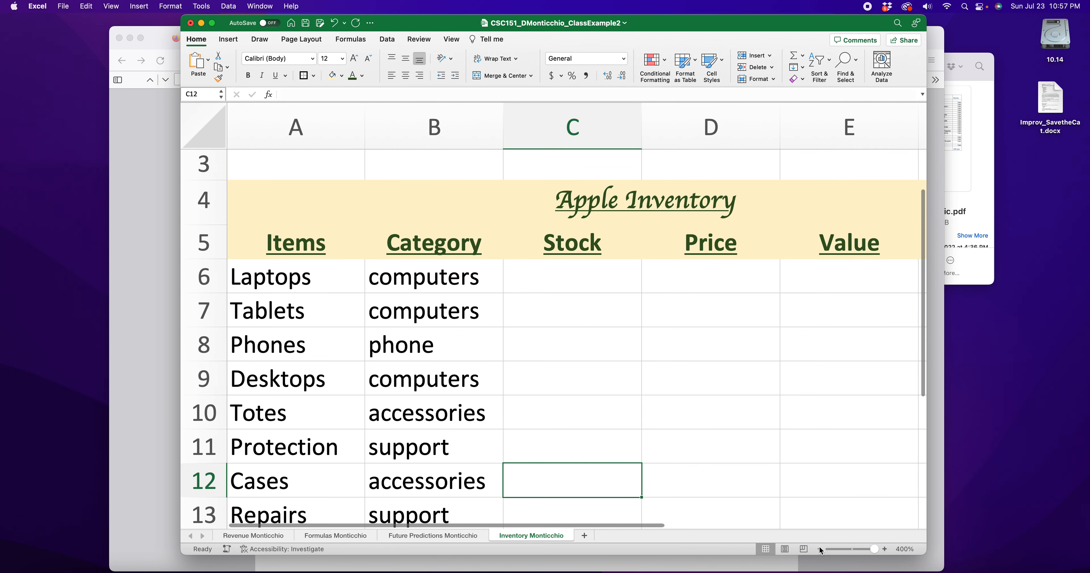
Zoom out from 400% to 300% so the whole table fits, with C6 selected
{"action": "left_click", "coordinate": [819, 549]}
{"action": "left_click", "coordinate": [819, 550]}
{"action": "left_click", "coordinate": [819, 549]}
{"action": "left_click", "coordinate": [819, 549]}
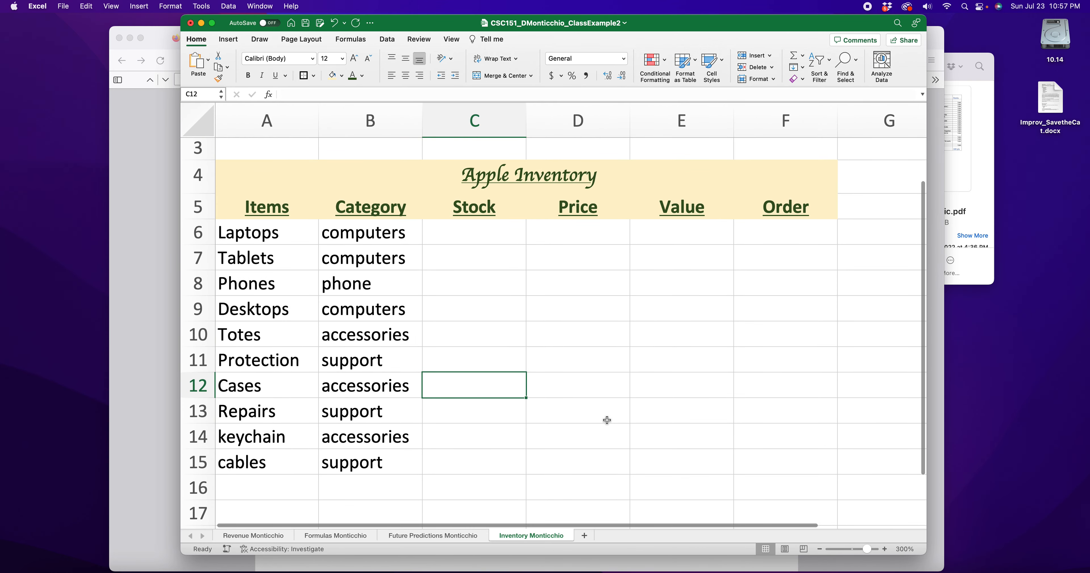
{"action": "left_click", "coordinate": [493, 237]}
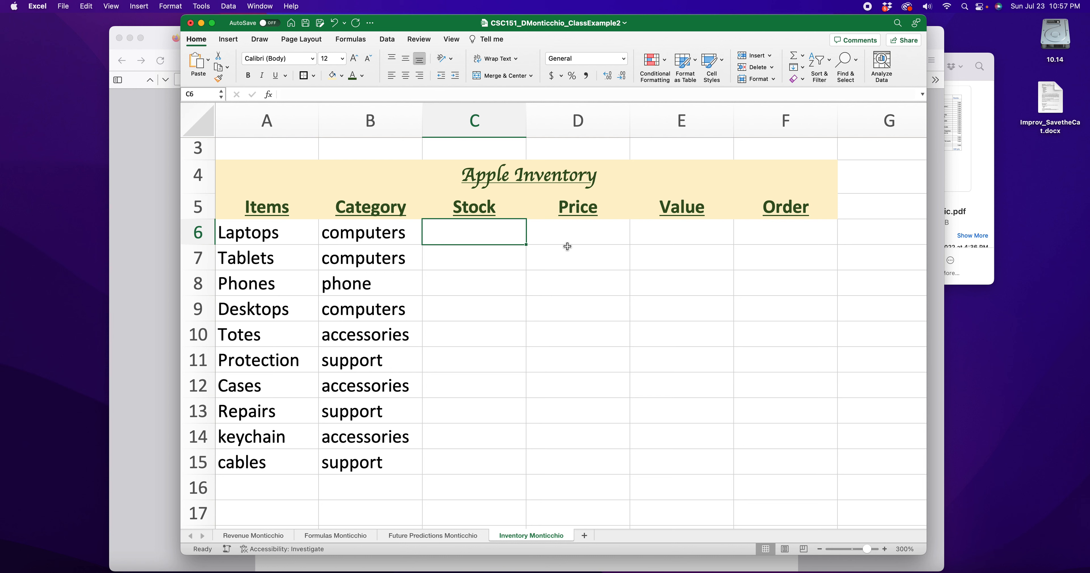
Enter stock 23, 56, 82, 119 and 43 in C6:C10, replacing a mistyped 59
{"action": "type", "text": "23"}
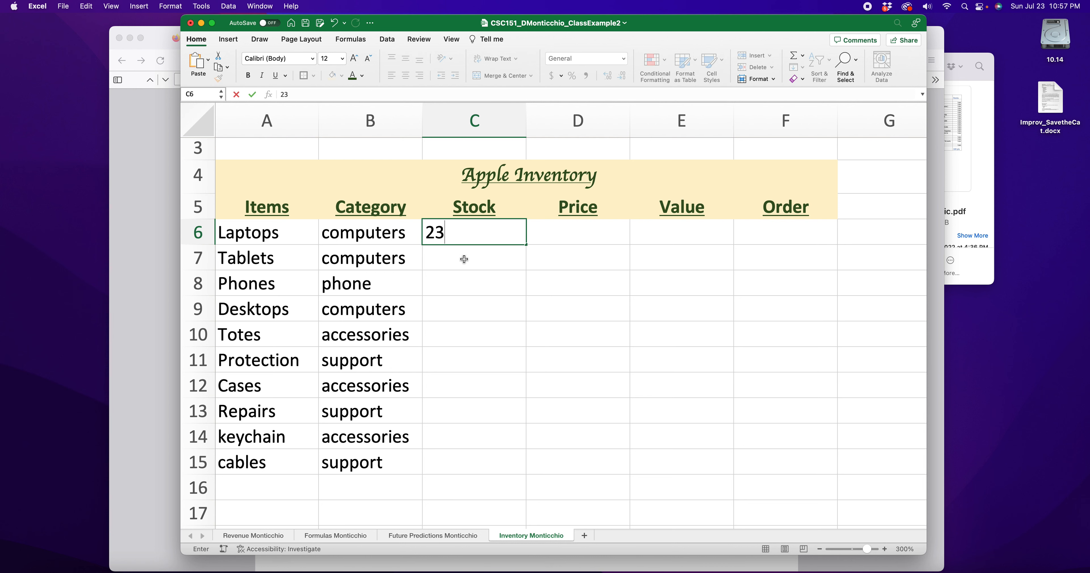
{"action": "left_click", "coordinate": [466, 262]}
{"action": "type", "text": "56"}
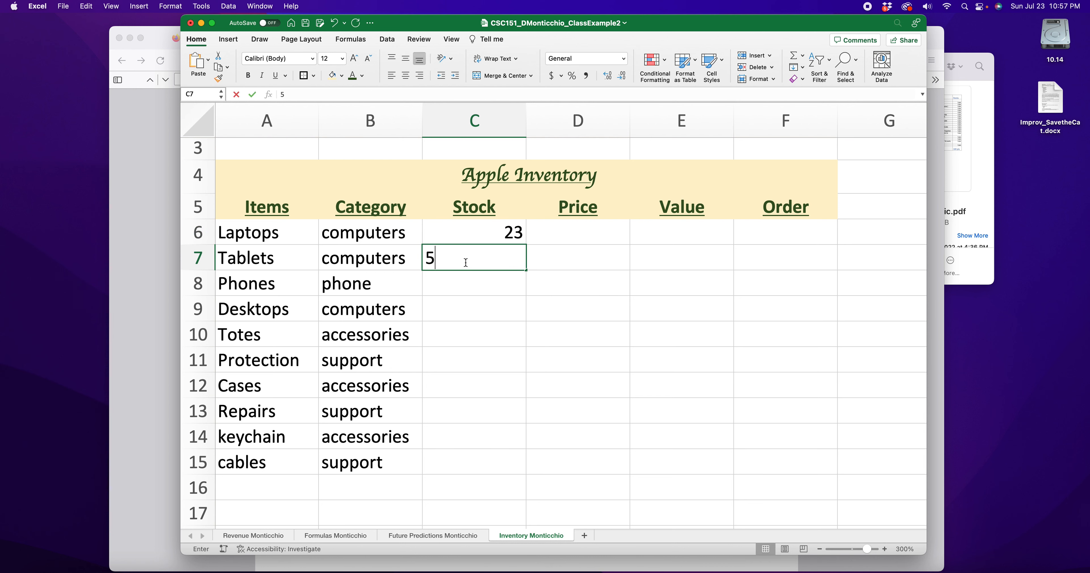
{"action": "left_click", "coordinate": [488, 282]}
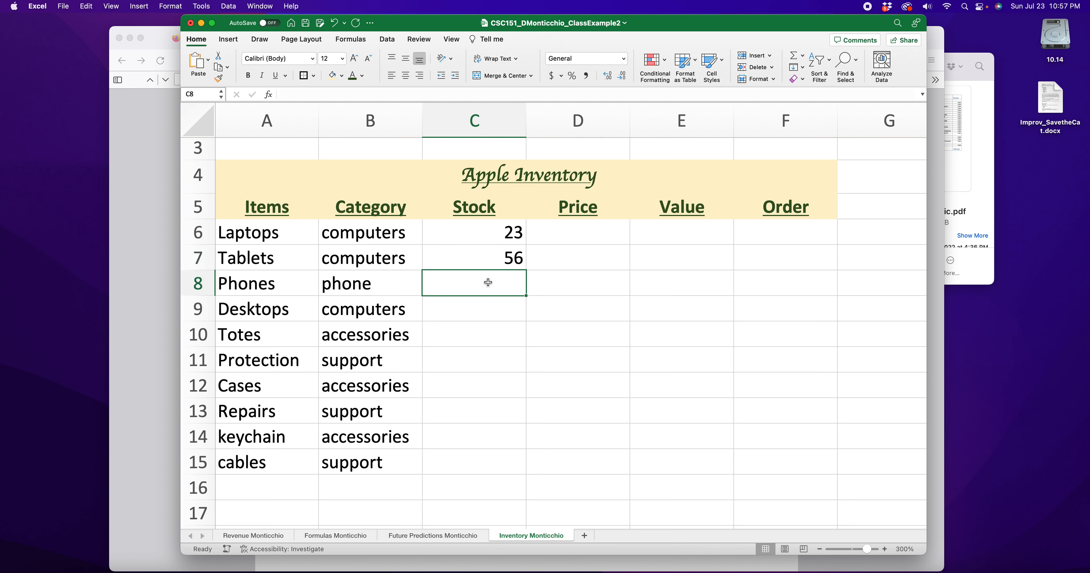
{"action": "type", "text": "82"}
{"action": "left_click", "coordinate": [506, 304]}
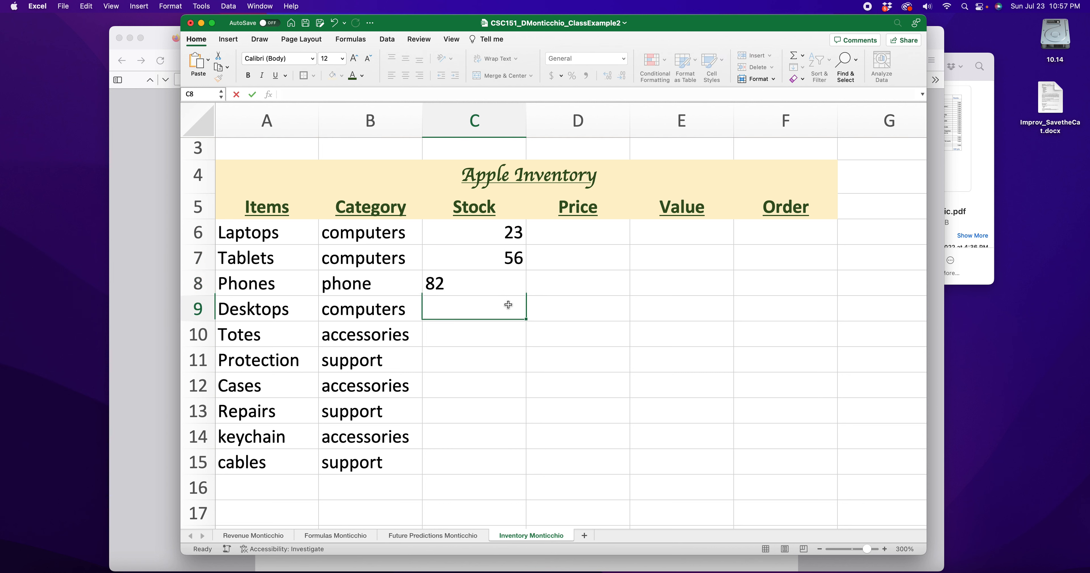
{"action": "type", "text": "119"}
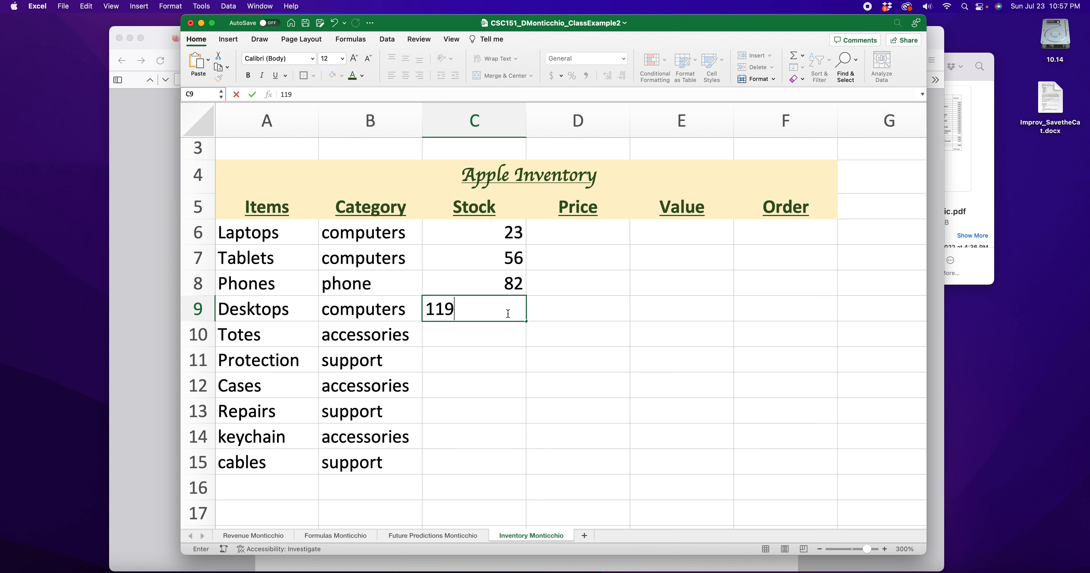
{"action": "left_click", "coordinate": [501, 334]}
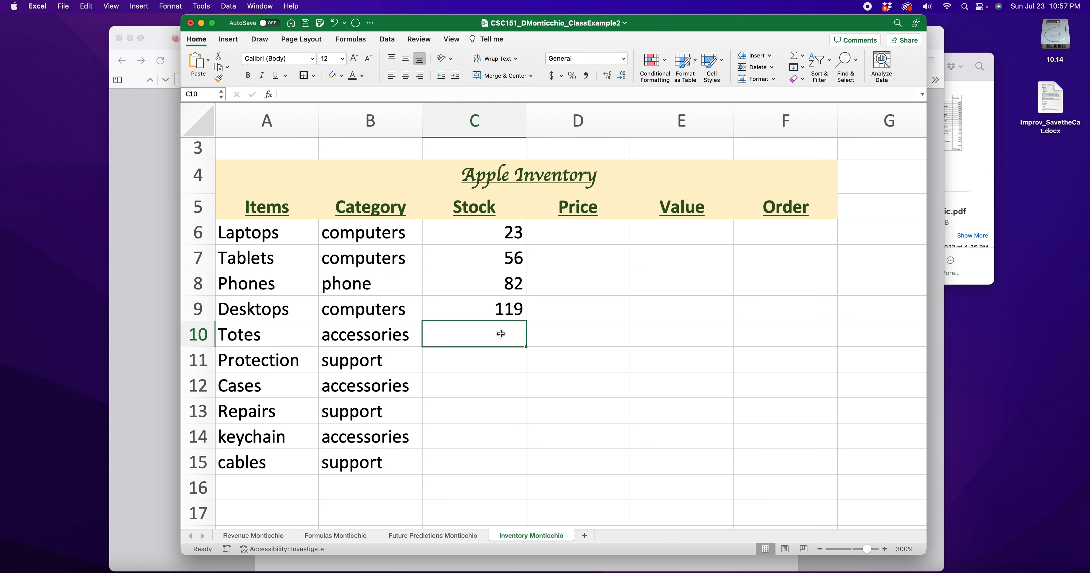
{"action": "type", "text": "59"}
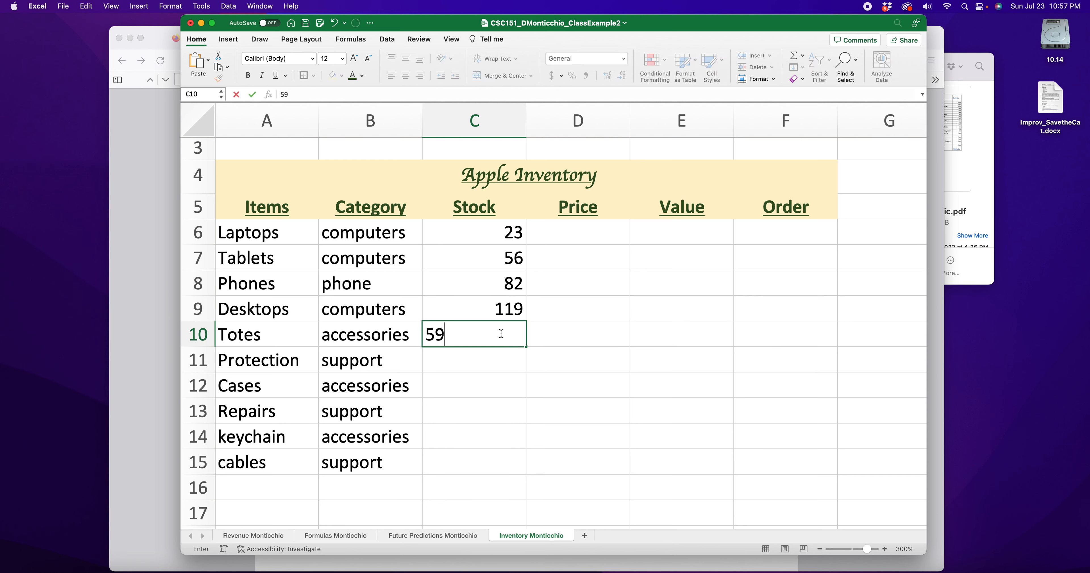
{"action": "left_click", "coordinate": [500, 350]}
{"action": "left_click", "coordinate": [504, 334]}
{"action": "key", "text": "BackSpace"}
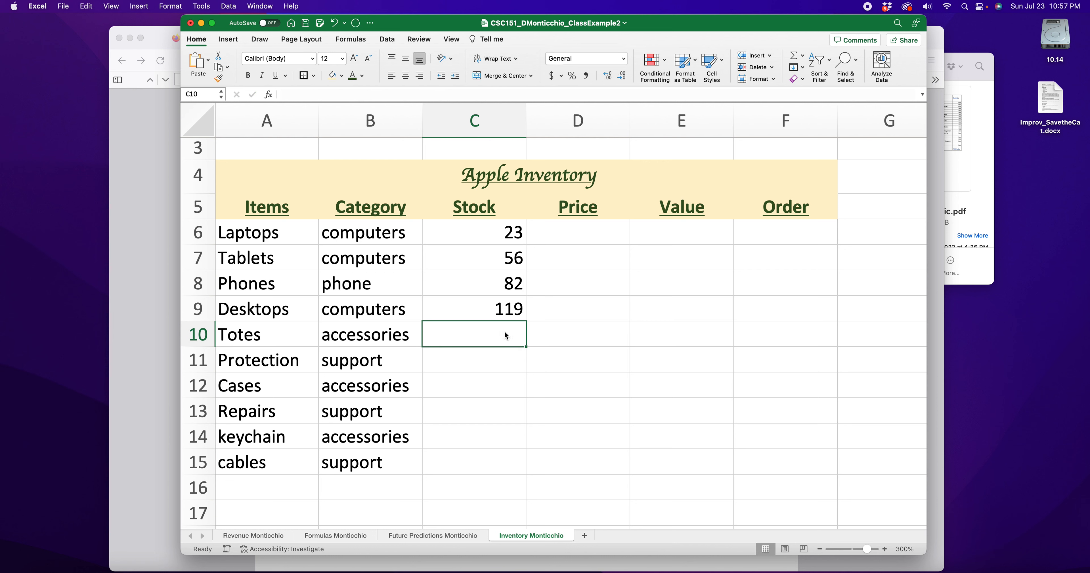
{"action": "type", "text": "43"}
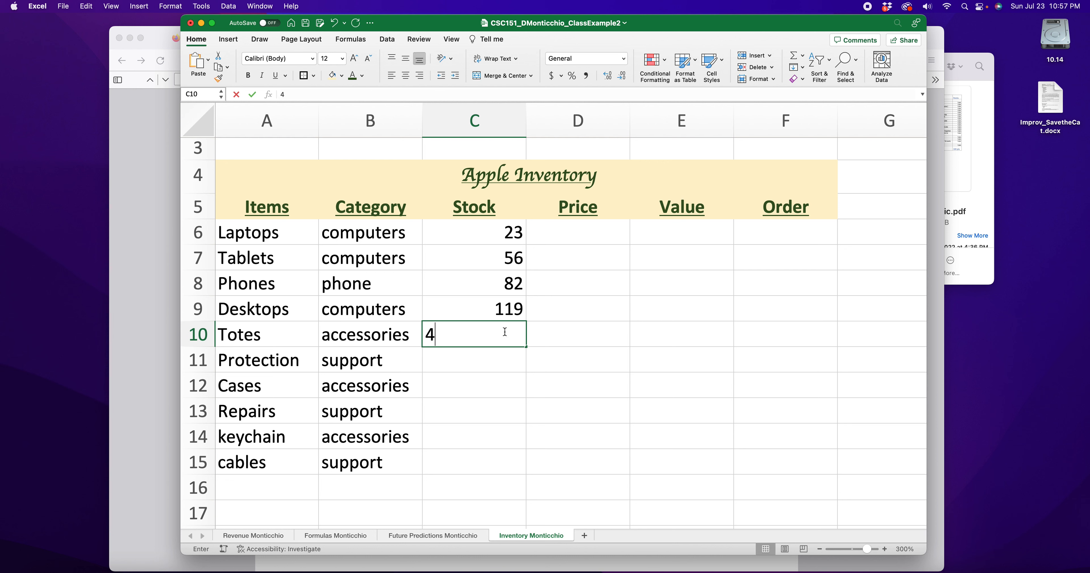
{"action": "left_click", "coordinate": [503, 360]}
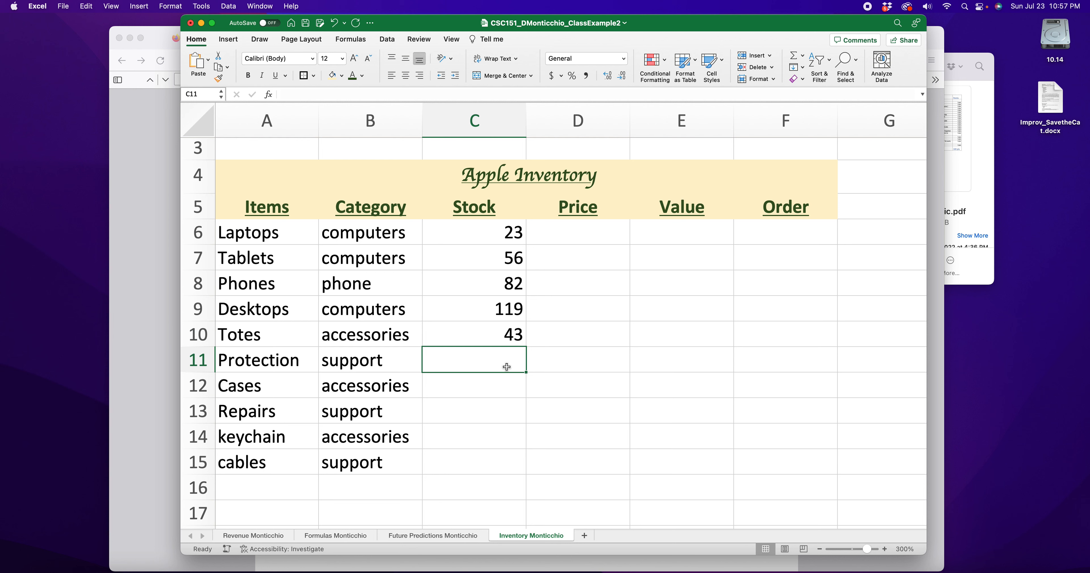
Enter stock 72, 11, 9, 64 and 38 in C11:C15, fixing the typo in C12
{"action": "type", "text": "72"}
{"action": "left_click", "coordinate": [515, 384]}
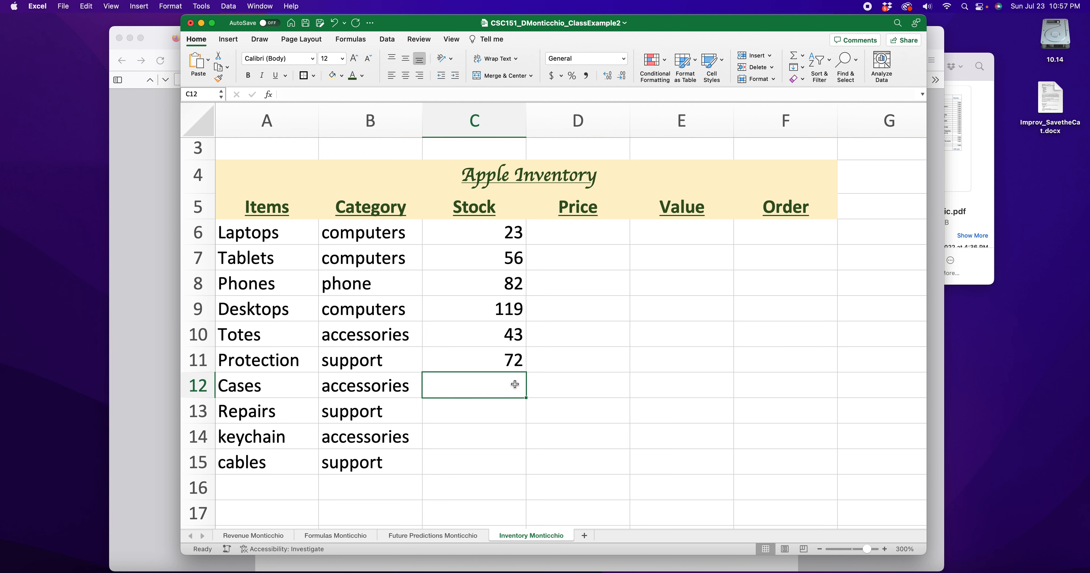
{"action": "type", "text": "81"}
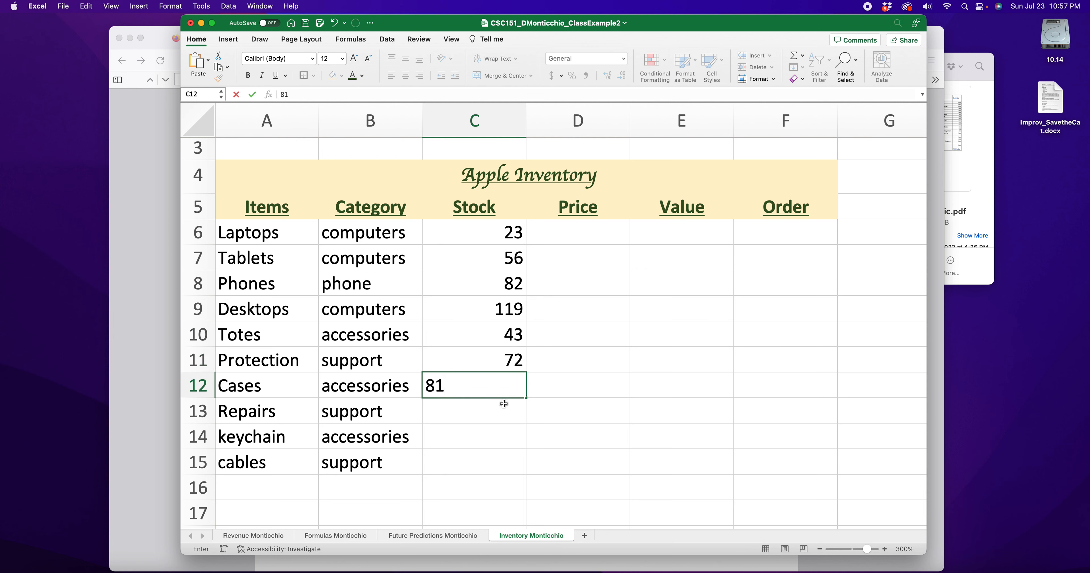
{"action": "key", "text": "BackSpace"}
{"action": "key", "text": "BackSpace"}
{"action": "type", "text": "21"}
{"action": "key", "text": "BackSpace"}
{"action": "key", "text": "BackSpace"}
{"action": "type", "text": "11"}
{"action": "key", "text": "Return"}
{"action": "type", "text": "9"}
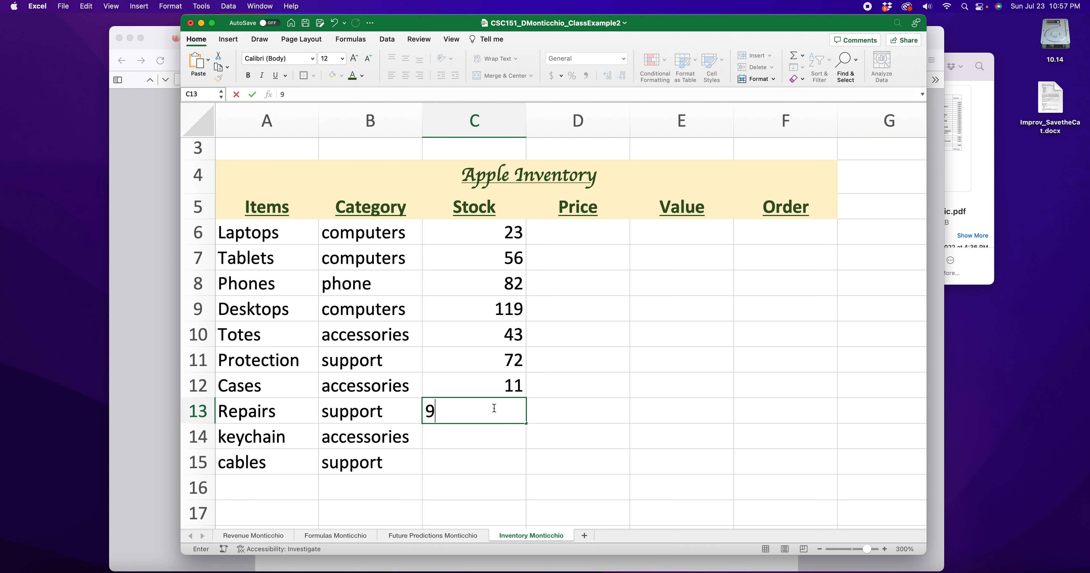
{"action": "left_click", "coordinate": [484, 441]}
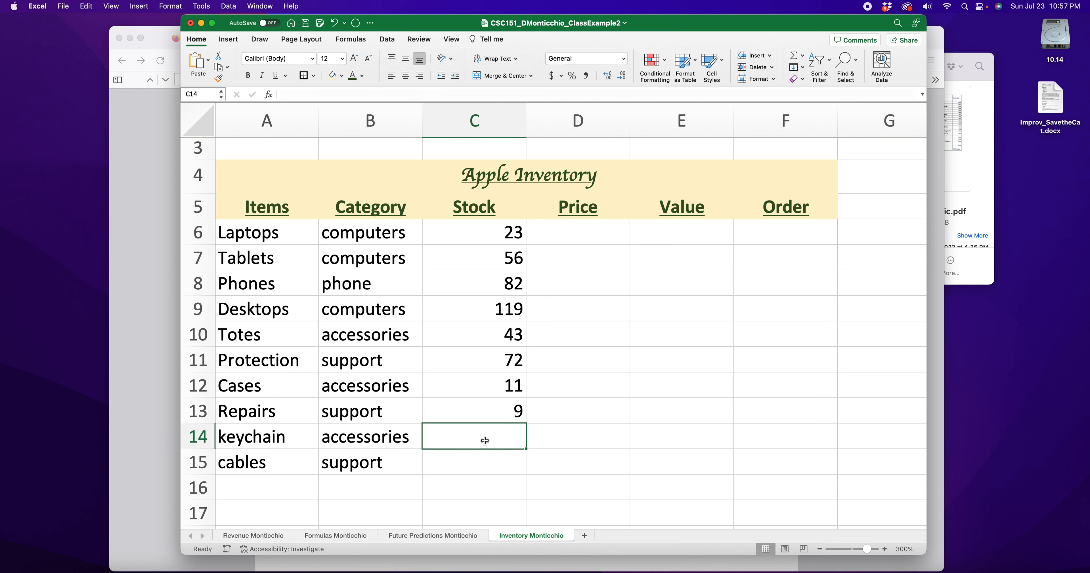
{"action": "type", "text": "64"}
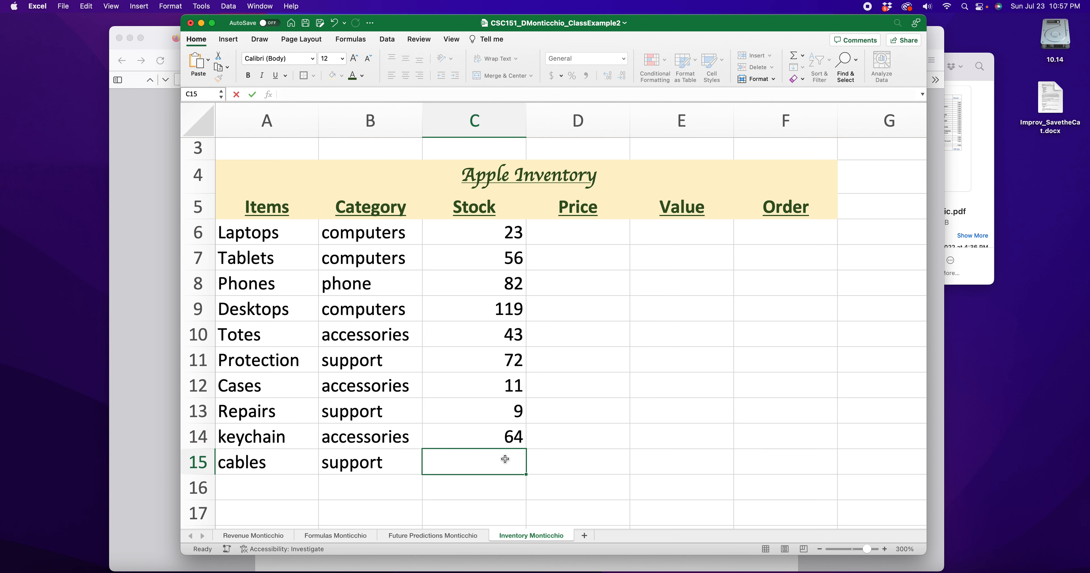
{"action": "key", "text": "Escape"}
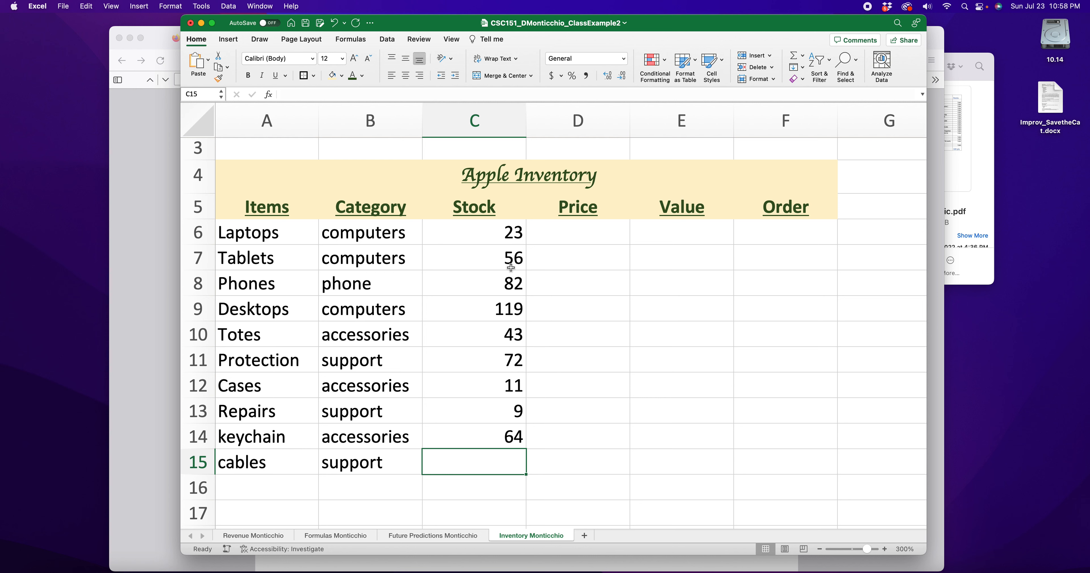
{"action": "type", "text": "38"}
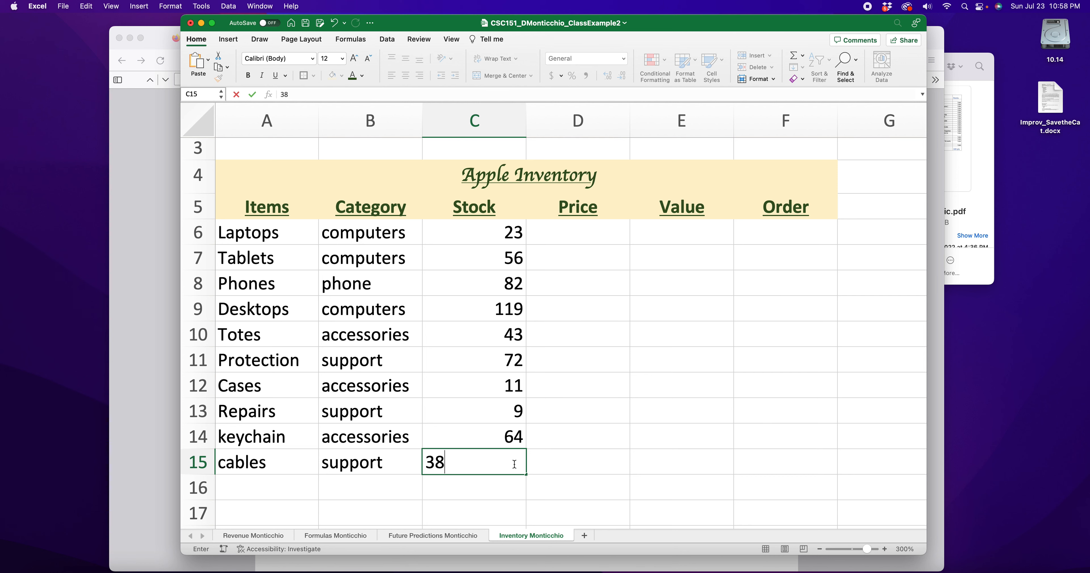
{"action": "left_click", "coordinate": [637, 409]}
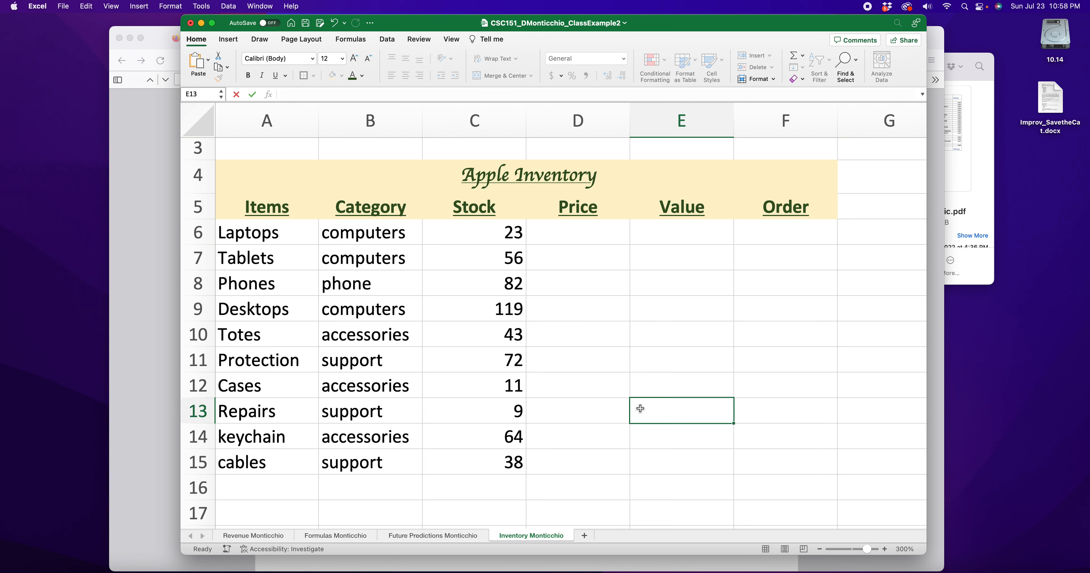
Enter the Laptops price $2,500 in D6
{"action": "left_click_drag", "start_coordinate": [487, 235], "coordinate": [501, 458]}
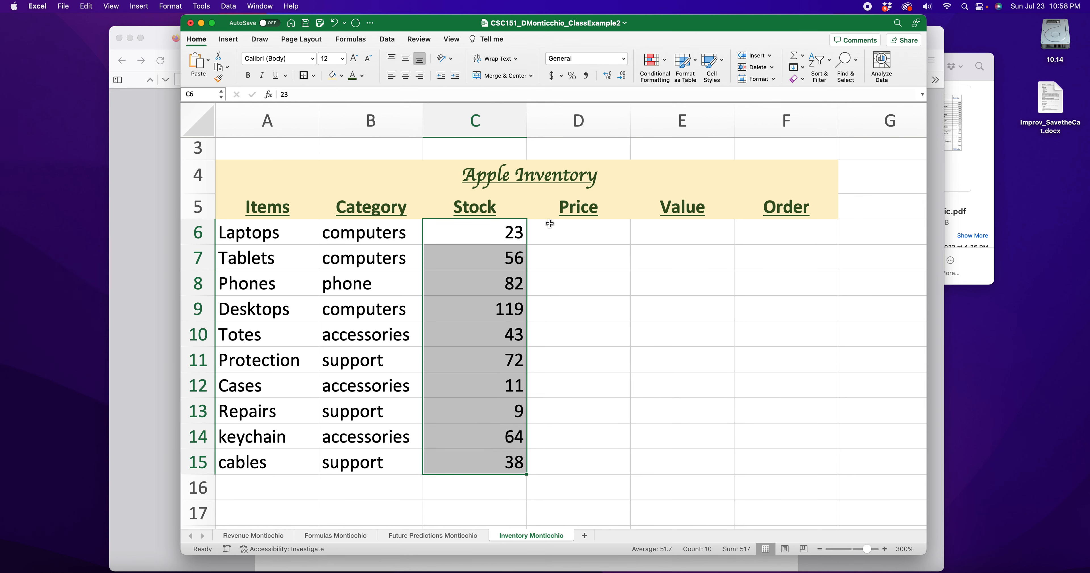
{"action": "left_click", "coordinate": [597, 233]}
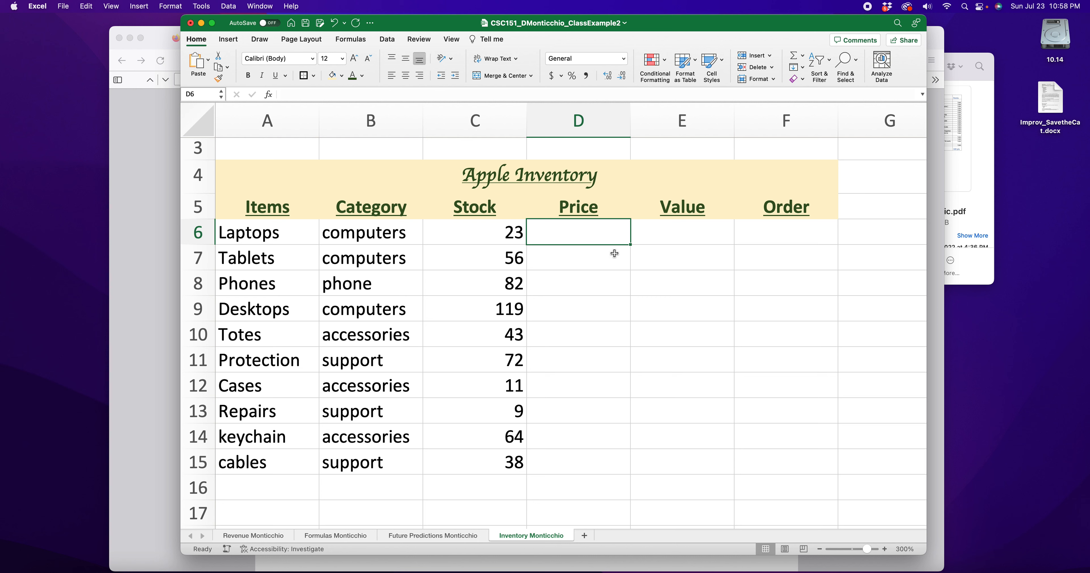
{"action": "type", "text": "$2,5"}
{"action": "type", "text": "00"}
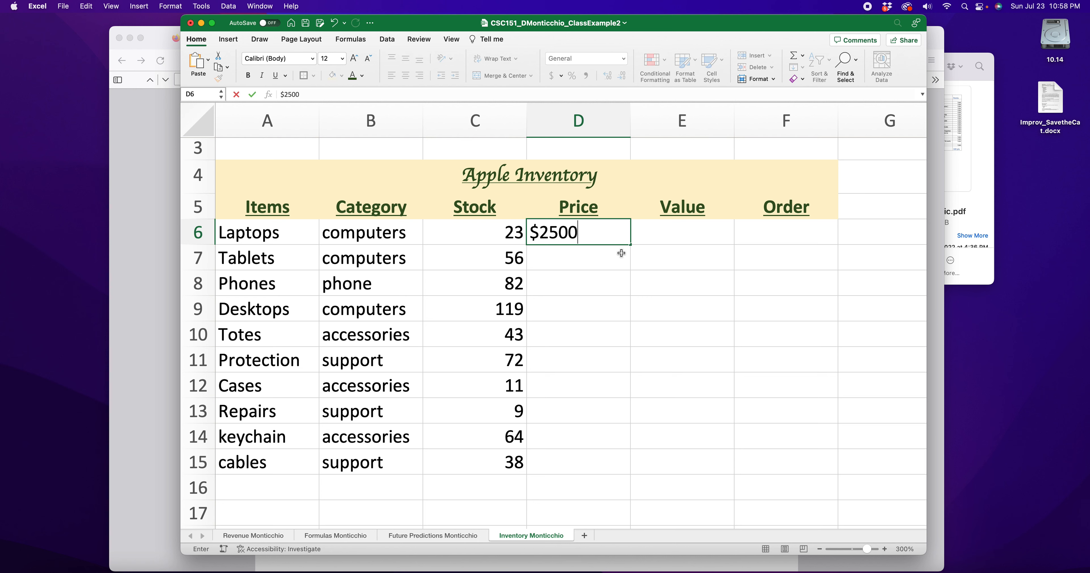
{"action": "key", "text": "Return"}
Format the prices in D6:D15 as Accounting with no decimal places
{"action": "left_click", "coordinate": [605, 234]}
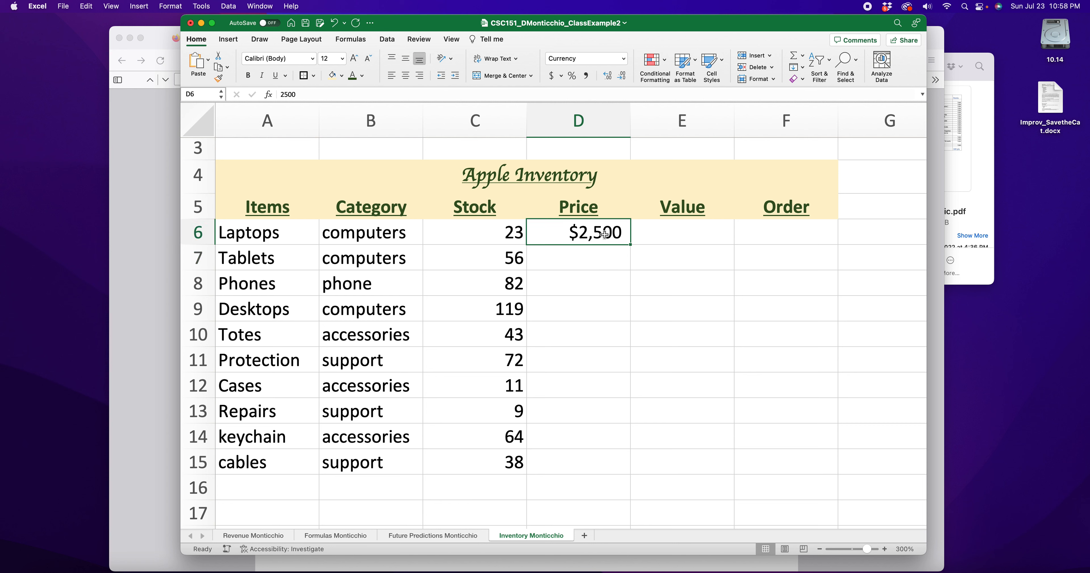
{"action": "left_click_drag", "start_coordinate": [594, 237], "coordinate": [610, 452]}
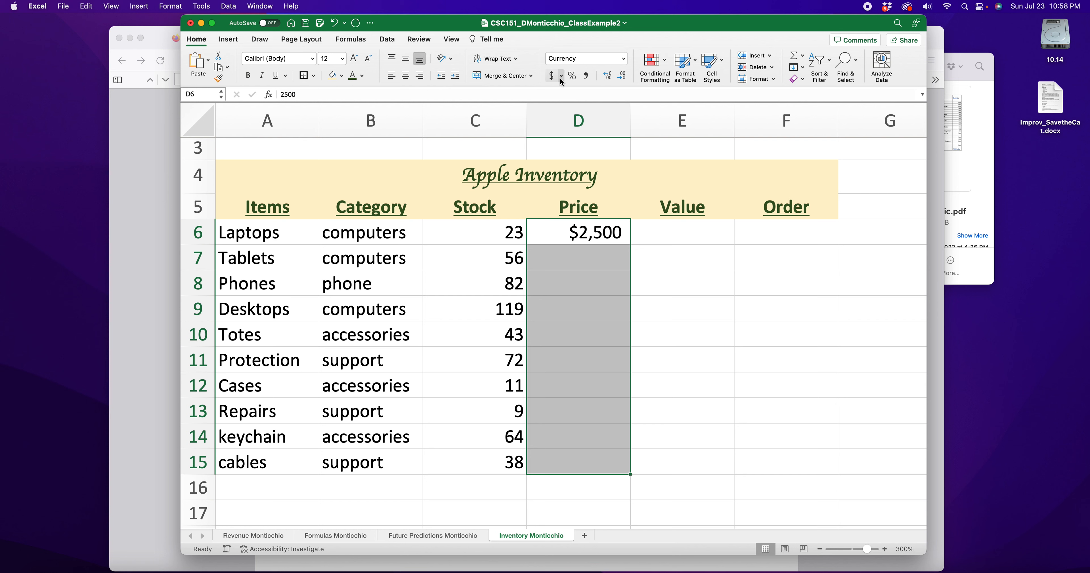
{"action": "left_click", "coordinate": [624, 58]}
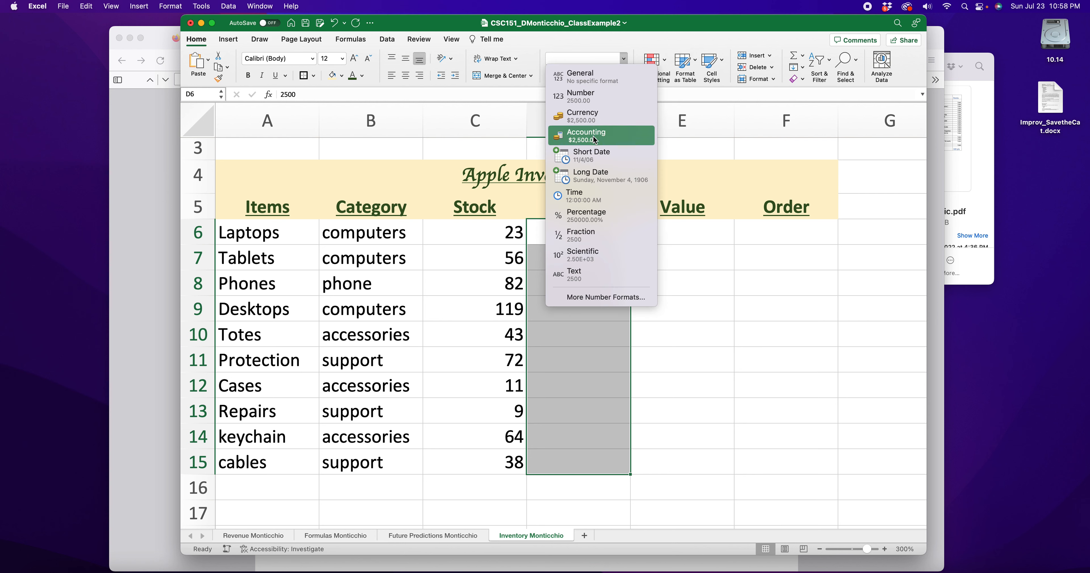
{"action": "left_click", "coordinate": [594, 140]}
{"action": "left_click", "coordinate": [621, 76]}
{"action": "left_click", "coordinate": [621, 76]}
{"action": "left_click_drag", "start_coordinate": [475, 236], "coordinate": [509, 464]}
{"action": "left_click", "coordinate": [584, 253]}
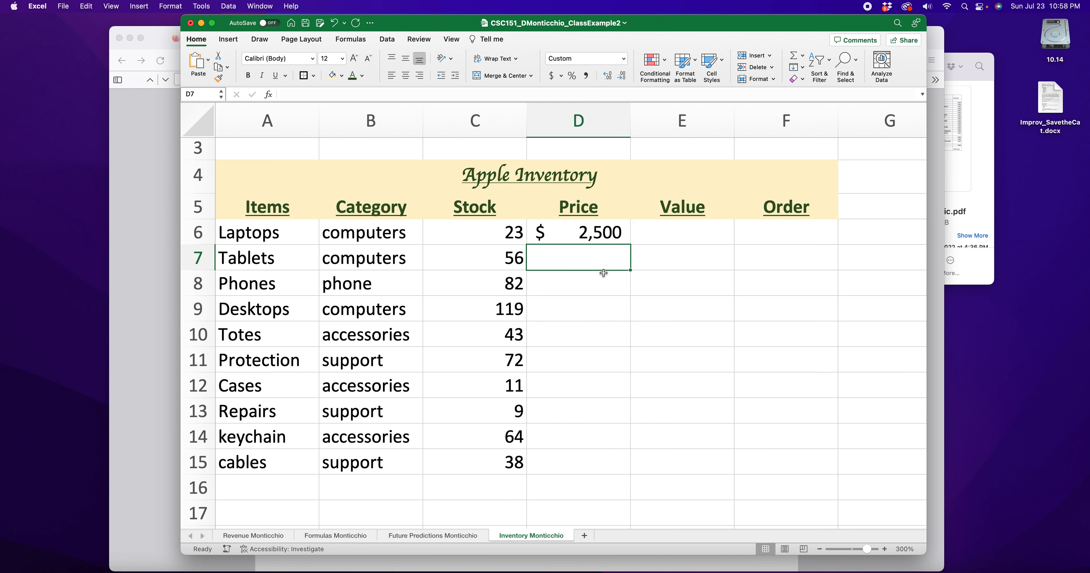
{"action": "left_click_drag", "start_coordinate": [448, 242], "coordinate": [506, 470]}
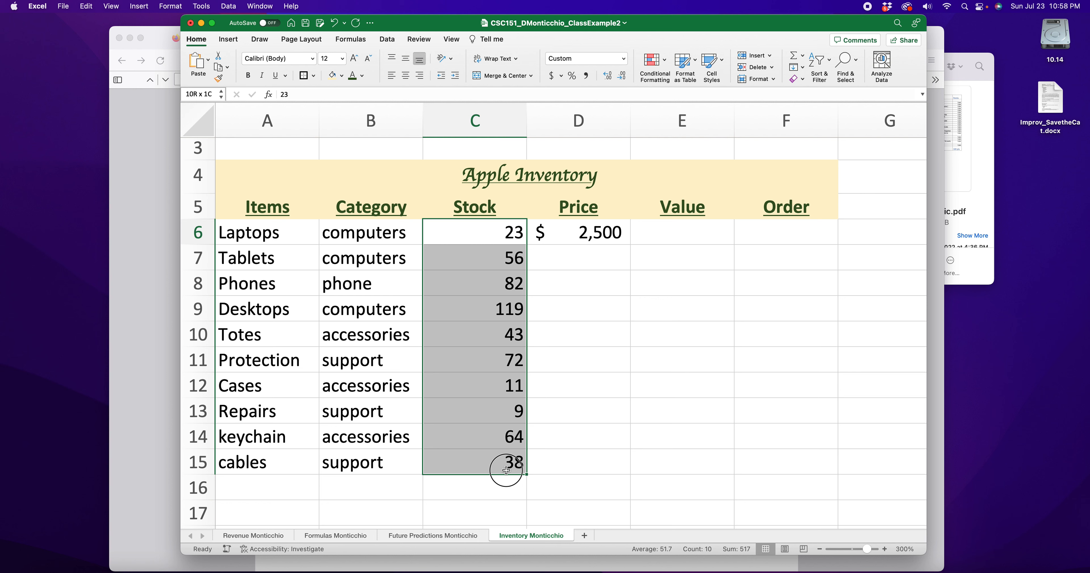
Enter prices 800 for Tablets, 1,000 for Phones (removing a stray character) and 2,000 for Desktops
{"action": "left_click", "coordinate": [582, 256]}
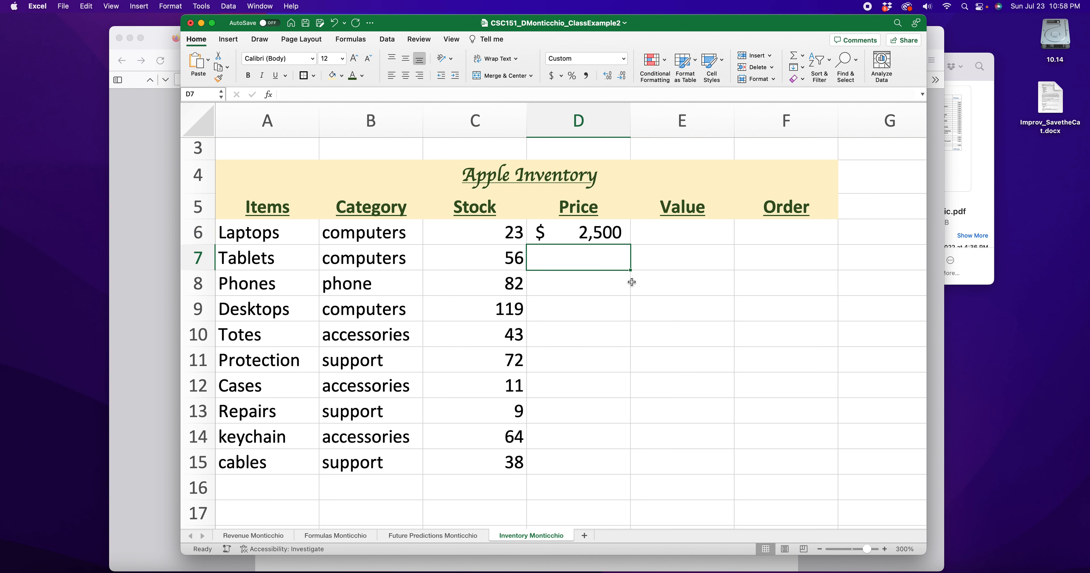
{"action": "type", "text": "800"}
{"action": "key", "text": "Return"}
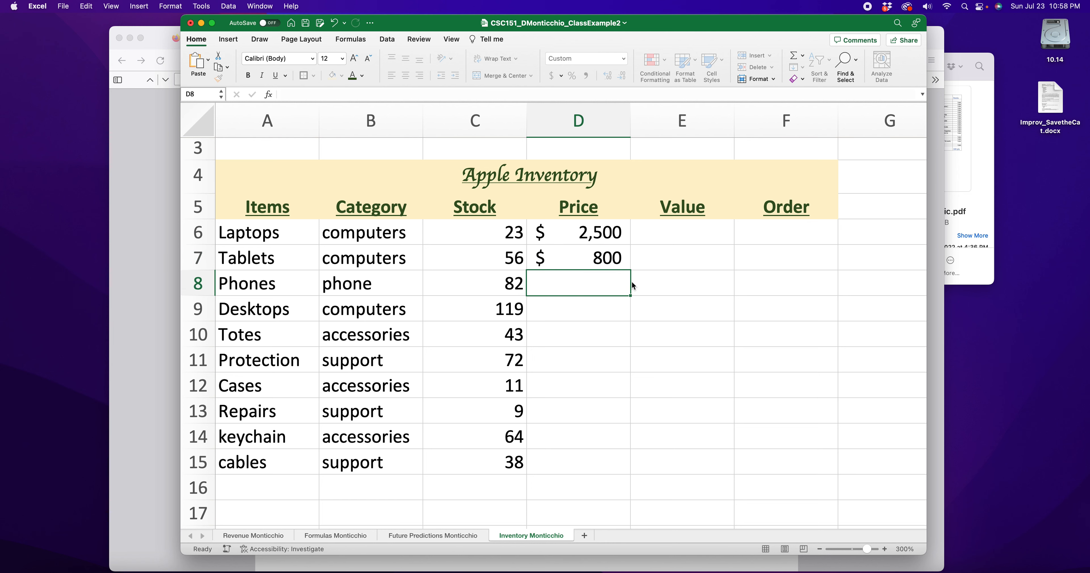
{"action": "scroll", "coordinate": [634, 286], "scroll_direction": "right", "scroll_amount": 1}
{"action": "type", "text": "10"}
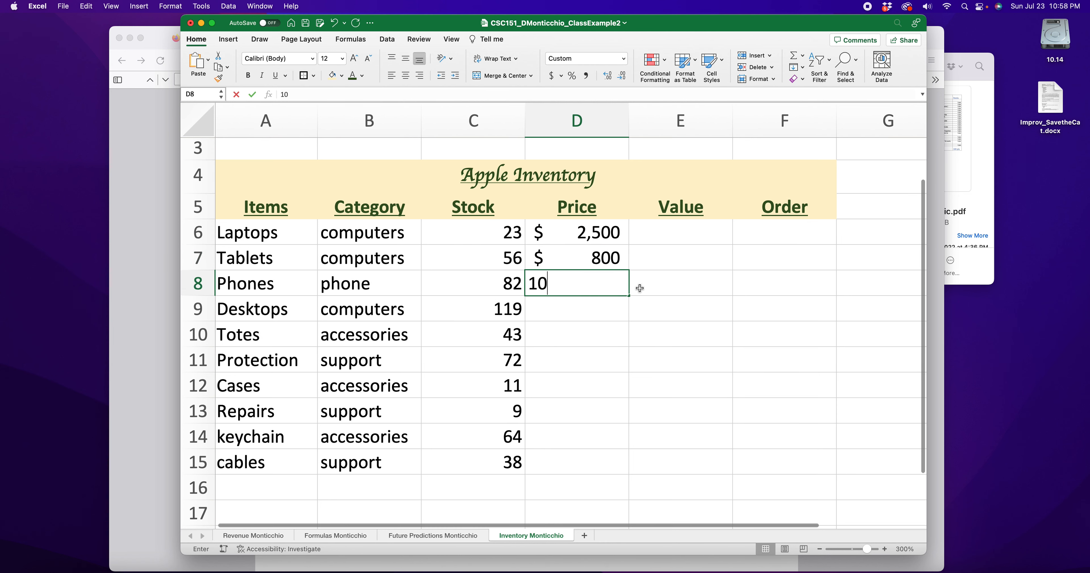
{"action": "type", "text": "00\\"}
{"action": "key", "text": "Return"}
{"action": "double_click", "coordinate": [613, 291]}
{"action": "key", "text": "BackSpace"}
{"action": "key", "text": "Return"}
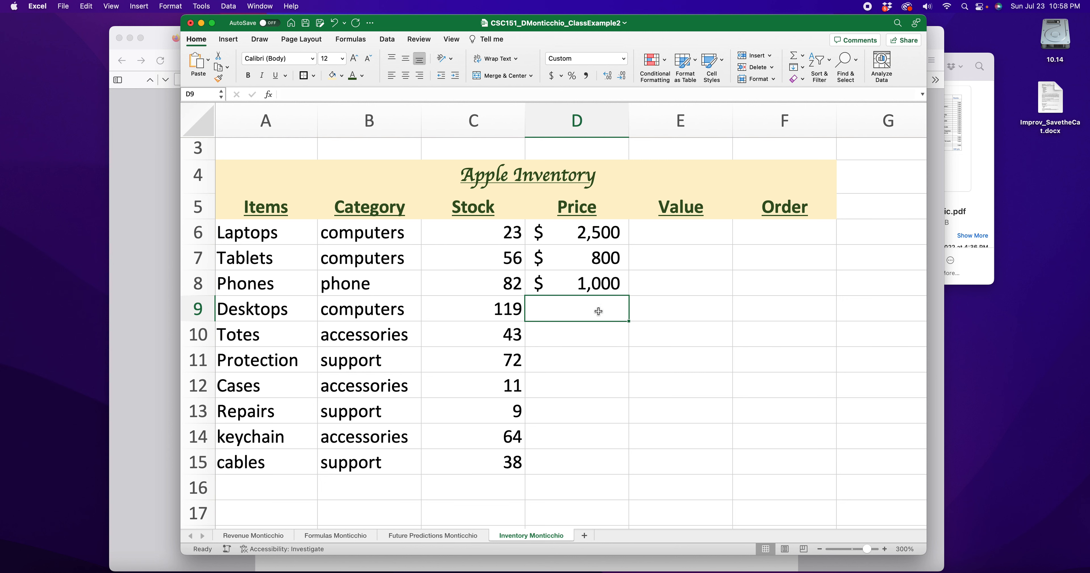
{"action": "type", "text": "2000"}
{"action": "key", "text": "Return"}
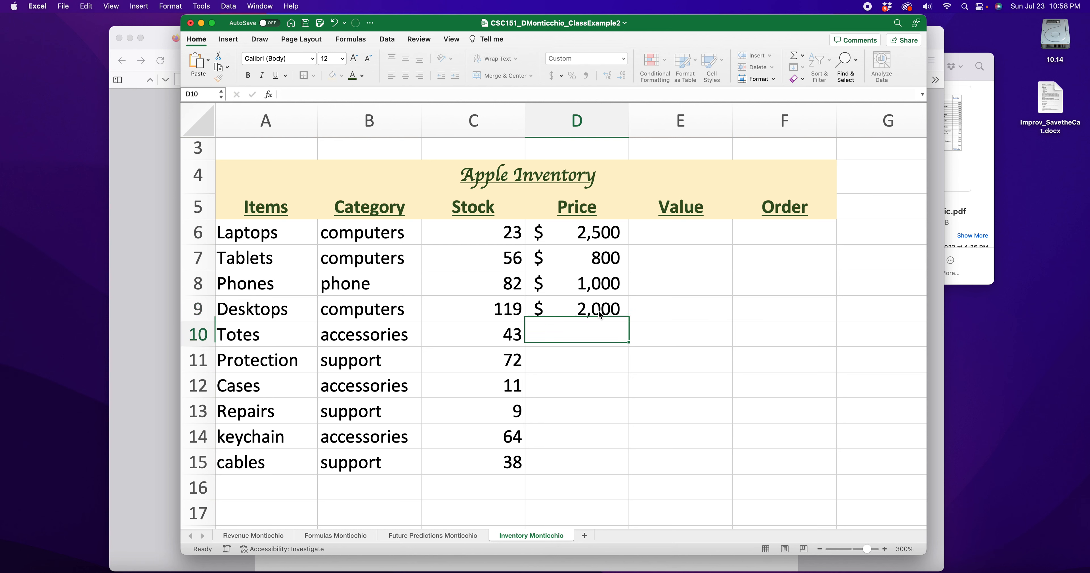
Enter prices 20, 160, 80, 300, 5 and 40 for Totes through cables, correcting Protection to 160
{"action": "type", "text": "20"}
{"action": "key", "text": "Return"}
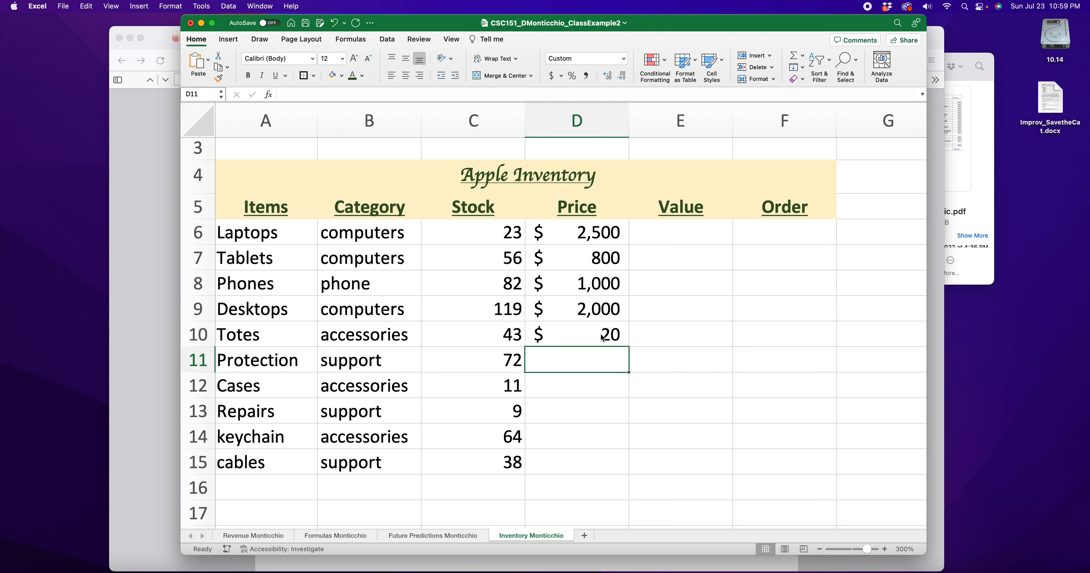
{"action": "type", "text": "8"}
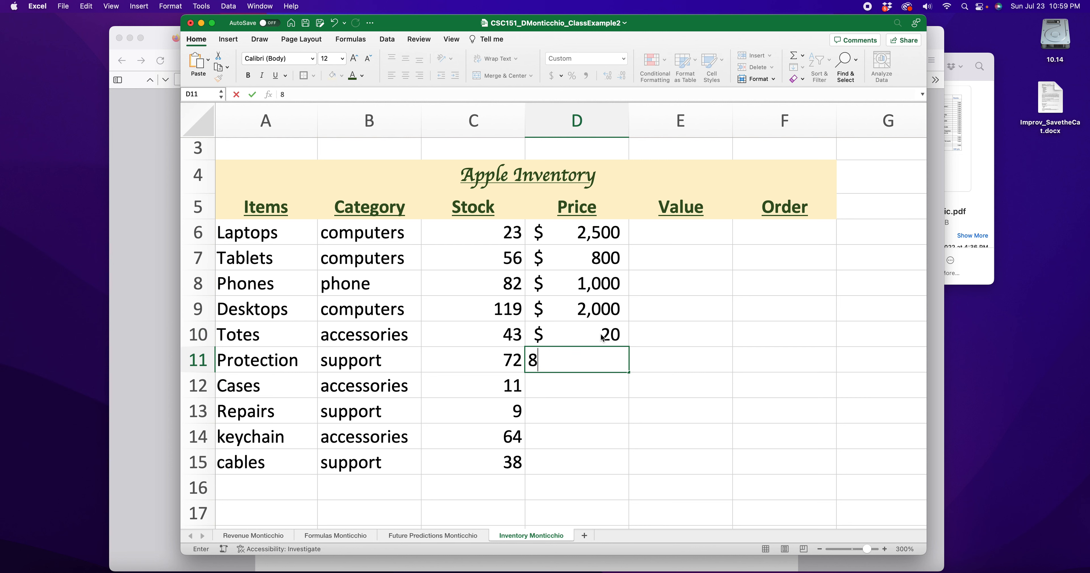
{"action": "type", "text": "0"}
{"action": "key", "text": "Return"}
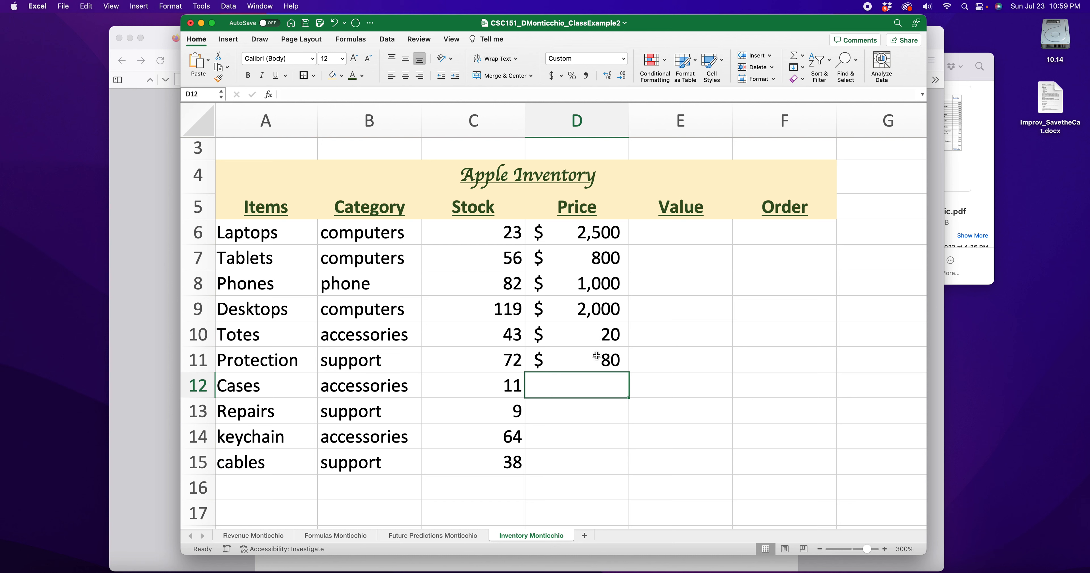
{"action": "double_click", "coordinate": [613, 360]}
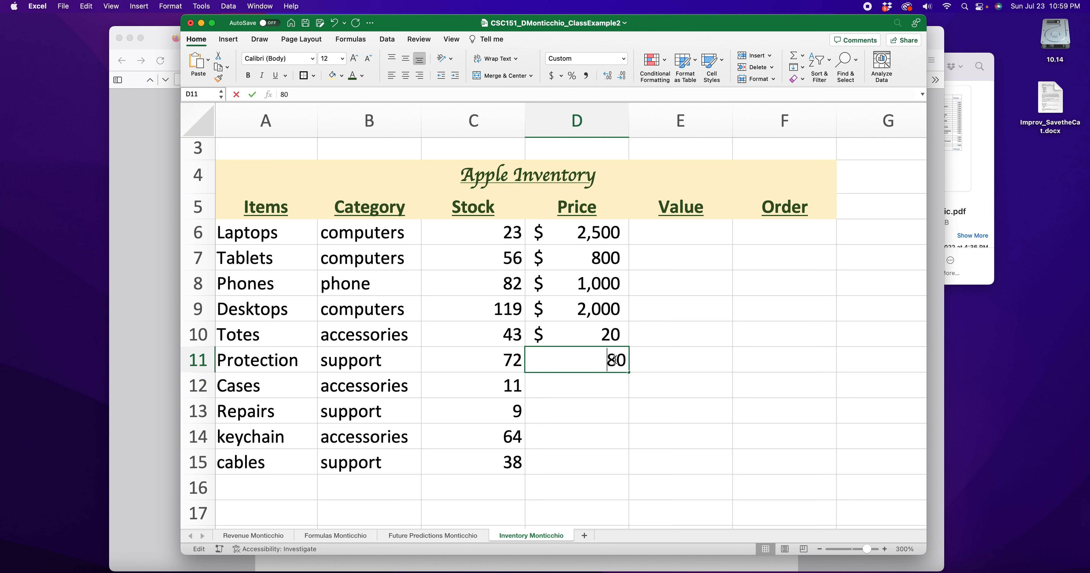
{"action": "left_click_drag", "start_coordinate": [616, 360], "coordinate": [607, 359]}
{"action": "type", "text": "16"}
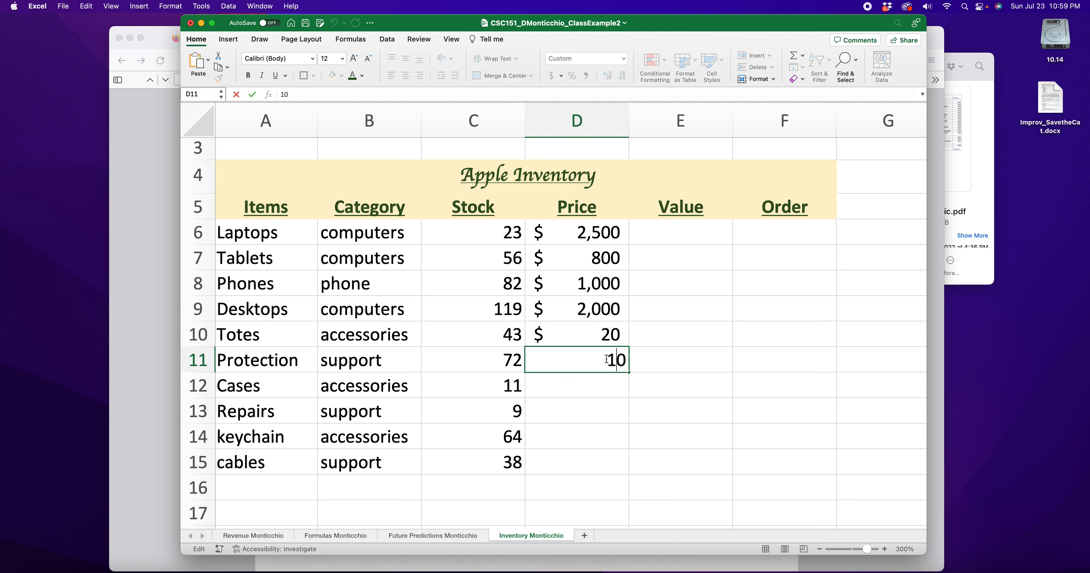
{"action": "key", "text": "Return"}
{"action": "type", "text": "80"}
{"action": "key", "text": "Return"}
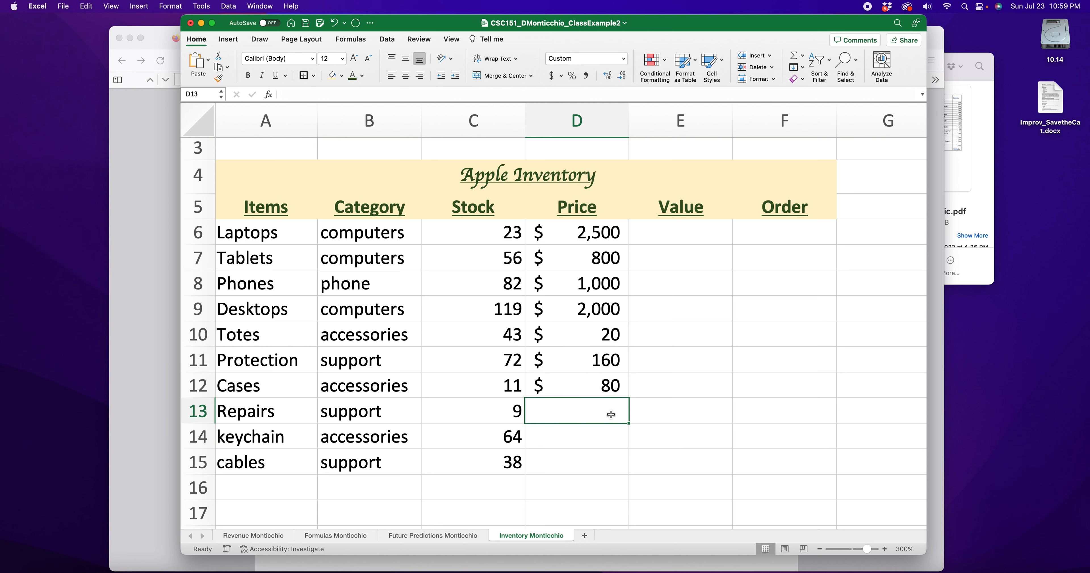
{"action": "type", "text": "300"}
{"action": "key", "text": "Return"}
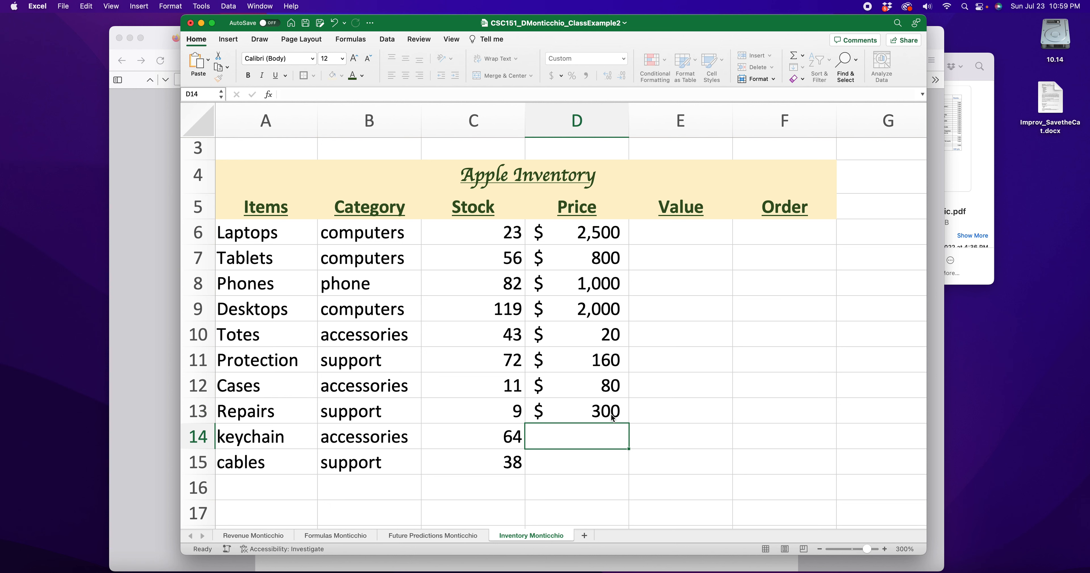
{"action": "type", "text": "5"}
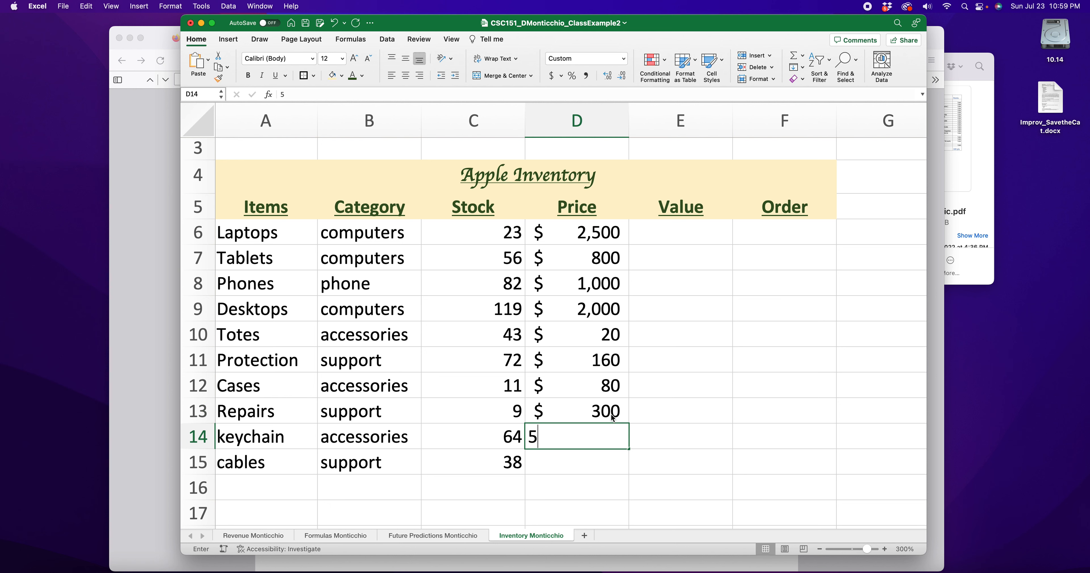
{"action": "key", "text": "Return"}
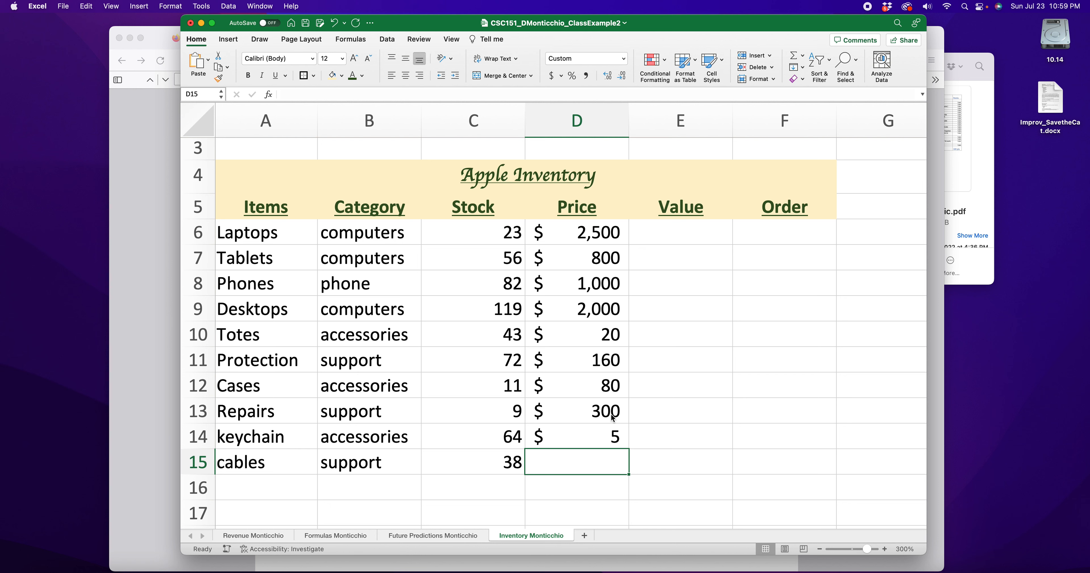
{"action": "type", "text": "40"}
{"action": "key", "text": "Return"}
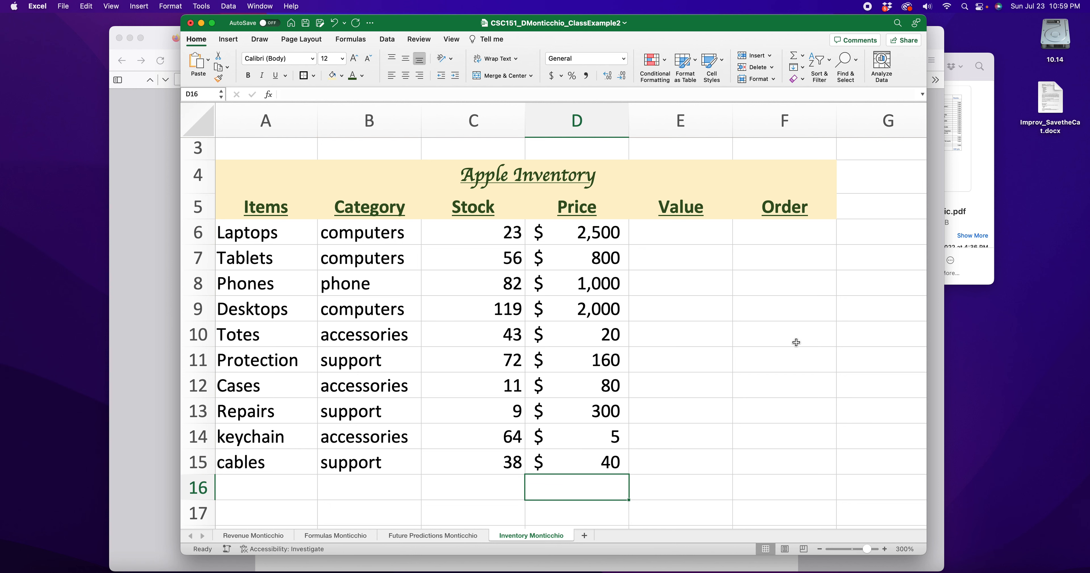
{"action": "left_click_drag", "start_coordinate": [581, 235], "coordinate": [591, 458]}
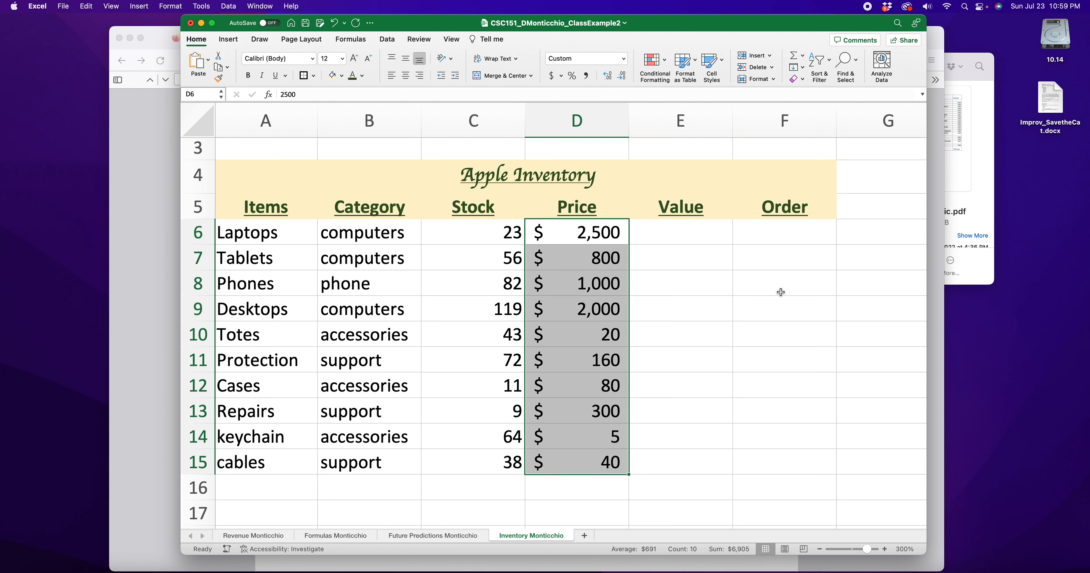
Enter =D6*C6 in E6 to get the Laptops value of $57,500
{"action": "left_click", "coordinate": [703, 236]}
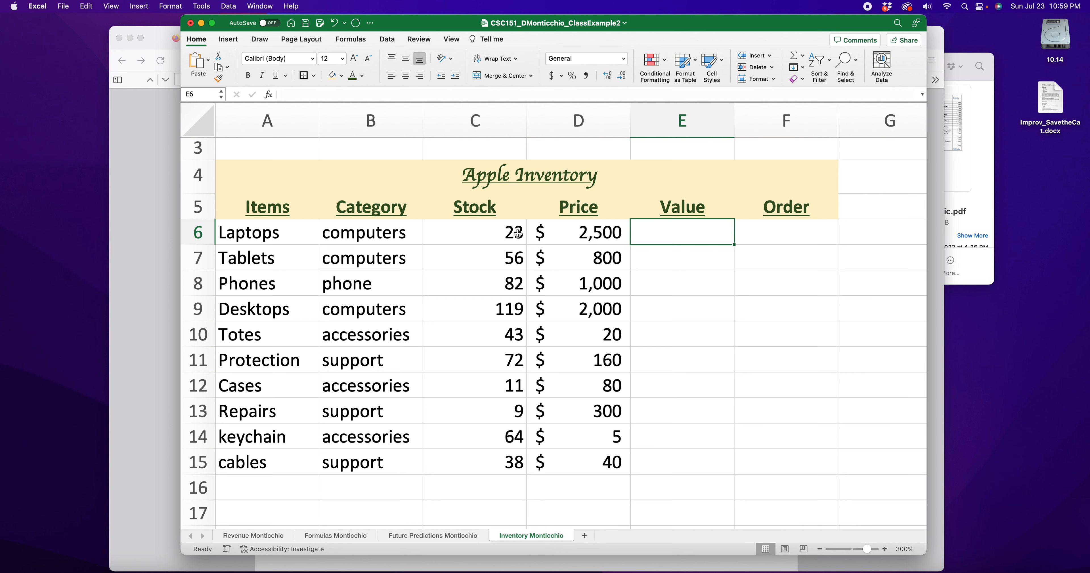
{"action": "left_click", "coordinate": [497, 235]}
{"action": "left_click", "coordinate": [605, 233]}
{"action": "left_click", "coordinate": [709, 235]}
{"action": "type", "text": "="}
{"action": "left_click", "coordinate": [573, 233]}
{"action": "type", "text": "*"}
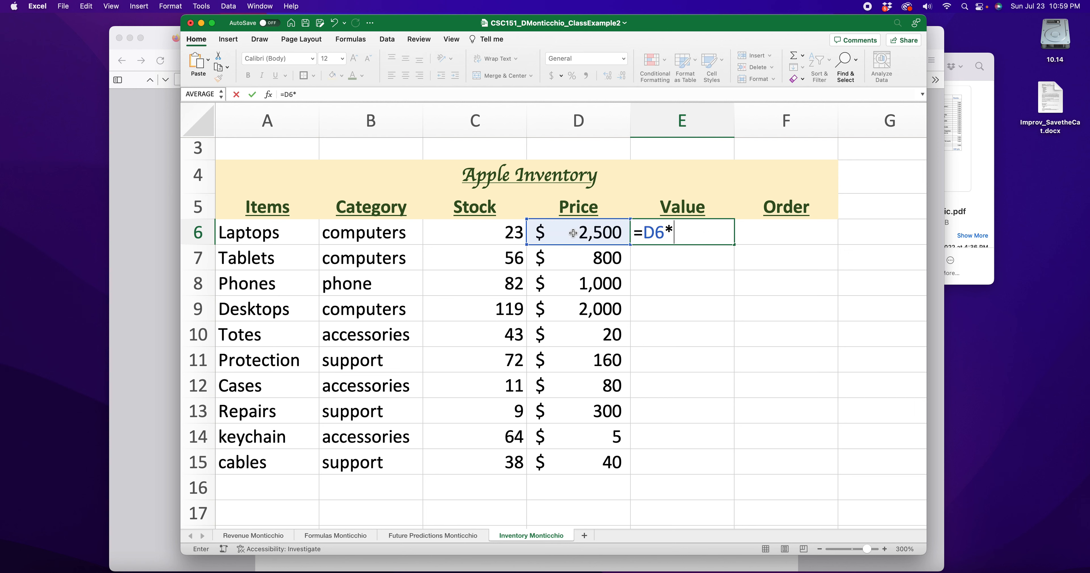
{"action": "left_click", "coordinate": [474, 231]}
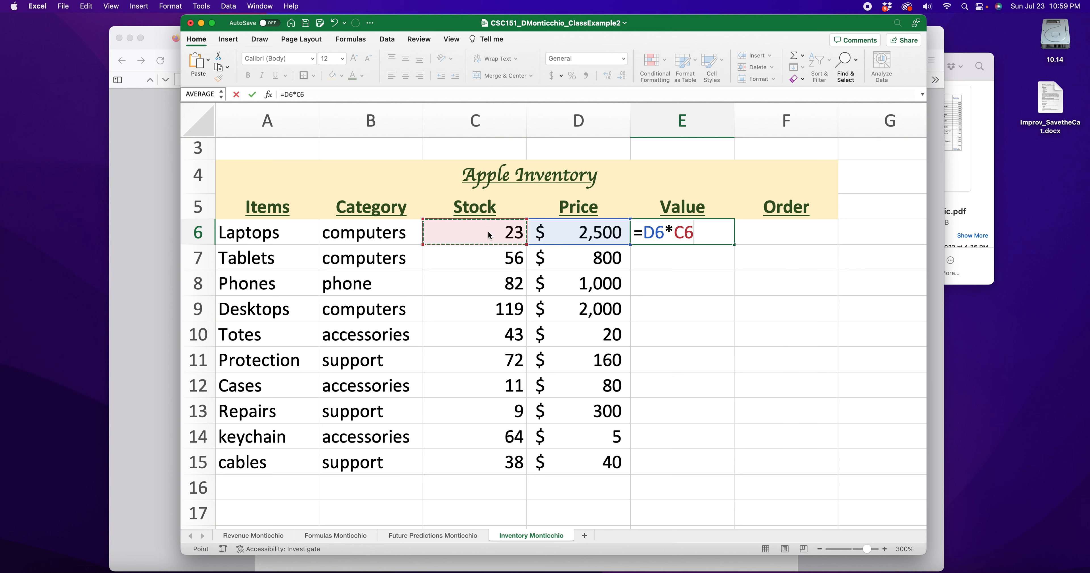
{"action": "key", "text": "Return"}
Review the E6 formula, pointing out the stock and price cells it multiplies
{"action": "left_click", "coordinate": [707, 239]}
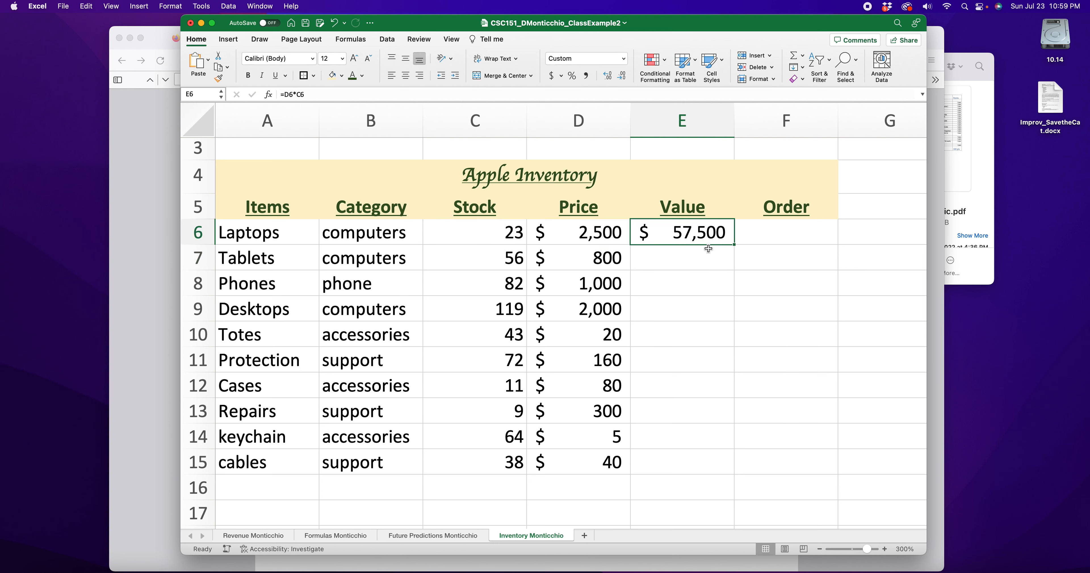
{"action": "left_click_drag", "start_coordinate": [480, 228], "coordinate": [557, 241]}
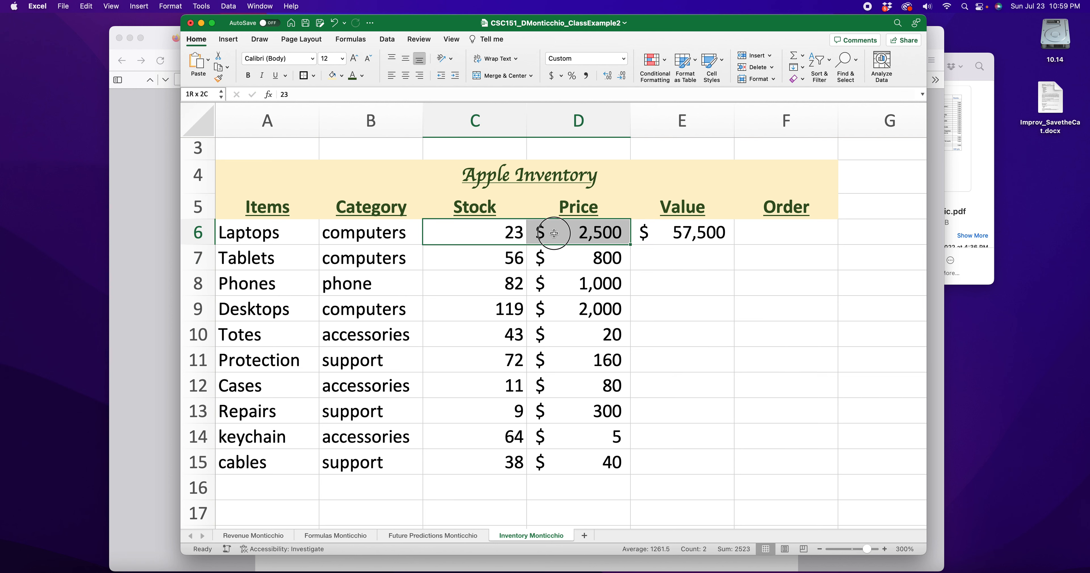
{"action": "left_click", "coordinate": [589, 259]}
{"action": "left_click", "coordinate": [494, 258]}
{"action": "left_click", "coordinate": [480, 282]}
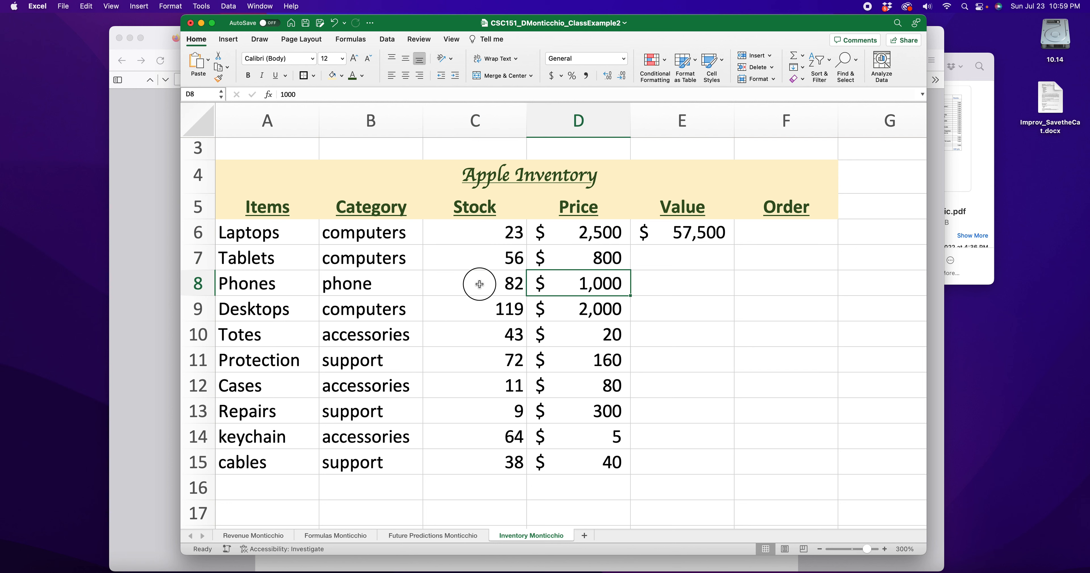
{"action": "left_click", "coordinate": [586, 319]}
{"action": "left_click", "coordinate": [693, 257]}
{"action": "left_click", "coordinate": [693, 236]}
{"action": "double_click", "coordinate": [693, 236]}
{"action": "mouse_move", "coordinate": [666, 235]}
{"action": "left_mouse_down"}
{"action": "mouse_move", "coordinate": [645, 235]}
{"action": "mouse_move", "coordinate": [670, 234]}
{"action": "left_mouse_up"}
{"action": "key", "text": "Return"}
Copy the E6 value formula into E7:E15 for Tablets through cables
{"action": "left_click", "coordinate": [703, 232]}
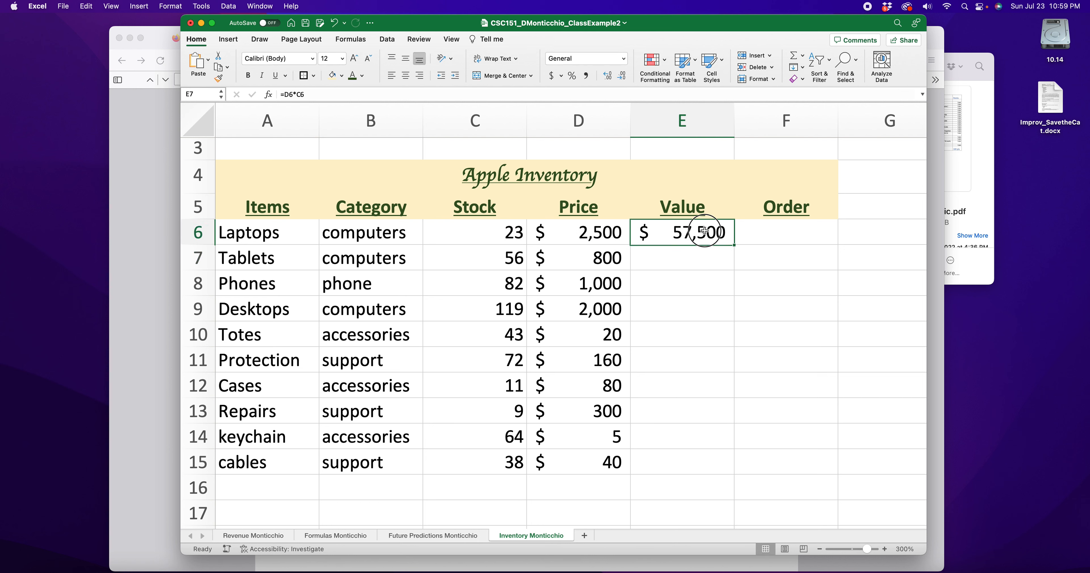
{"action": "key", "text": "super+c"}
{"action": "left_click", "coordinate": [703, 260]}
{"action": "key", "text": "super+v"}
{"action": "left_click", "coordinate": [703, 282]}
{"action": "key", "text": "super+v"}
{"action": "left_click", "coordinate": [697, 315]}
{"action": "key", "text": "super+v"}
{"action": "left_click", "coordinate": [691, 334]}
{"action": "key", "text": "super+v"}
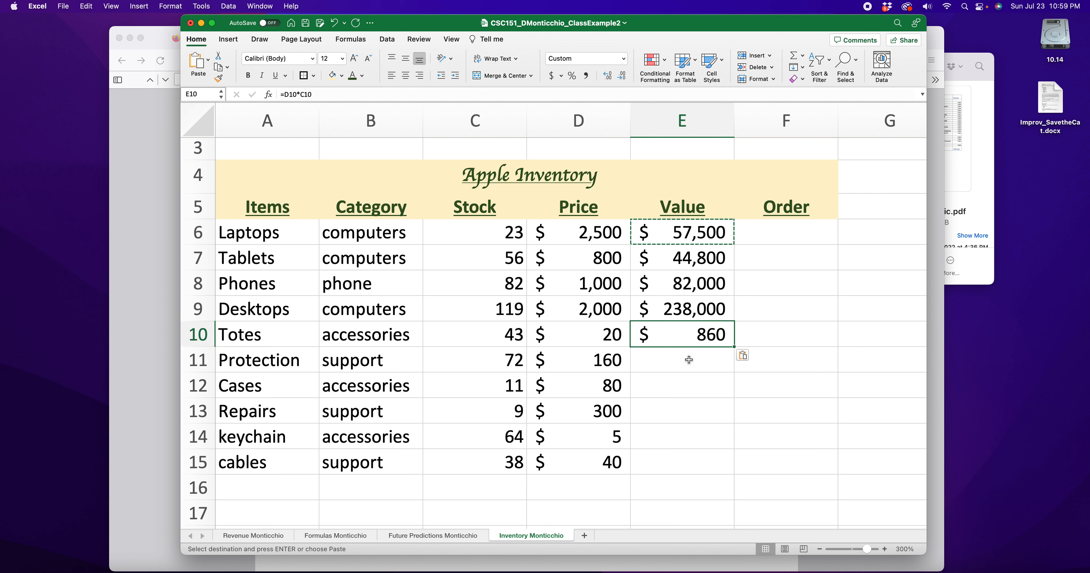
{"action": "left_click", "coordinate": [687, 359]}
{"action": "key", "text": "super+v"}
{"action": "left_click", "coordinate": [690, 391]}
{"action": "key", "text": "super+v"}
{"action": "left_click", "coordinate": [689, 411]}
{"action": "key", "text": "super+v"}
{"action": "left_click", "coordinate": [683, 435]}
{"action": "key", "text": "super+v"}
{"action": "left_click", "coordinate": [685, 462]}
{"action": "key", "text": "super+v"}
Select the Laptops Order cell F6 to start its formula
{"action": "left_click", "coordinate": [787, 426]}
{"action": "double_click", "coordinate": [774, 279]}
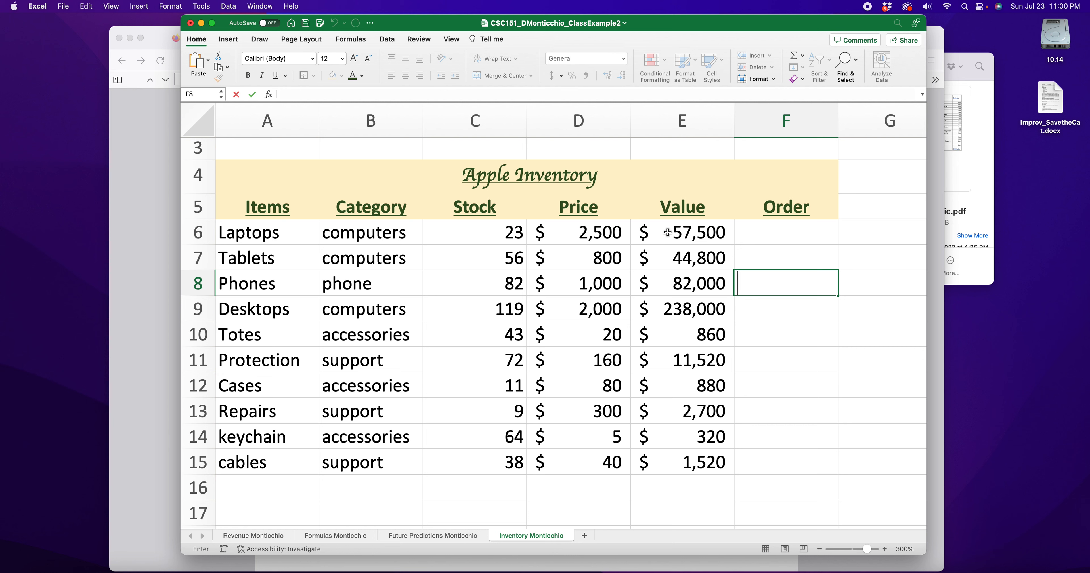
{"action": "left_click", "coordinate": [809, 241]}
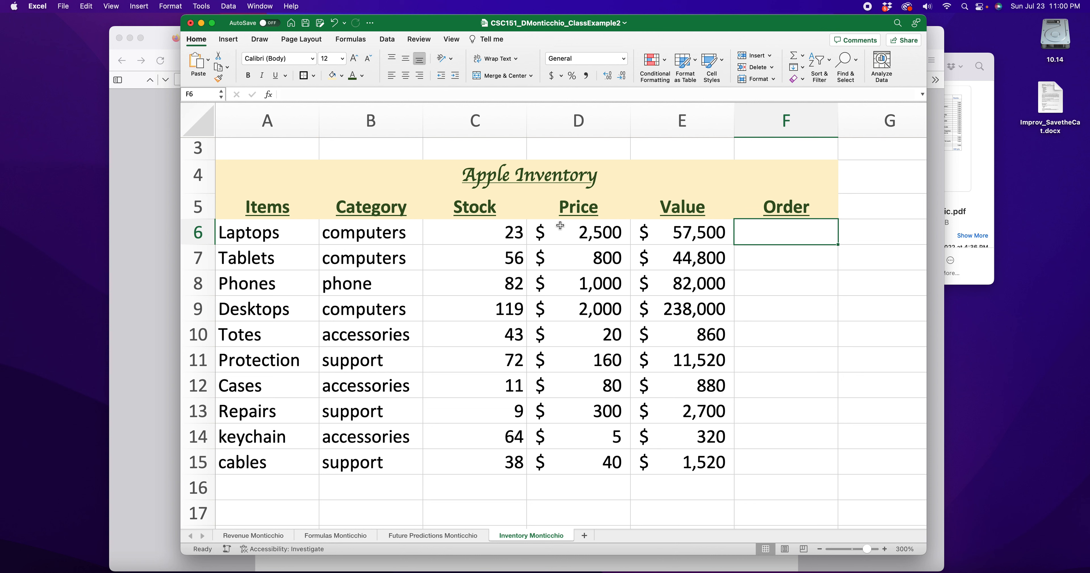
{"action": "double_click", "coordinate": [790, 237]}
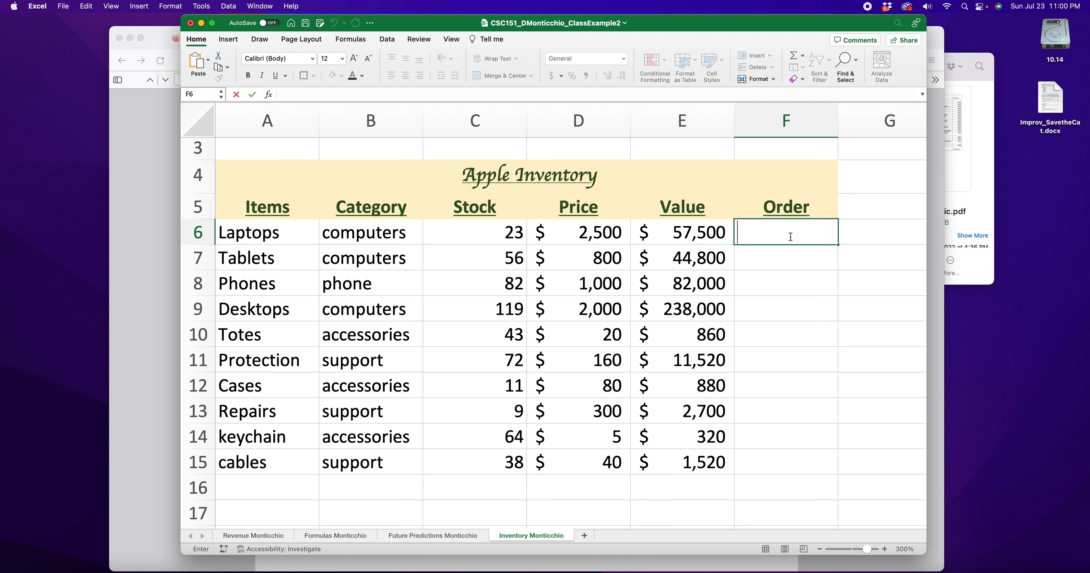
Type =IF(C6<50,"order","good") into F6, changing 'fine' to 'good'
{"action": "type", "text": "="}
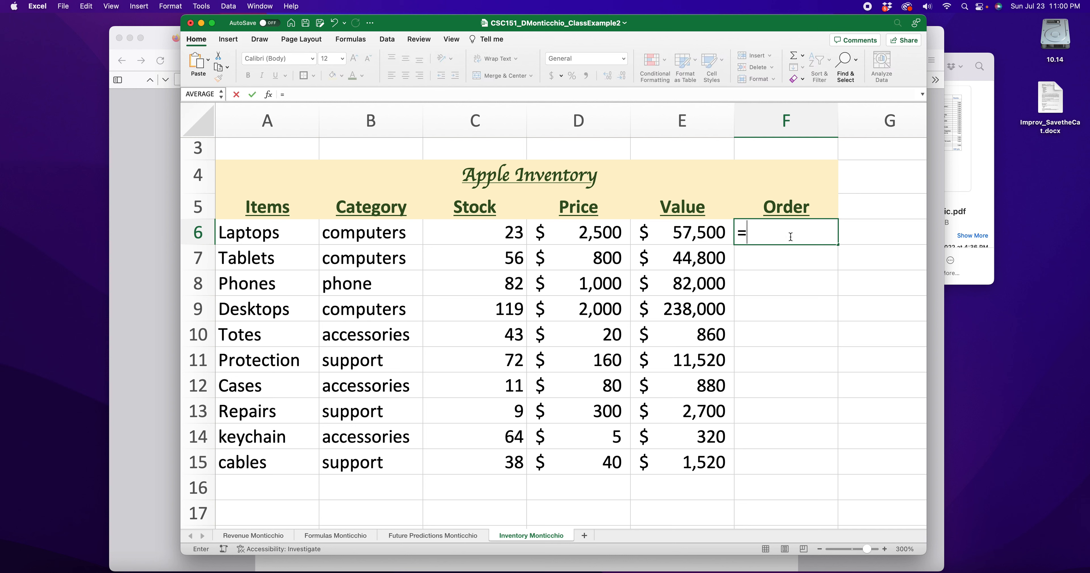
{"action": "type", "text": "if("}
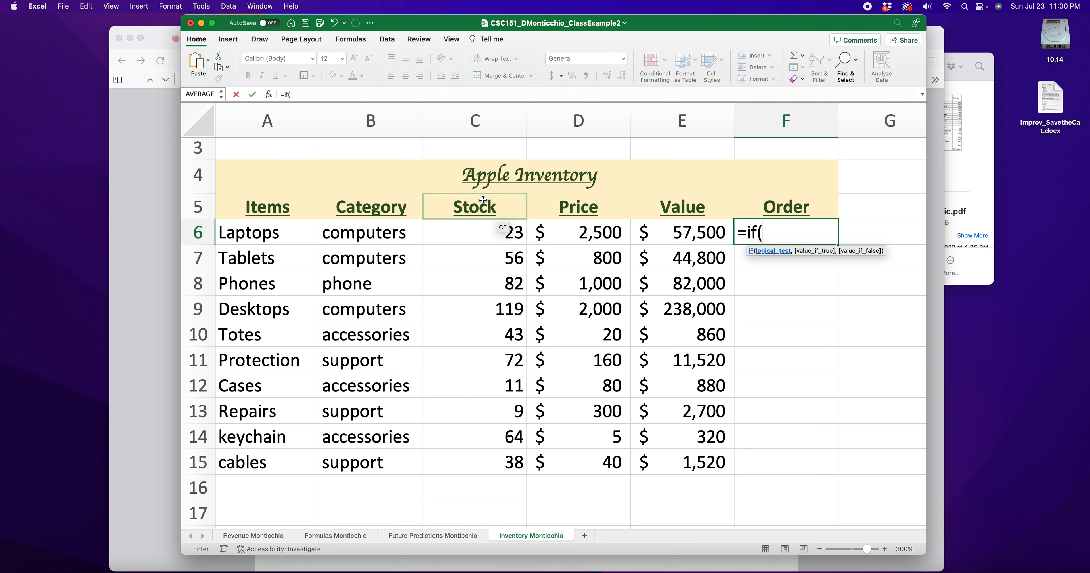
{"action": "left_click", "coordinate": [497, 232]}
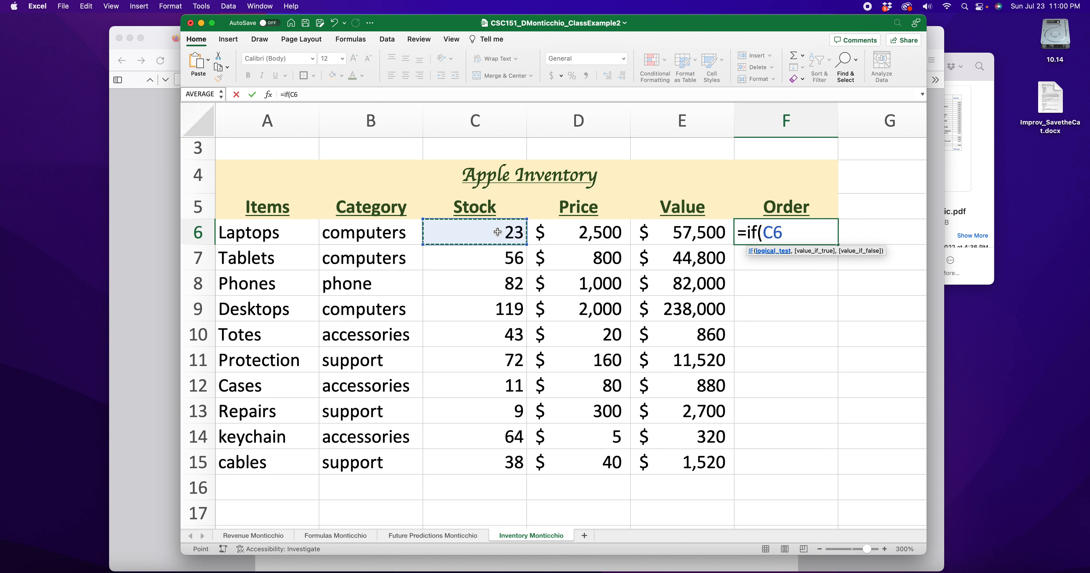
{"action": "type", "text": "<50,\"order"}
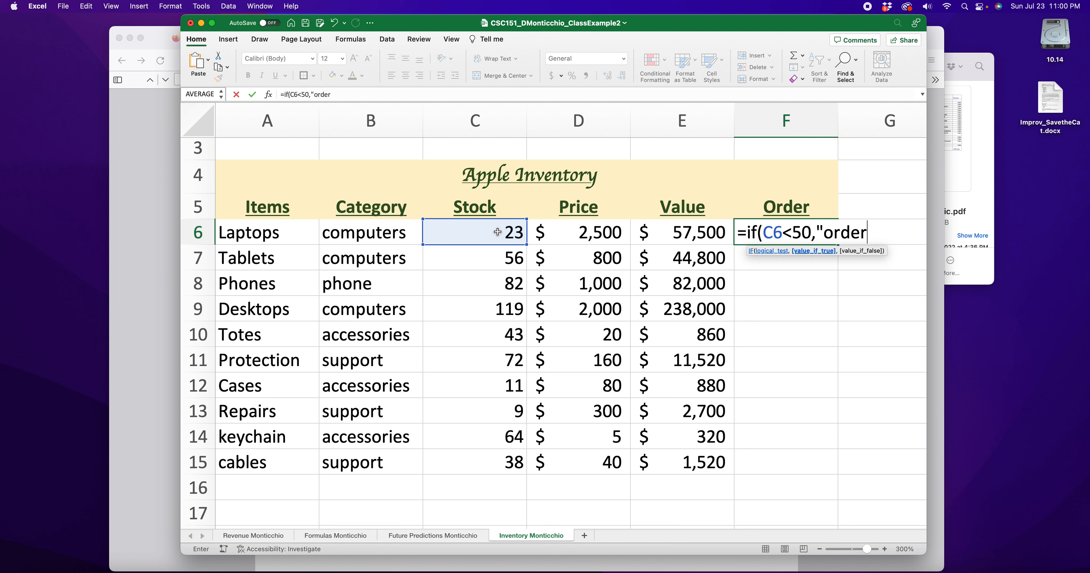
{"action": "type", "text": "\","}
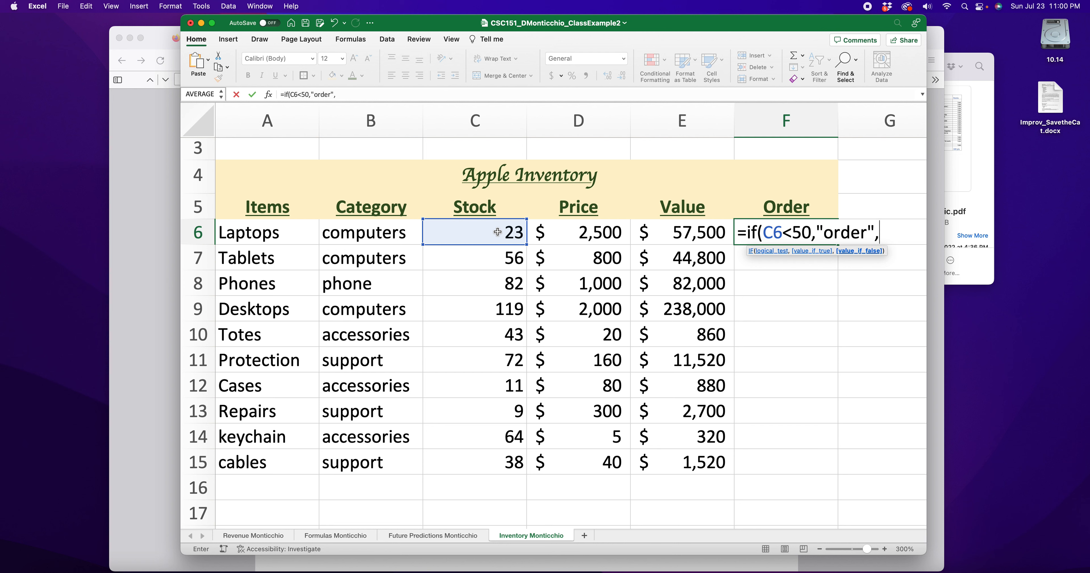
{"action": "type", "text": "\"good\""}
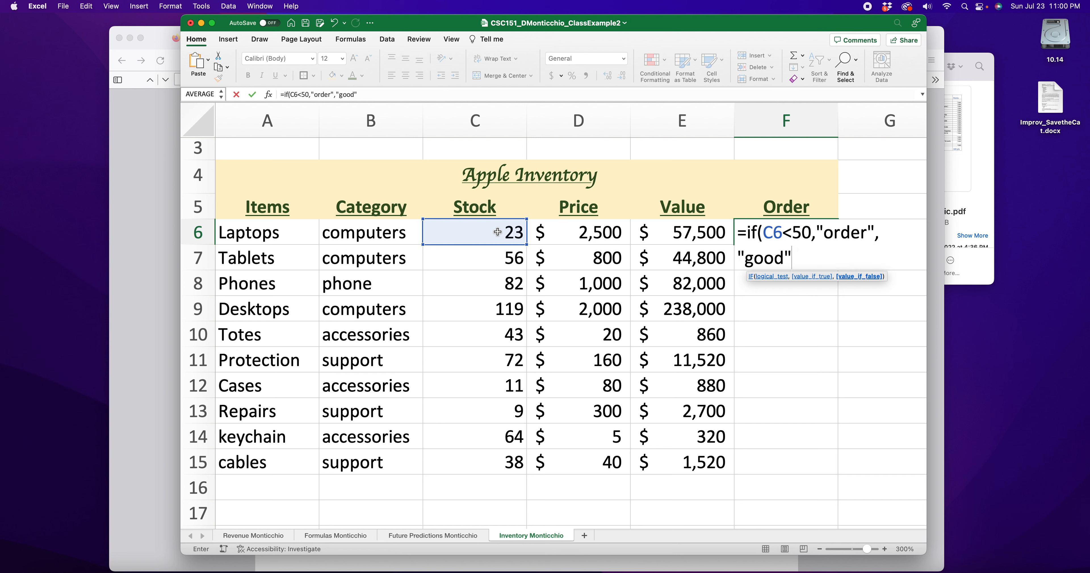
{"action": "type", "text": ")"}
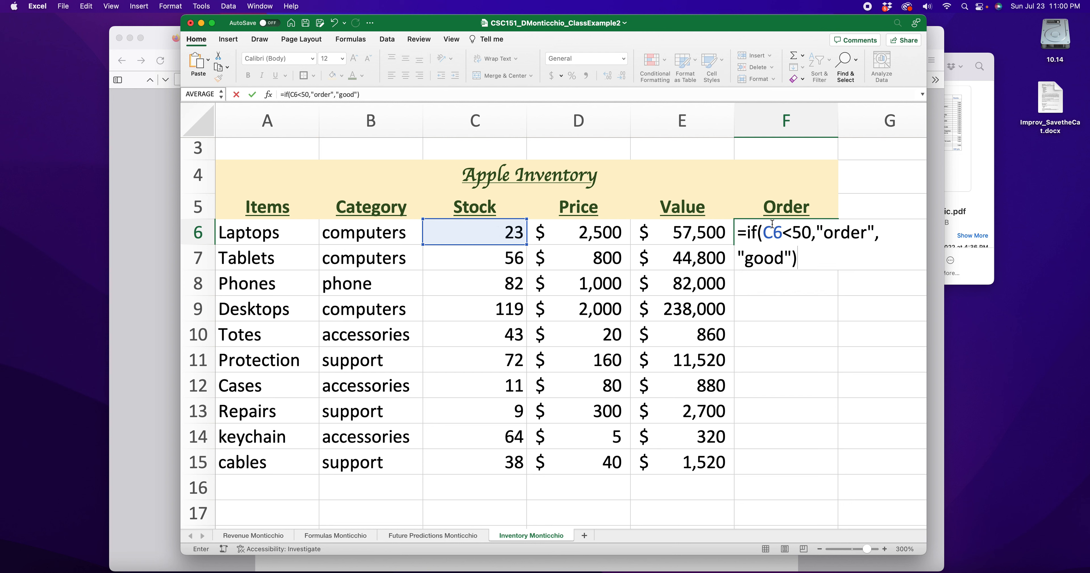
Walk through the IF formula's test and results, commit it, and begin editing C6
{"action": "left_click_drag", "start_coordinate": [805, 232], "coordinate": [763, 232]}
{"action": "left_click", "coordinate": [821, 231]}
{"action": "left_click", "coordinate": [821, 230]}
{"action": "left_click", "coordinate": [783, 258]}
{"action": "double_click", "coordinate": [783, 258]}
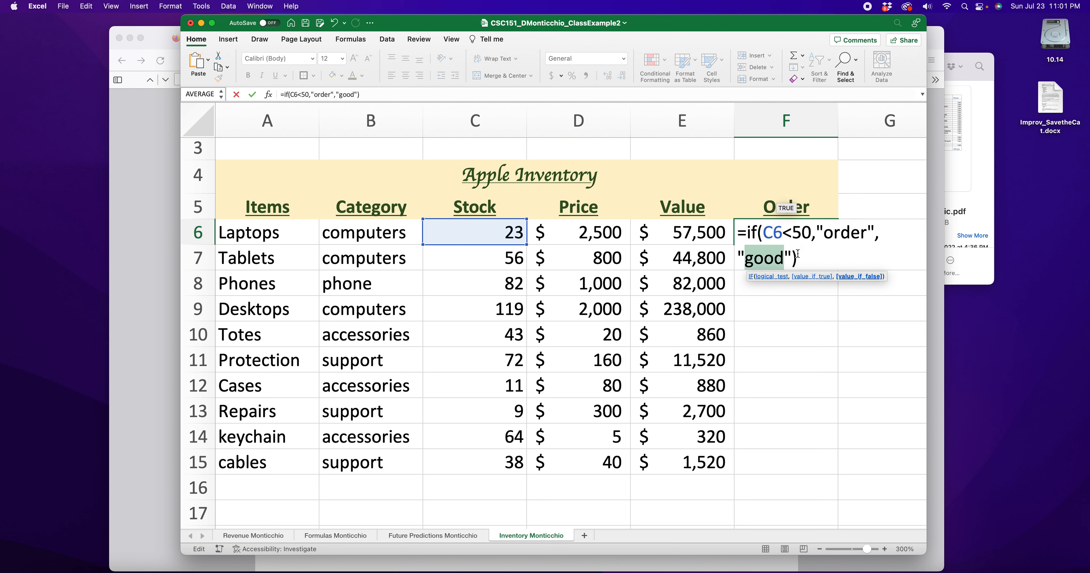
{"action": "left_click", "coordinate": [788, 255]}
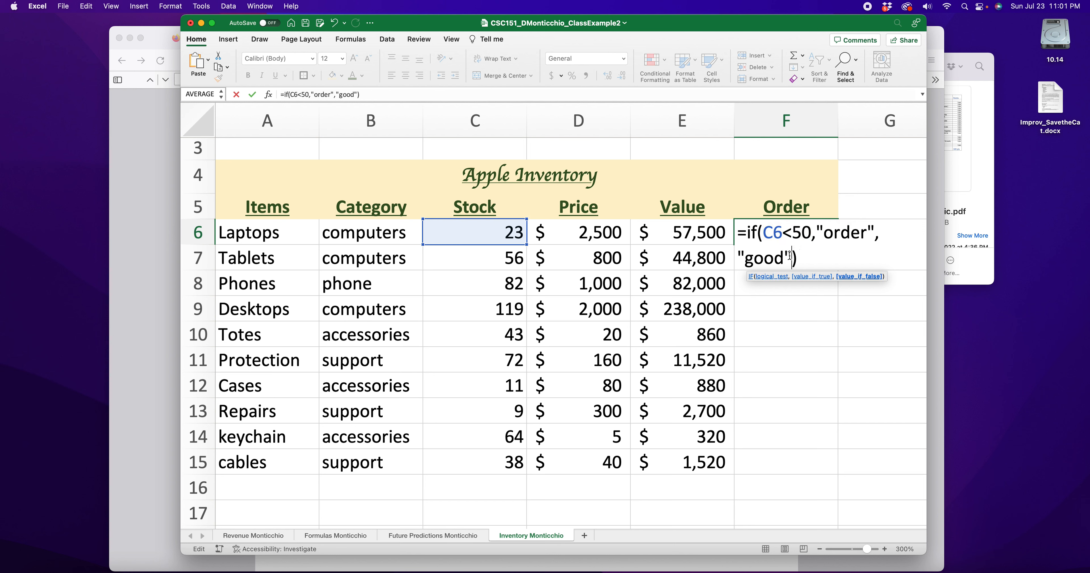
{"action": "key", "text": "Return"}
{"action": "left_click", "coordinate": [498, 234]}
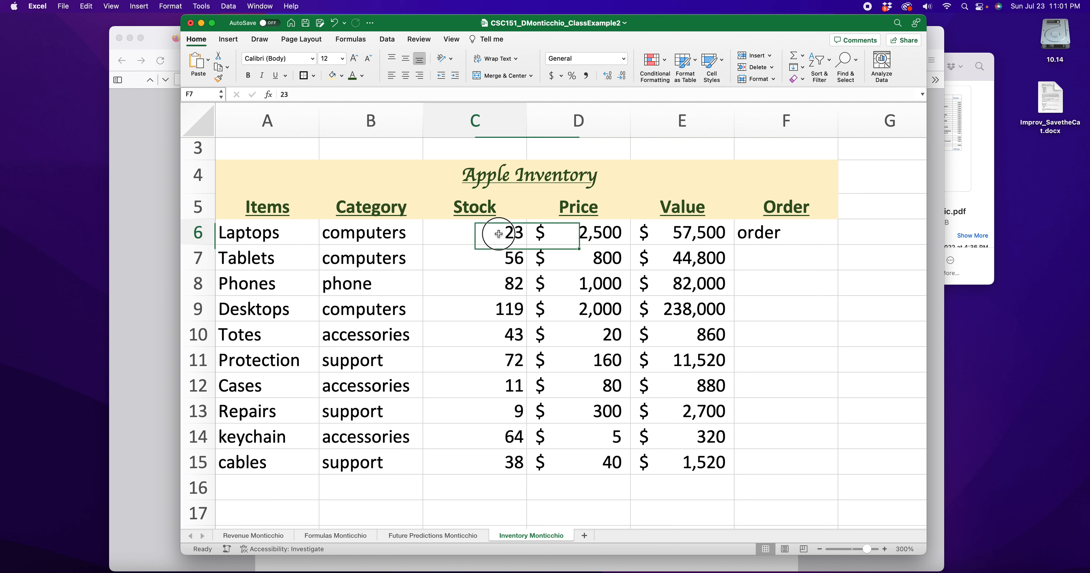
{"action": "double_click", "coordinate": [504, 233]}
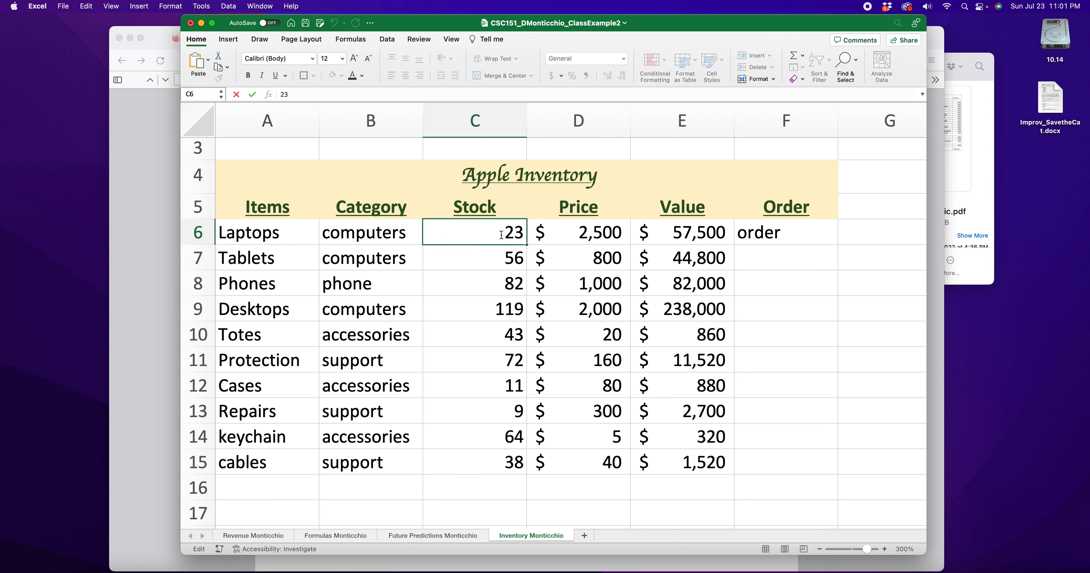
Test the IF formula by setting the Laptops stock to 123, then back to 23
{"action": "key", "text": "Return"}
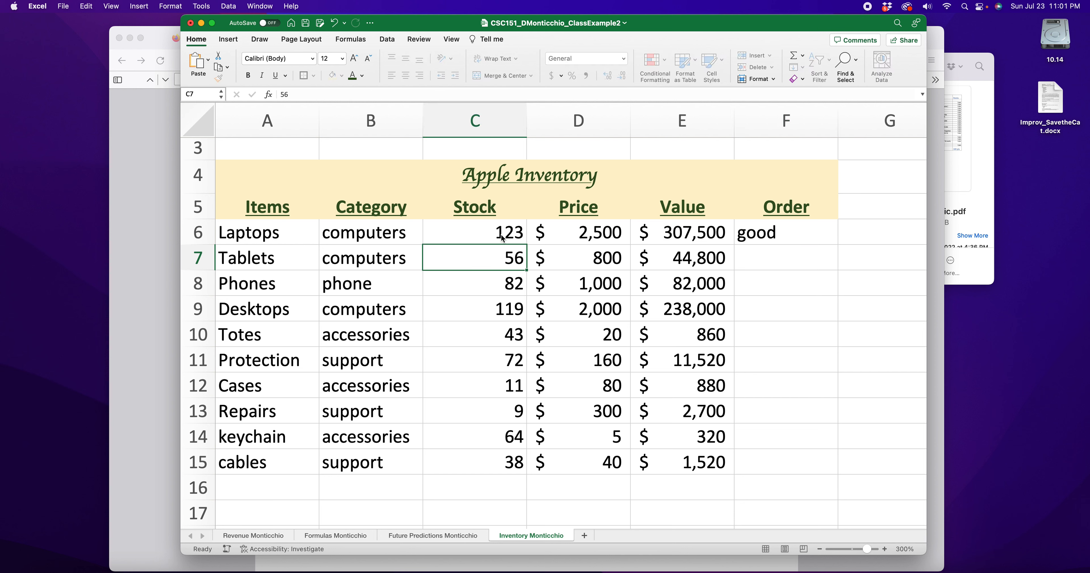
{"action": "left_click", "coordinate": [501, 230]}
{"action": "double_click", "coordinate": [439, 229]}
{"action": "key", "text": "BackSpace"}
{"action": "key", "text": "Return"}
Review the whole IF formula in F6 and recommit it unchanged
{"action": "left_click", "coordinate": [796, 236]}
{"action": "double_click", "coordinate": [797, 234]}
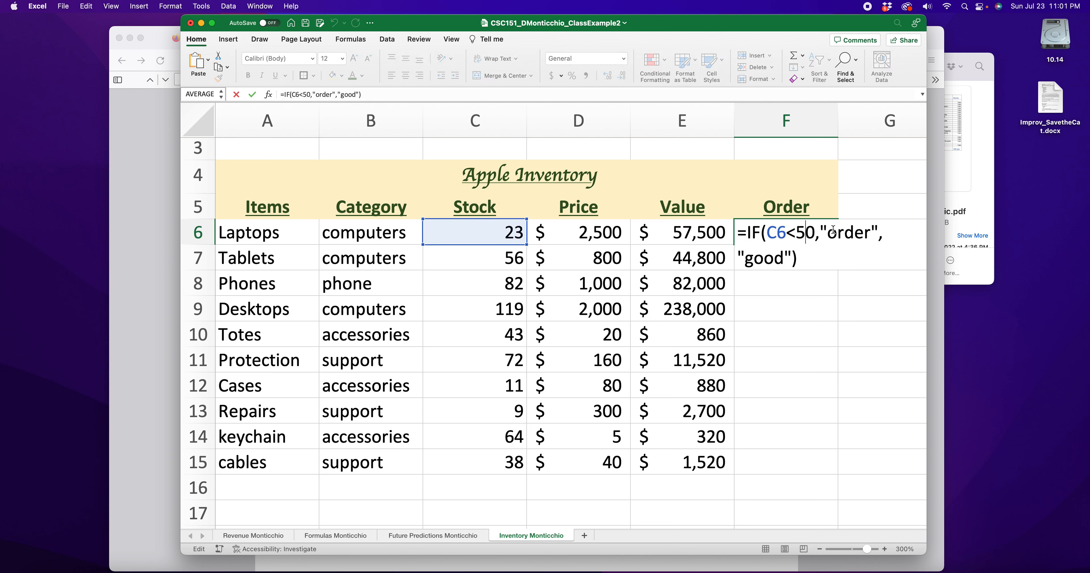
{"action": "left_click_drag", "start_coordinate": [738, 233], "coordinate": [797, 259]}
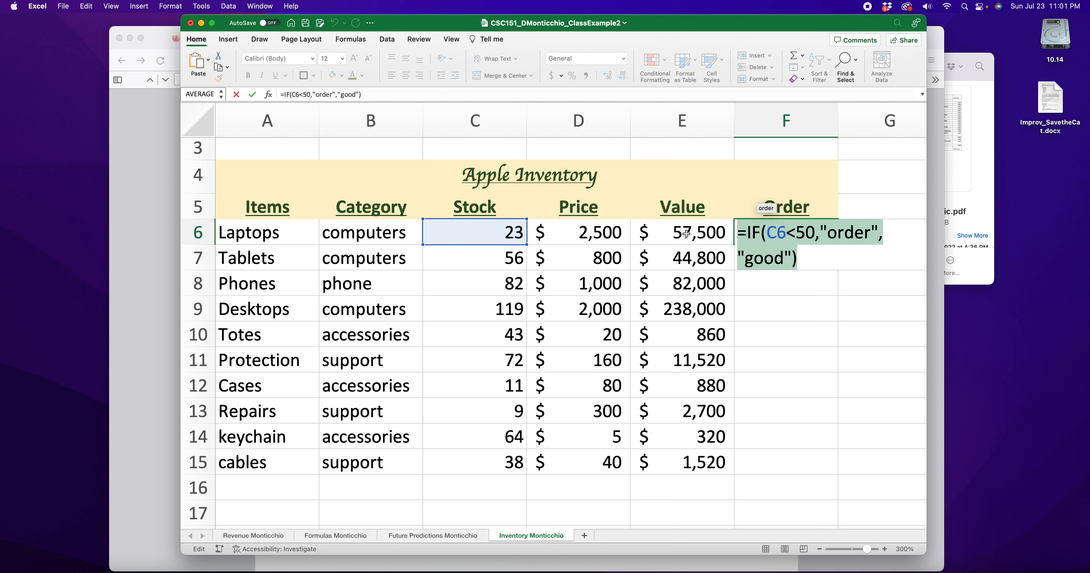
{"action": "left_click", "coordinate": [791, 233]}
{"action": "key", "text": "Return"}
{"action": "left_click", "coordinate": [720, 190]}
Copy the F6 IF formula into the Order cells F7 through F15
{"action": "left_click", "coordinate": [791, 235]}
{"action": "key", "text": "super+c"}
{"action": "left_click", "coordinate": [791, 266]}
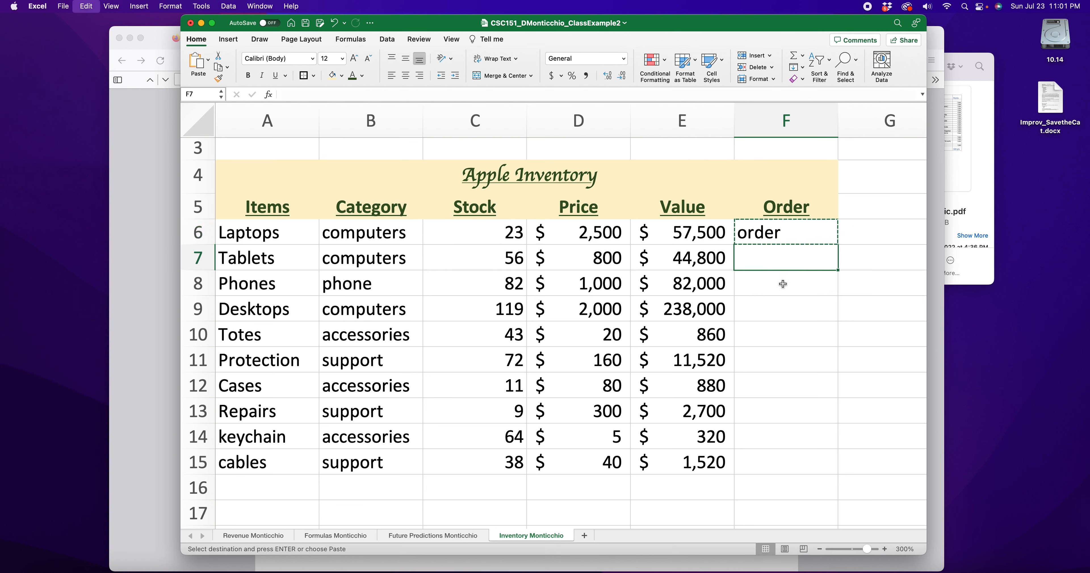
{"action": "key", "text": "super+v"}
{"action": "left_click", "coordinate": [783, 284]}
{"action": "key", "text": "super+v"}
{"action": "left_click", "coordinate": [772, 312]}
{"action": "key", "text": "super+v"}
{"action": "left_click", "coordinate": [775, 336]}
{"action": "key", "text": "super+v"}
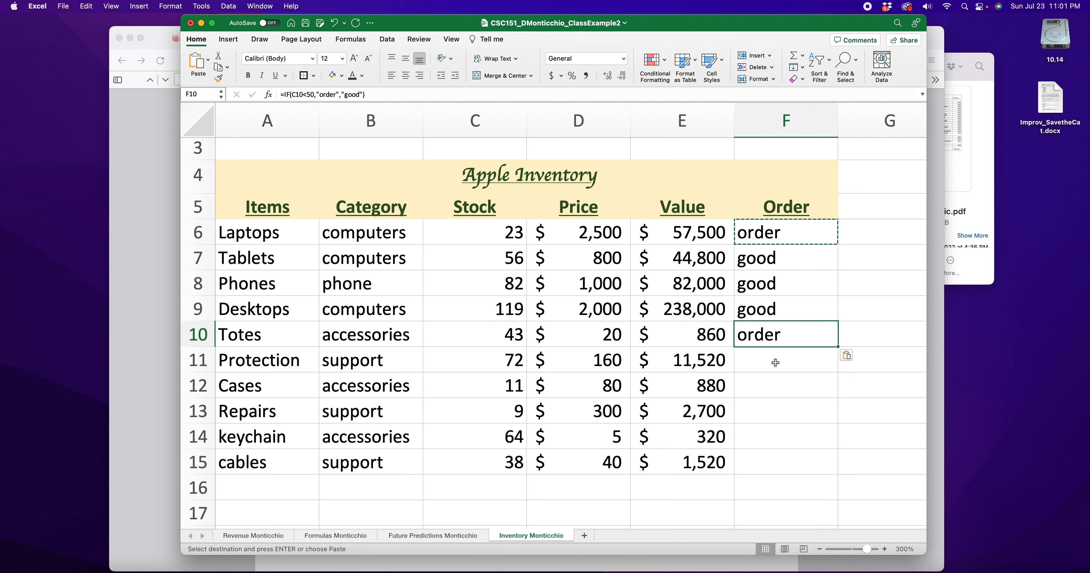
{"action": "left_click", "coordinate": [773, 362]}
{"action": "key", "text": "super+v"}
{"action": "left_click", "coordinate": [775, 386]}
{"action": "key", "text": "super+v"}
{"action": "left_click", "coordinate": [777, 410]}
{"action": "key", "text": "super+v"}
{"action": "left_click", "coordinate": [779, 437]}
{"action": "key", "text": "super+v"}
{"action": "left_click", "coordinate": [772, 462]}
{"action": "key", "text": "super+v"}
{"action": "left_click", "coordinate": [875, 392]}
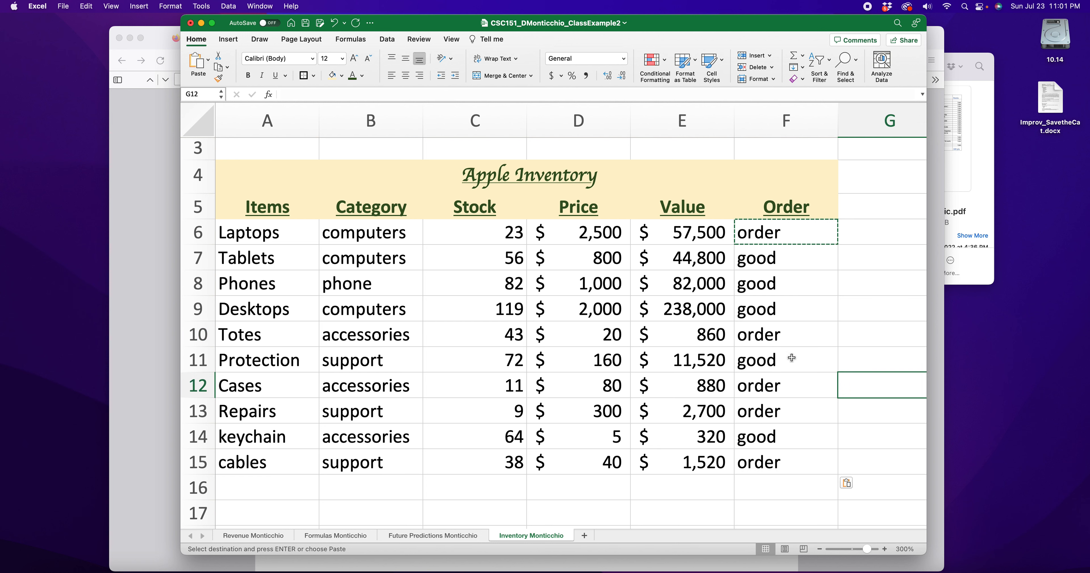
{"action": "left_click", "coordinate": [129, 282]}
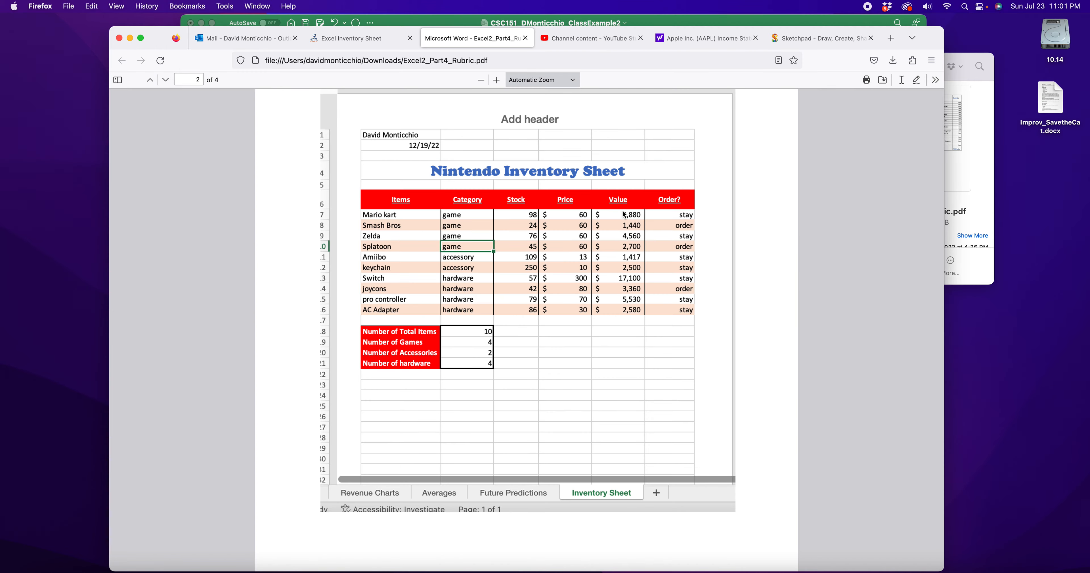
{"action": "left_click", "coordinate": [833, 21]}
{"action": "left_click", "coordinate": [782, 281]}
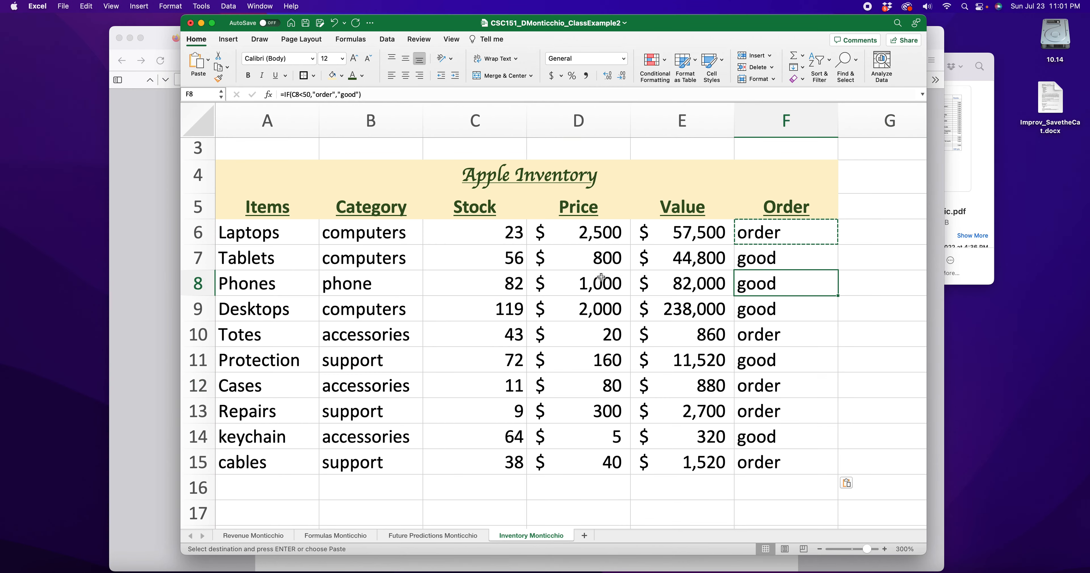
{"action": "left_click", "coordinate": [146, 272]}
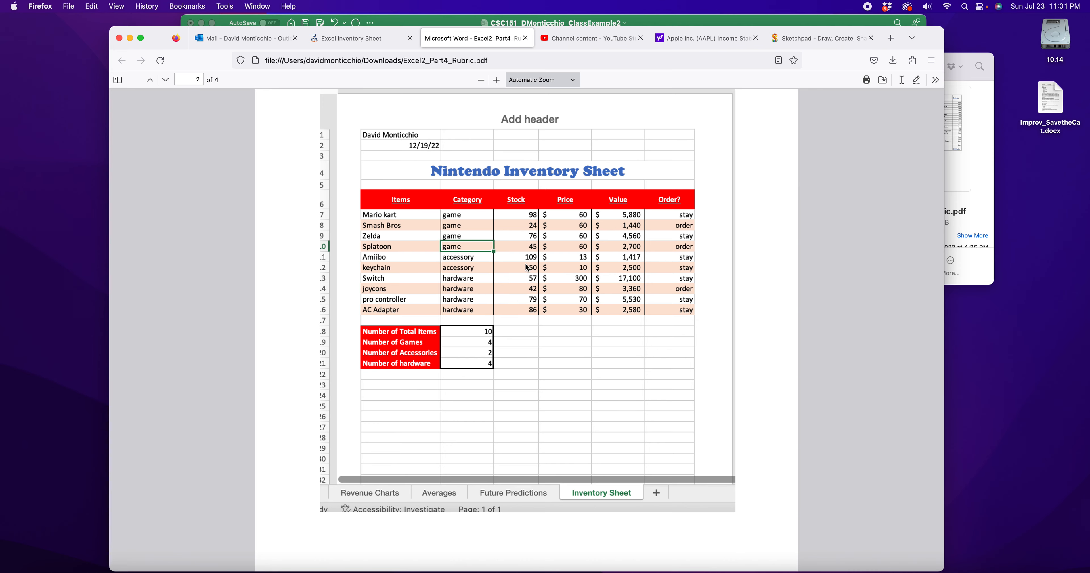
{"action": "left_click", "coordinate": [784, 23]}
{"action": "left_click", "coordinate": [850, 308]}
{"action": "left_click_drag", "start_coordinate": [271, 279], "coordinate": [673, 292]}
{"action": "left_click_drag", "start_coordinate": [285, 314], "coordinate": [677, 311]}
{"action": "left_click", "coordinate": [465, 359]}
{"action": "left_click", "coordinate": [843, 358]}
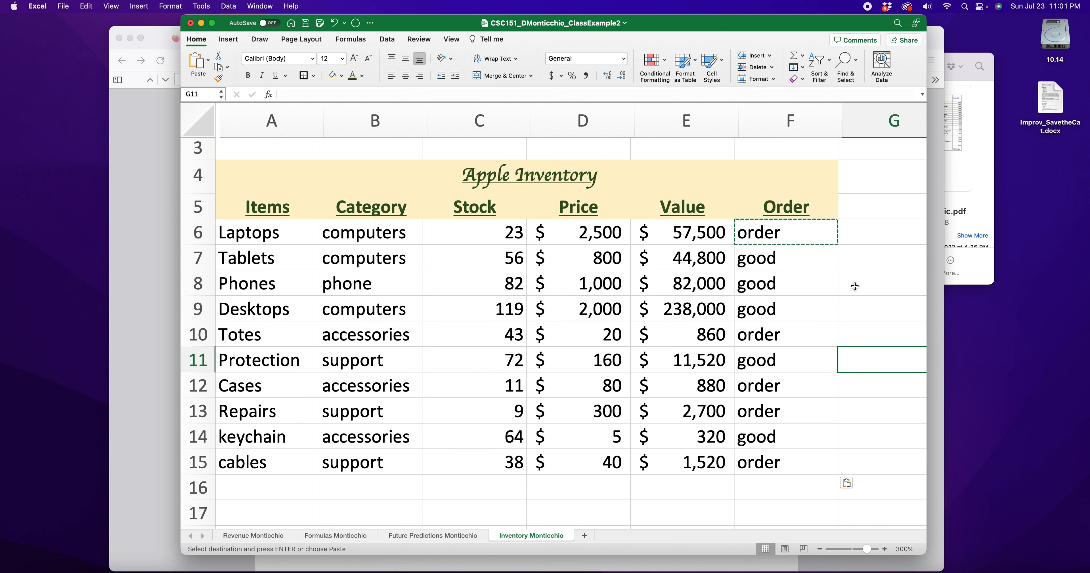
Fill rows A7:F7, A9:F9, A11:F11, A13:F13 and A15:F15 light green
{"action": "left_click_drag", "start_coordinate": [810, 264], "coordinate": [279, 260]}
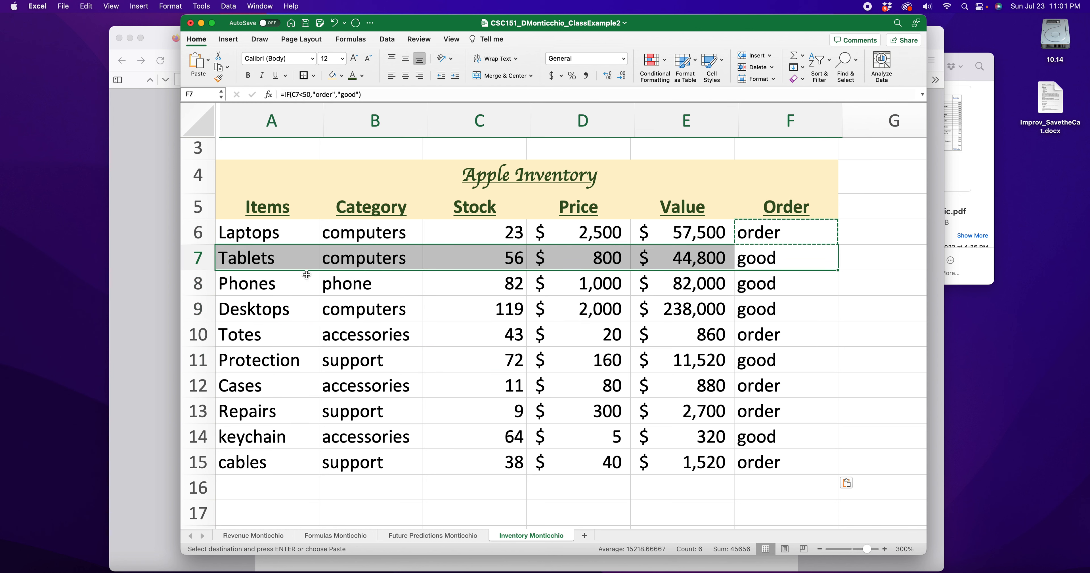
{"action": "left_click", "coordinate": [341, 75]}
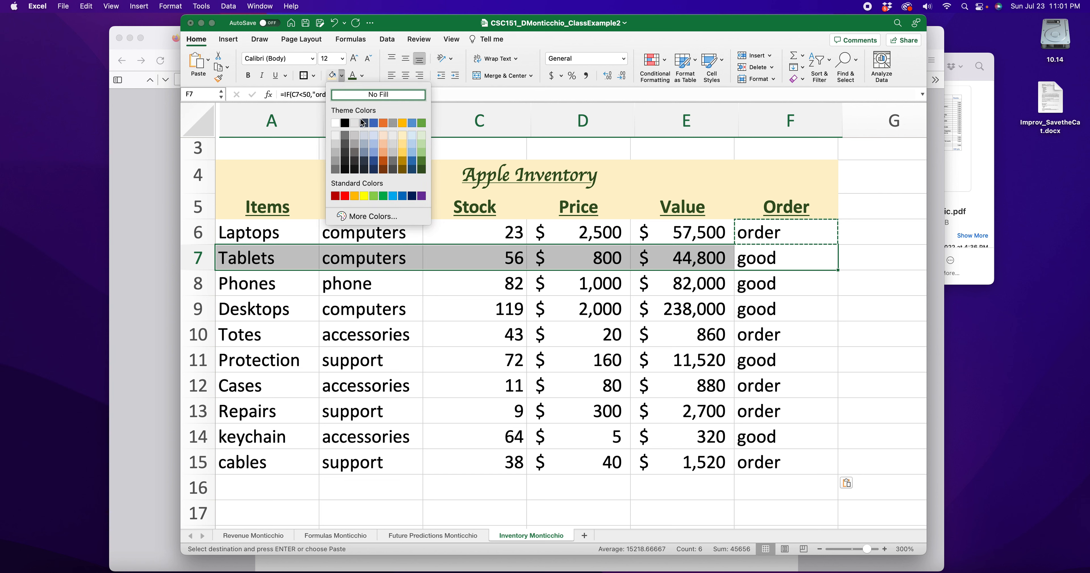
{"action": "left_click", "coordinate": [422, 135]}
{"action": "left_click_drag", "start_coordinate": [306, 309], "coordinate": [757, 311]}
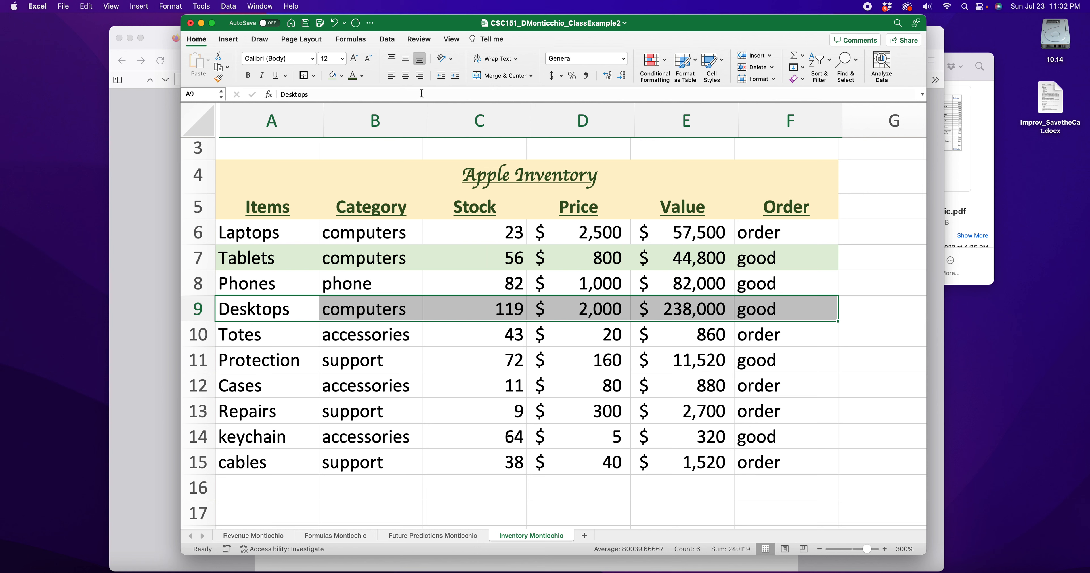
{"action": "left_click", "coordinate": [332, 76]}
{"action": "left_click_drag", "start_coordinate": [241, 361], "coordinate": [753, 360]}
{"action": "left_click", "coordinate": [332, 75]}
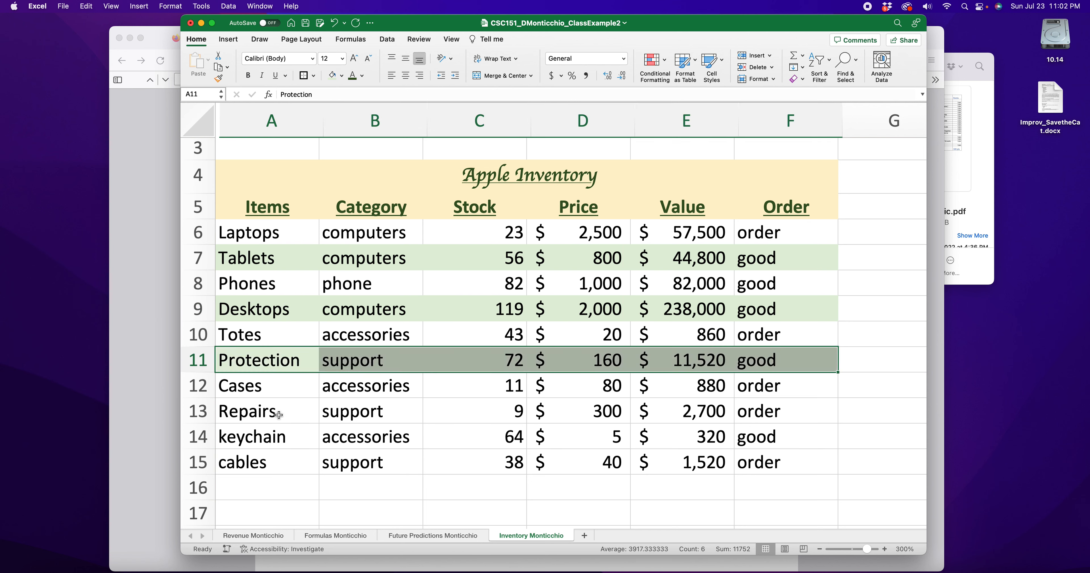
{"action": "left_click_drag", "start_coordinate": [270, 412], "coordinate": [800, 408]}
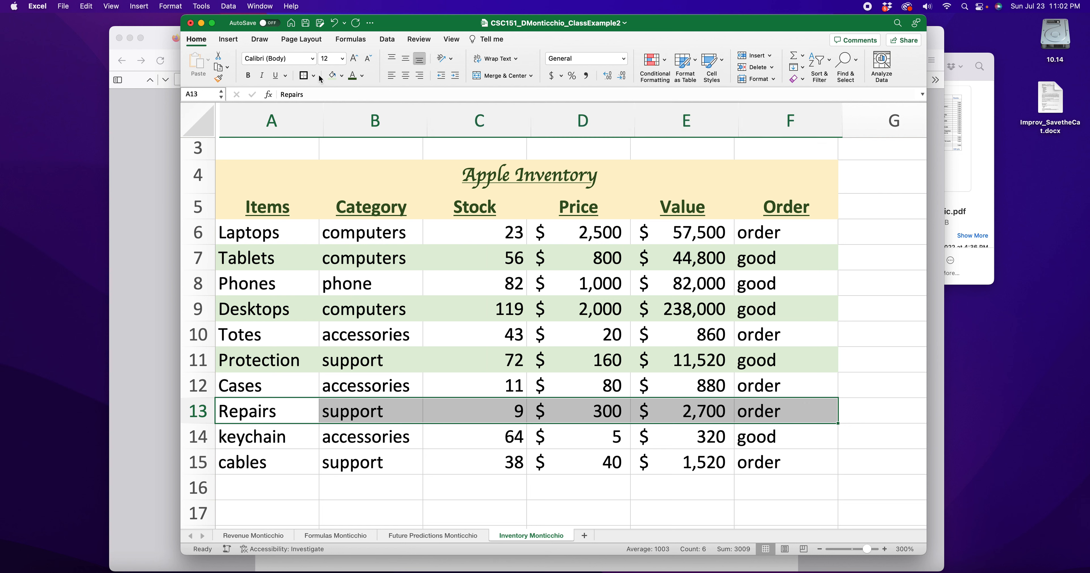
{"action": "left_click", "coordinate": [332, 75]}
{"action": "left_click_drag", "start_coordinate": [264, 461], "coordinate": [757, 463]}
{"action": "left_click", "coordinate": [332, 76]}
{"action": "left_click", "coordinate": [889, 332]}
Select the Value and Order columns E6:F15 and zoom the sheet out
{"action": "left_click_drag", "start_coordinate": [781, 240], "coordinate": [688, 465]}
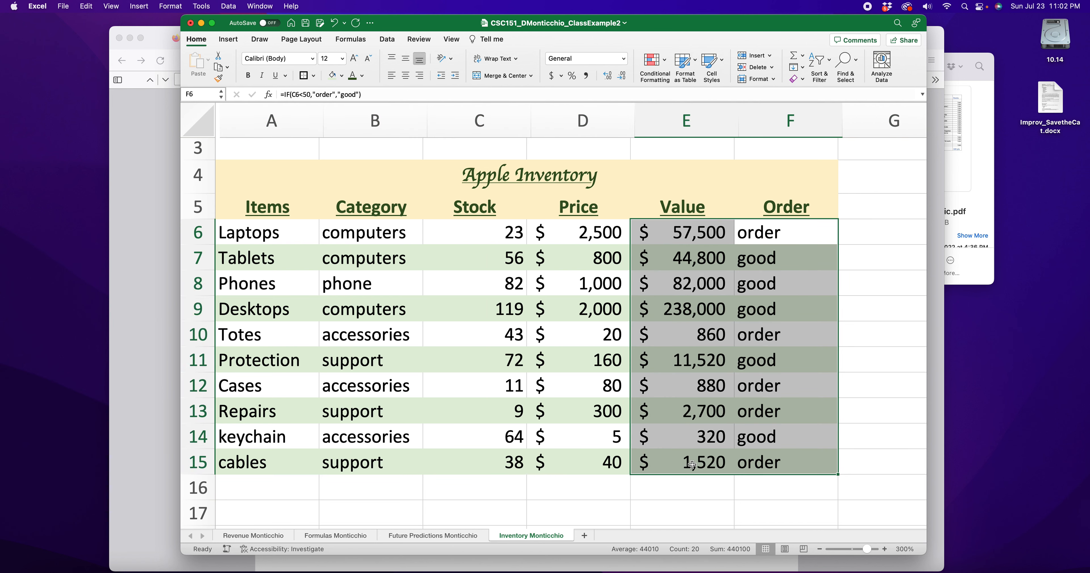
{"action": "left_click", "coordinate": [819, 549]}
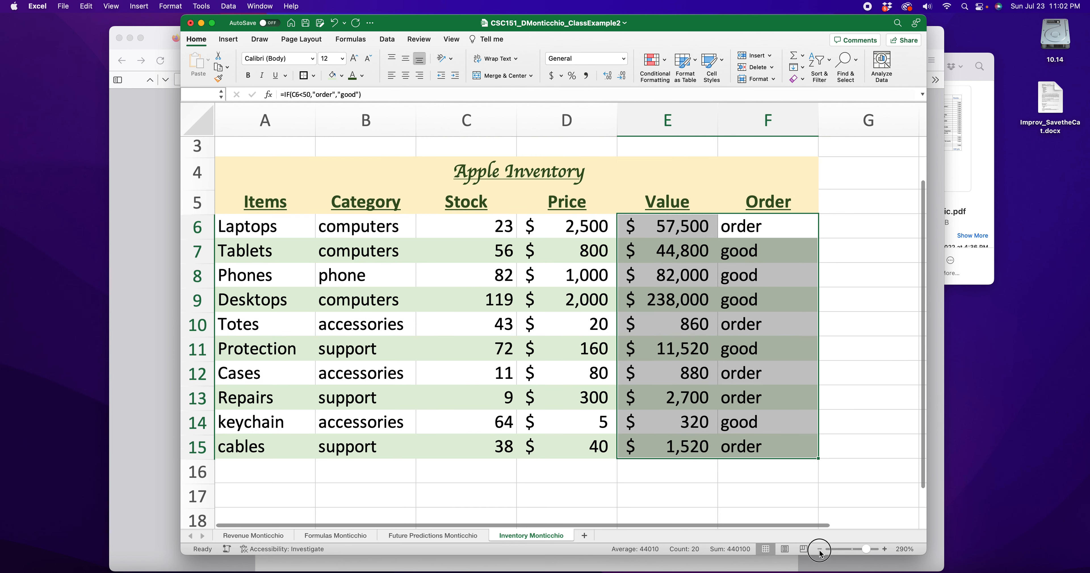
{"action": "left_click", "coordinate": [819, 549]}
{"action": "left_click", "coordinate": [819, 549]}
{"action": "left_click", "coordinate": [820, 549]}
{"action": "left_click", "coordinate": [819, 549]}
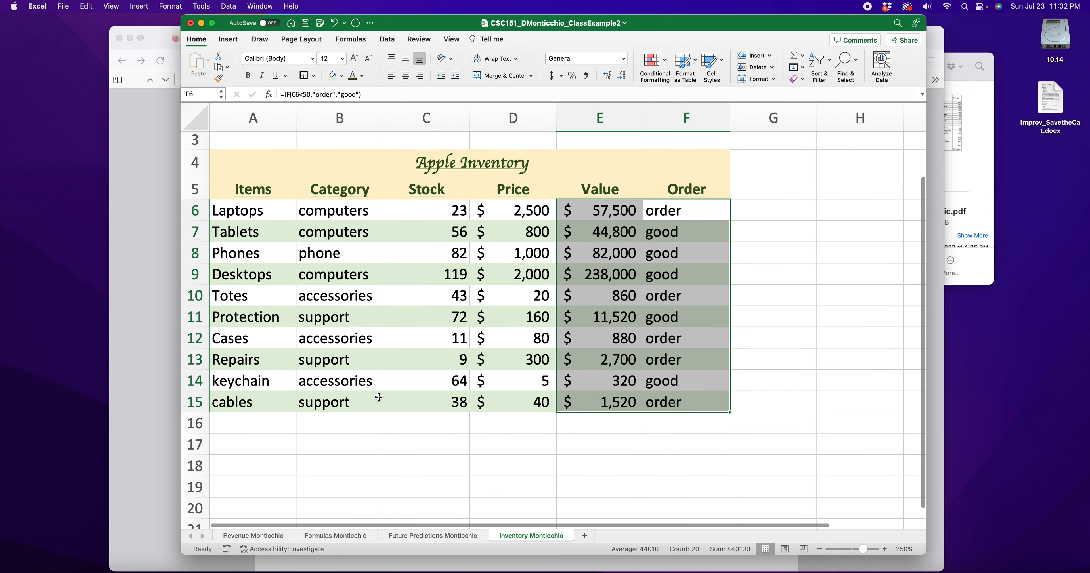
Check the rubric PDF's example Nintendo Inventory Sheet, then return to the Excel workbook
{"action": "left_click", "coordinate": [158, 339]}
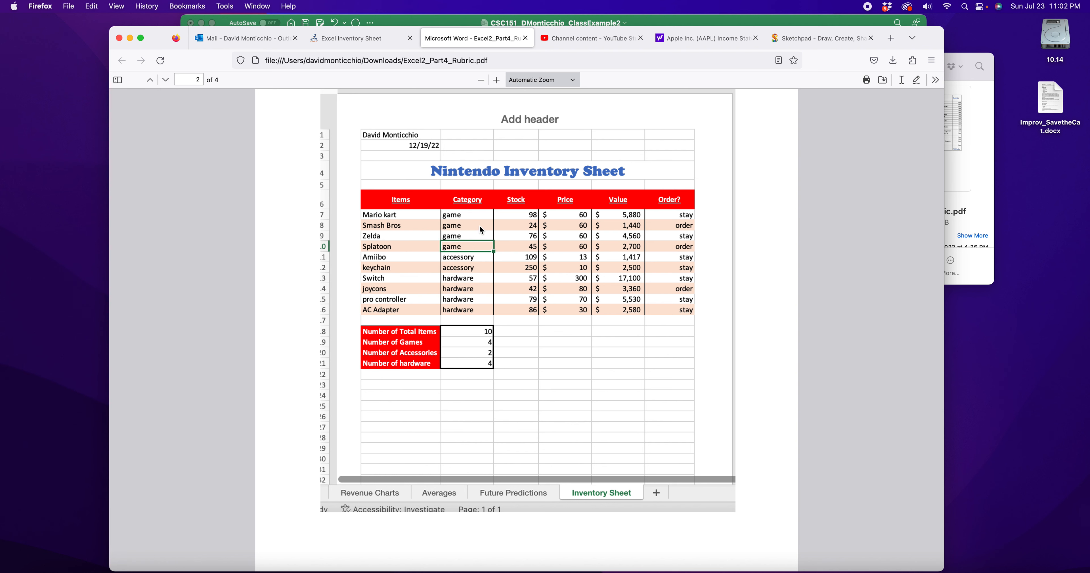
{"action": "scroll", "coordinate": [463, 286], "scroll_direction": "up", "scroll_amount": 1}
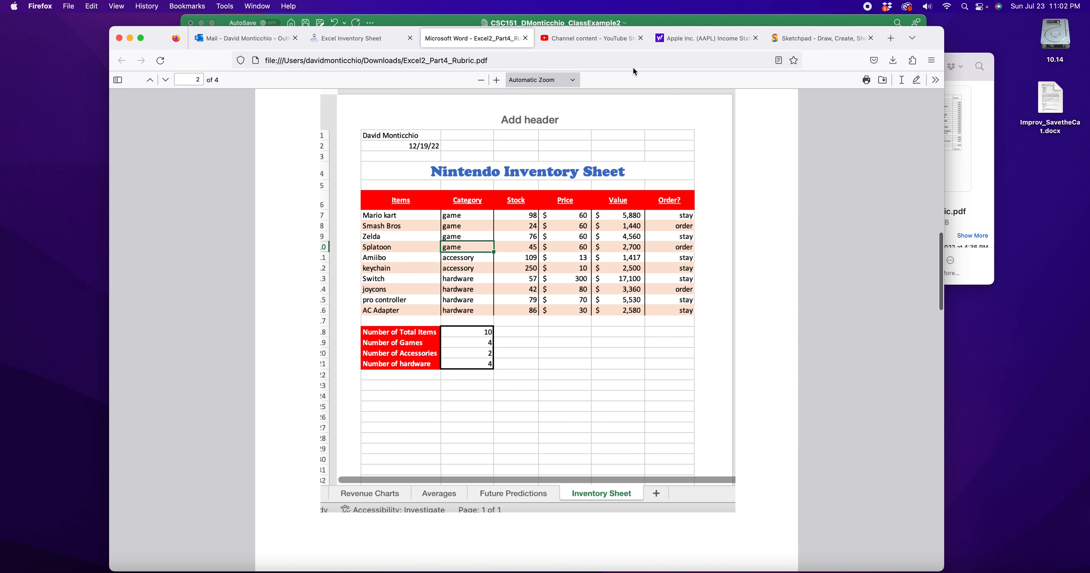
{"action": "left_click", "coordinate": [716, 21]}
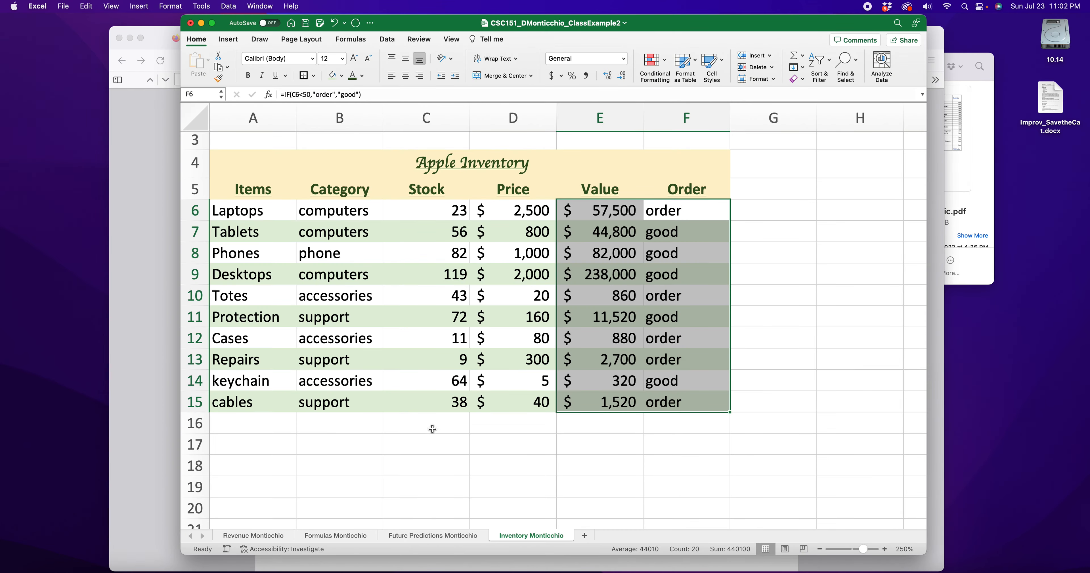
Enter Total Items:, Computer:, Phone:, Accessory:, Support: in A17:A21, then select B17:B21
{"action": "left_click", "coordinate": [387, 442]}
{"action": "scroll", "coordinate": [316, 452], "scroll_direction": "down", "scroll_amount": 2}
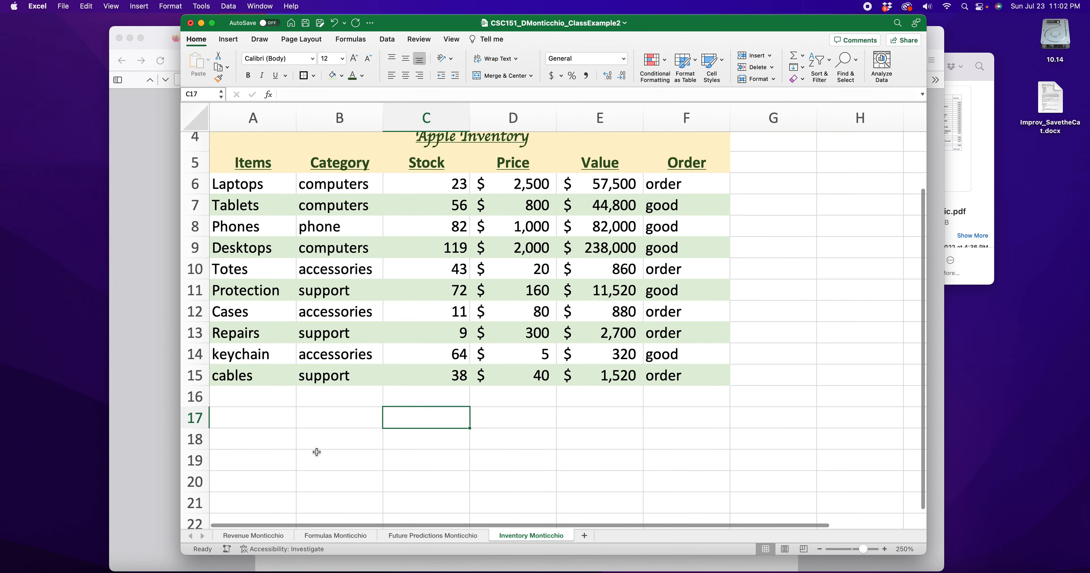
{"action": "left_click", "coordinate": [252, 423]}
{"action": "type", "text": "T"}
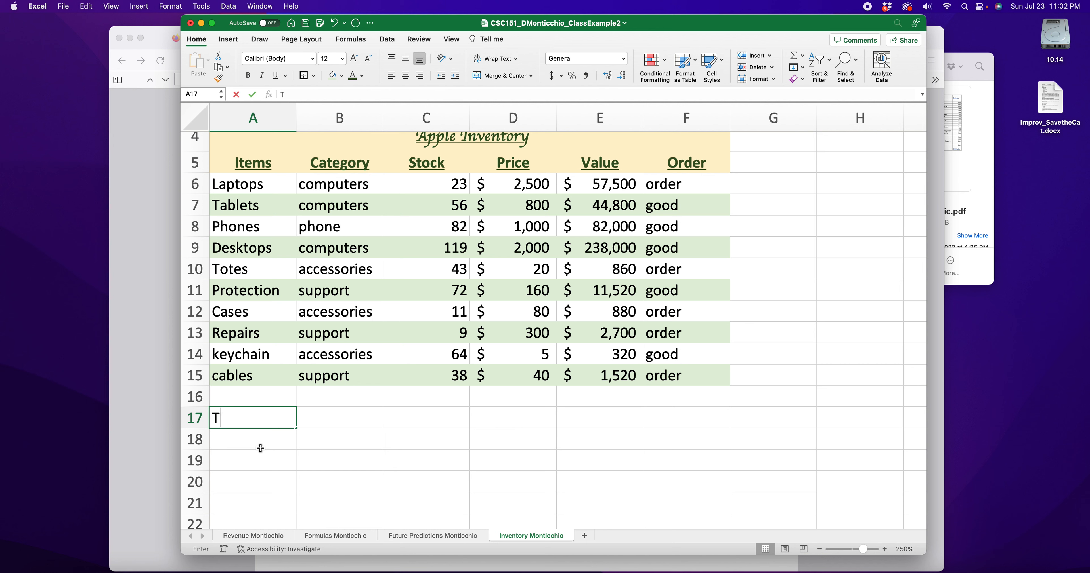
{"action": "type", "text": "otal Items:"}
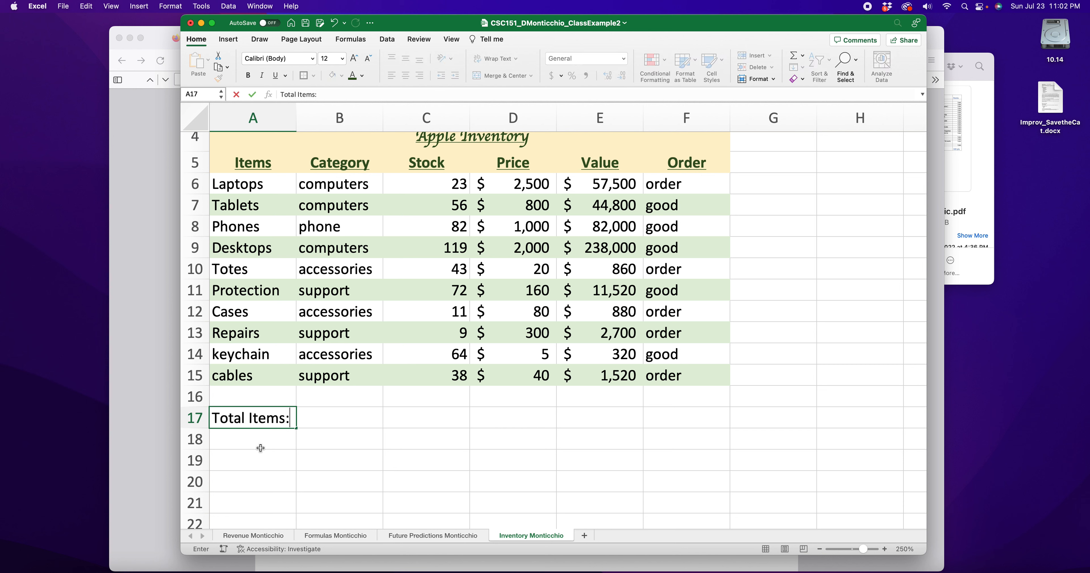
{"action": "key", "text": "Return"}
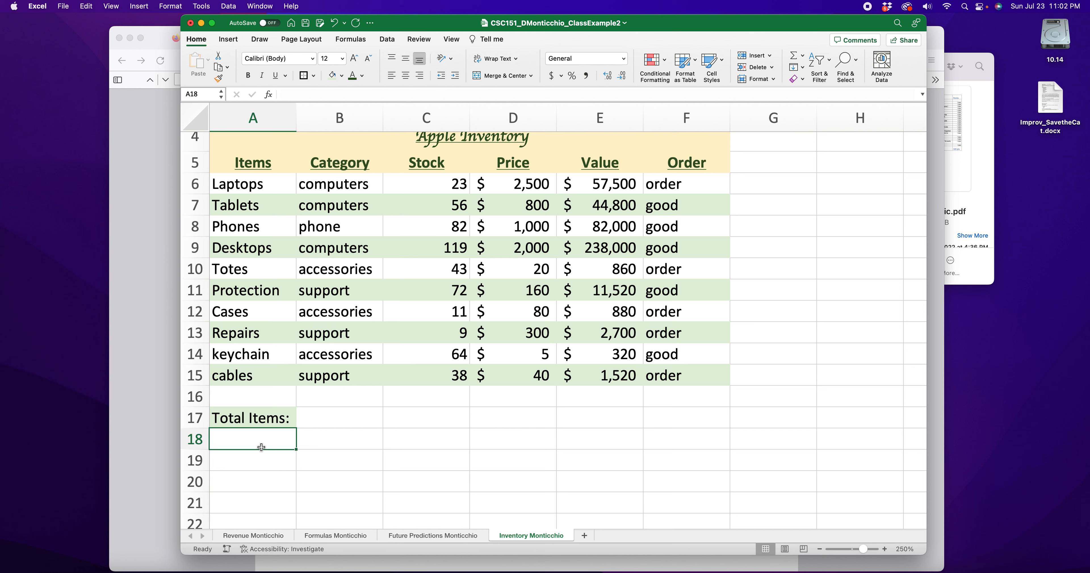
{"action": "type", "text": "Com"}
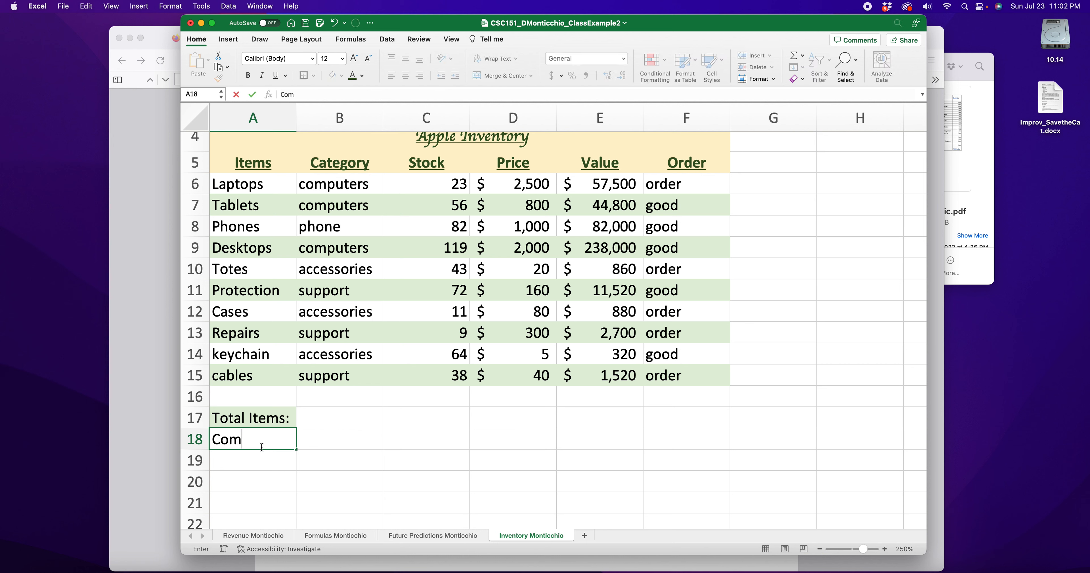
{"action": "type", "text": "puter:"}
{"action": "key", "text": "Return"}
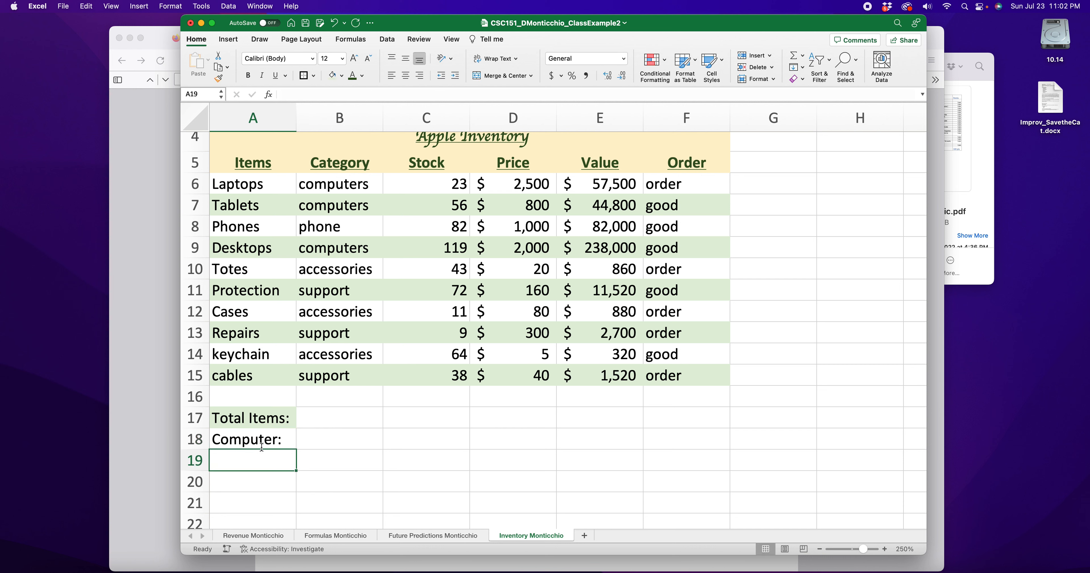
{"action": "type", "text": "Phone:"}
{"action": "key", "text": "Return"}
{"action": "type", "text": "Acces"}
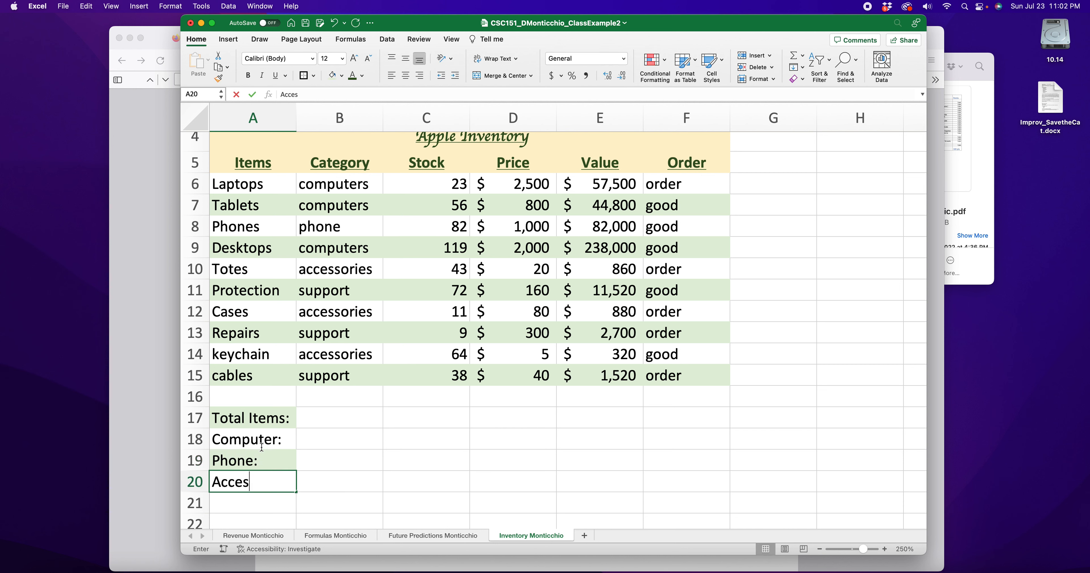
{"action": "type", "text": "sory:"}
{"action": "key", "text": "Return"}
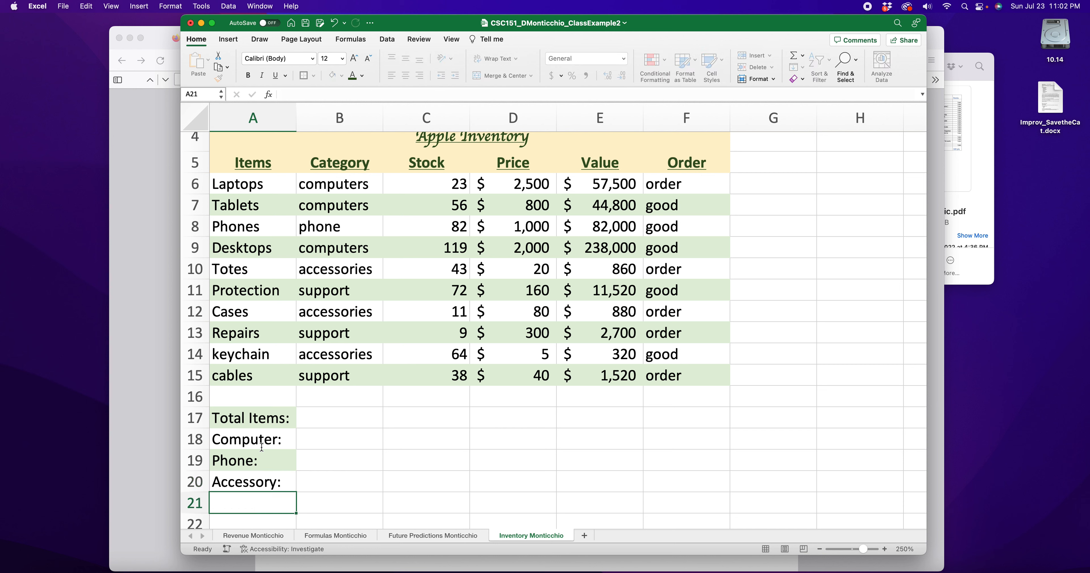
{"action": "type", "text": "Support:"}
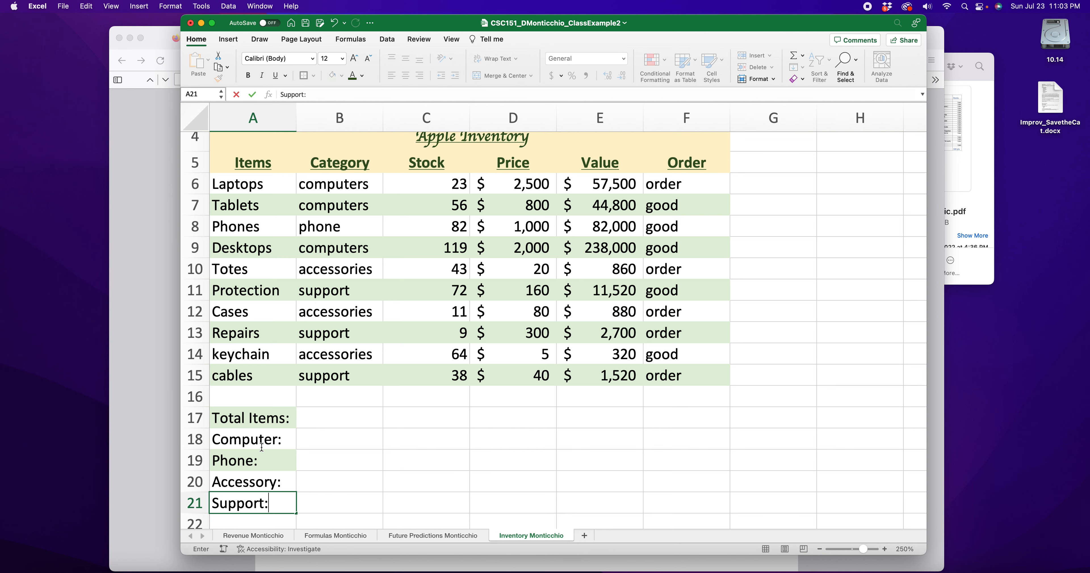
{"action": "key", "text": "Return"}
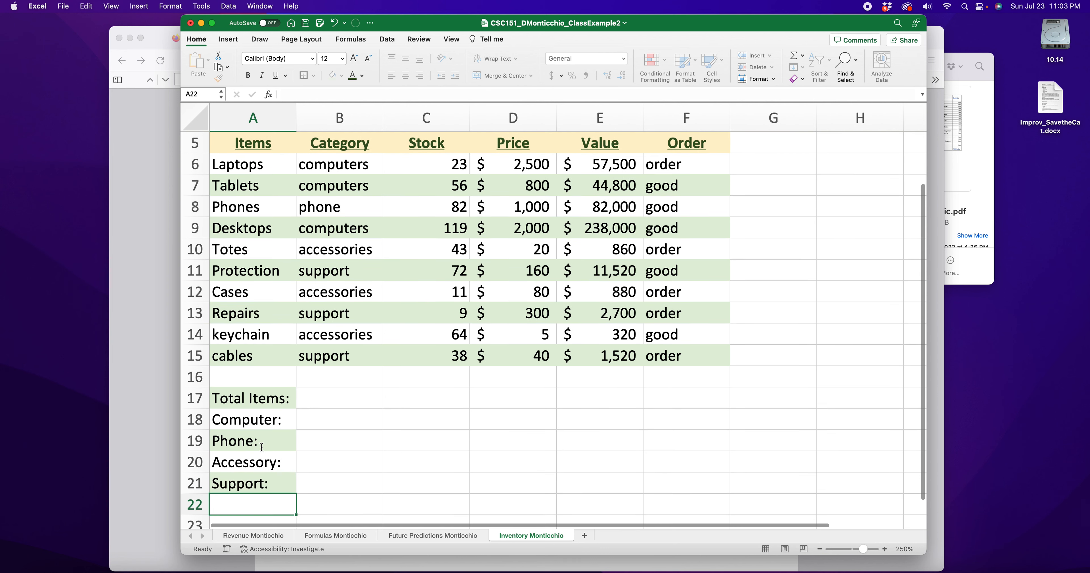
{"action": "left_click_drag", "start_coordinate": [261, 423], "coordinate": [286, 467]}
{"action": "left_click_drag", "start_coordinate": [341, 396], "coordinate": [343, 484]}
Apply an Outside Border to the result cells B17:B21
{"action": "left_click", "coordinate": [309, 78]}
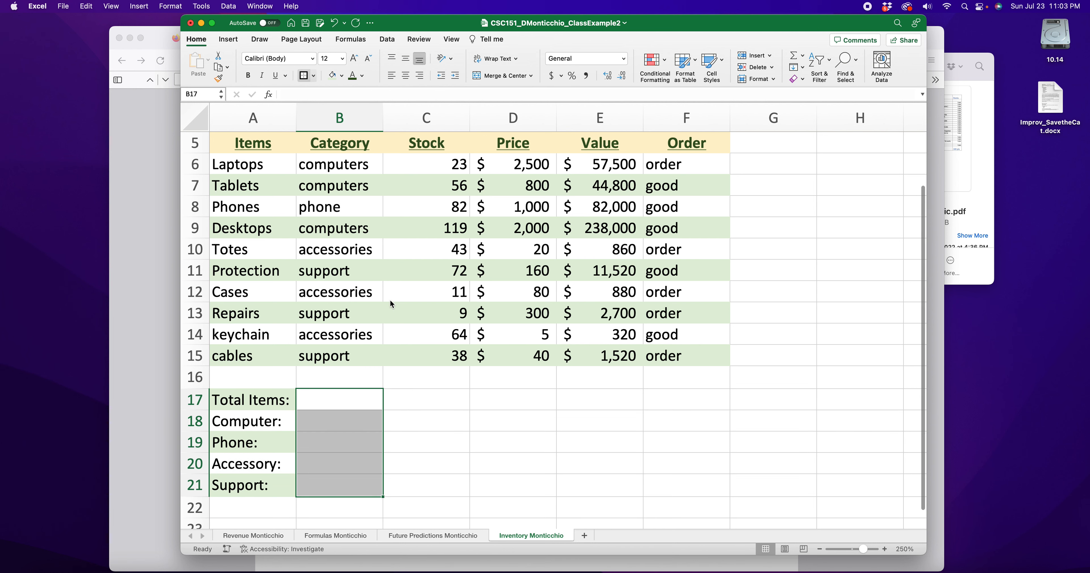
{"action": "left_click", "coordinate": [444, 467]}
{"action": "scroll", "coordinate": [364, 461], "scroll_direction": "up", "scroll_amount": 1}
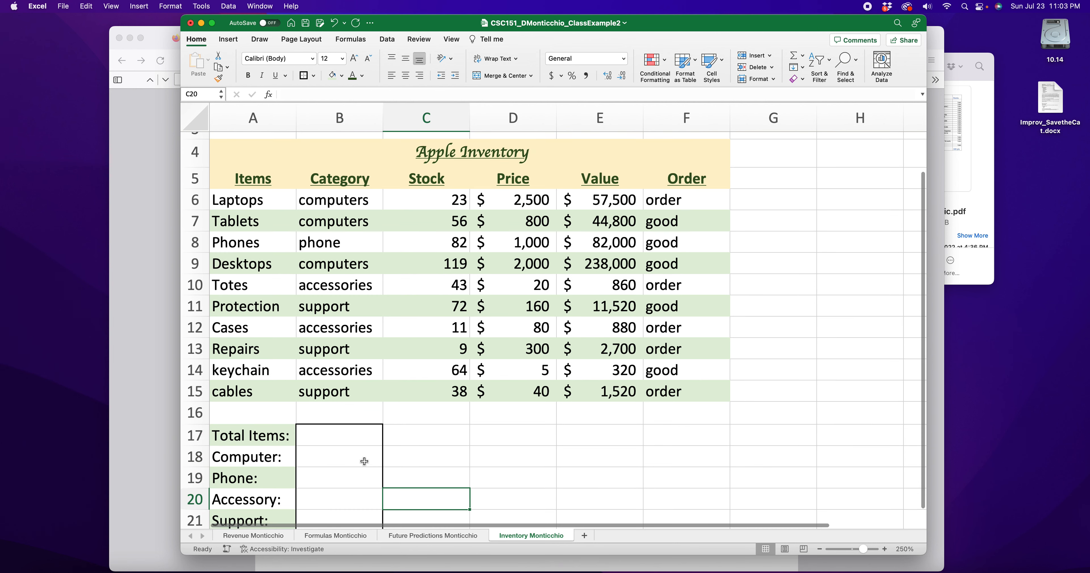
{"action": "left_click", "coordinate": [330, 427]}
{"action": "scroll", "coordinate": [347, 434], "scroll_direction": "down", "scroll_amount": 1}
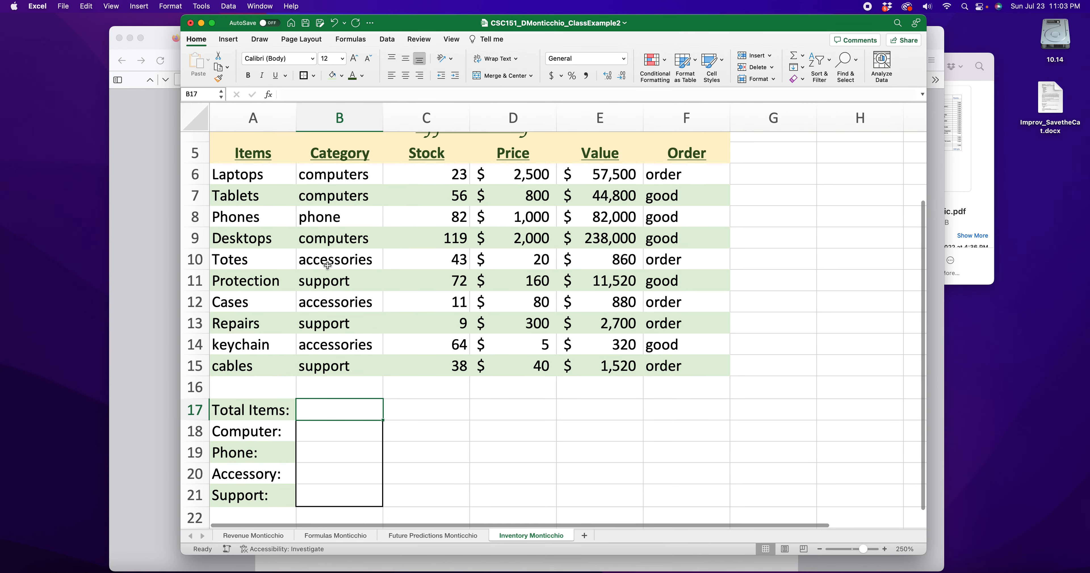
Step through the Category entries down to support in B15, then begin editing B17
{"action": "left_click", "coordinate": [329, 175]}
{"action": "left_click", "coordinate": [332, 195]}
{"action": "left_click", "coordinate": [334, 217]}
{"action": "left_click", "coordinate": [336, 237]}
{"action": "left_click", "coordinate": [337, 254]}
{"action": "left_click", "coordinate": [339, 281]}
{"action": "left_click", "coordinate": [340, 302]}
{"action": "left_click", "coordinate": [343, 323]}
{"action": "left_click", "coordinate": [345, 344]}
{"action": "left_click", "coordinate": [348, 367]}
{"action": "double_click", "coordinate": [331, 409]}
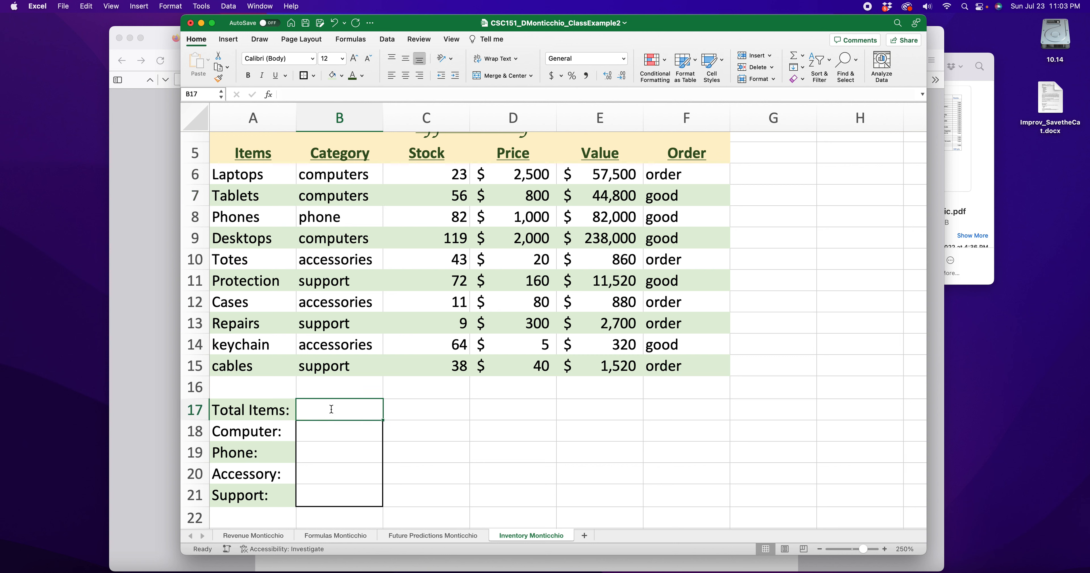
Enter =COUNT(B6:B15) in B17, which returns 0 for the text Category entries
{"action": "type", "text": "=count"}
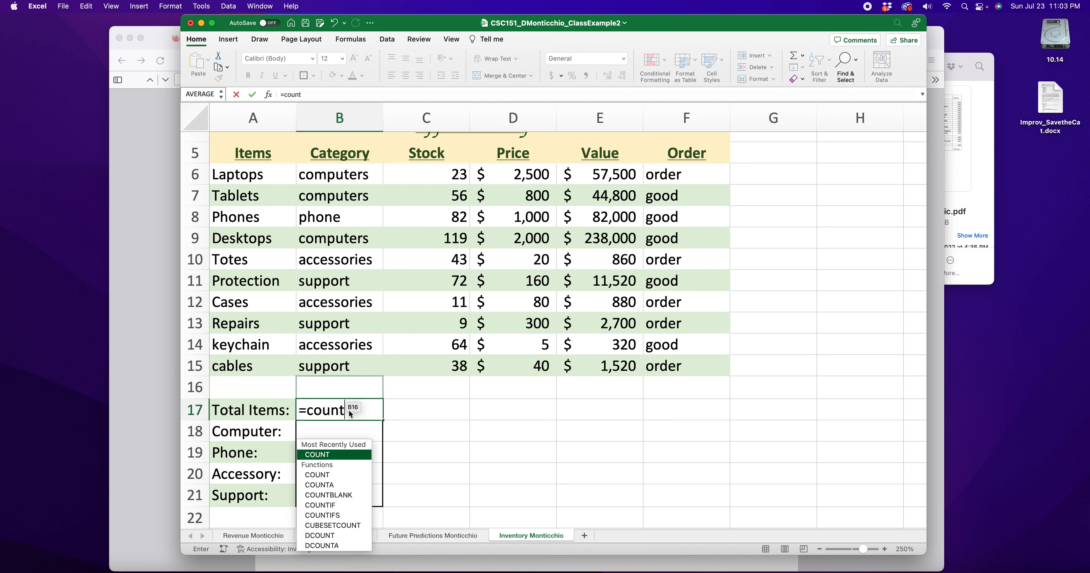
{"action": "type", "text": "("}
{"action": "left_click_drag", "start_coordinate": [340, 177], "coordinate": [353, 369]}
{"action": "key", "text": "Return"}
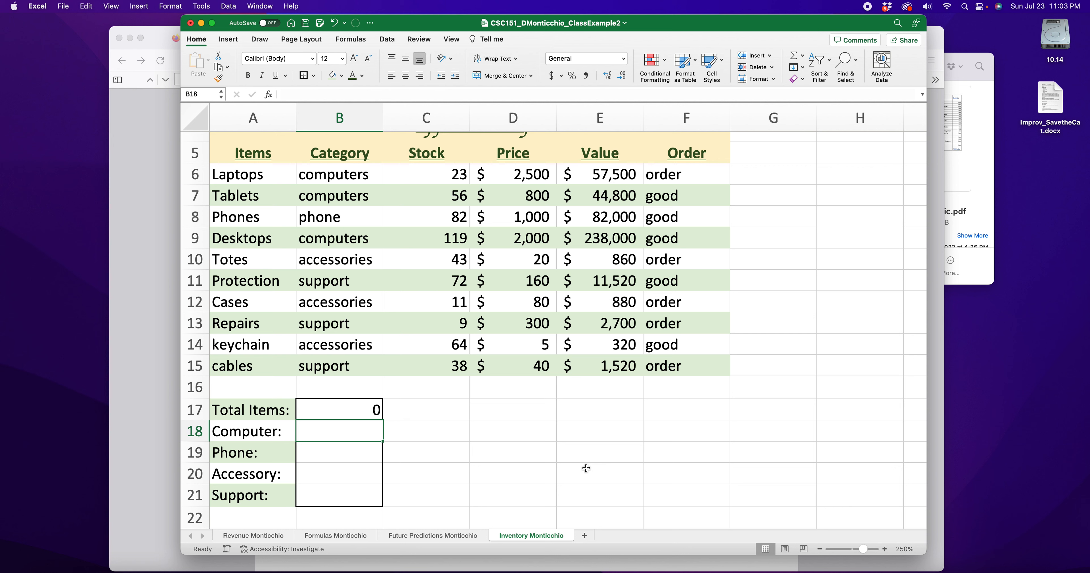
Reopen the B17 formula to inspect its B6:B15 range, leaving it unchanged
{"action": "double_click", "coordinate": [364, 410]}
{"action": "left_click_drag", "start_coordinate": [411, 410], "coordinate": [355, 412]}
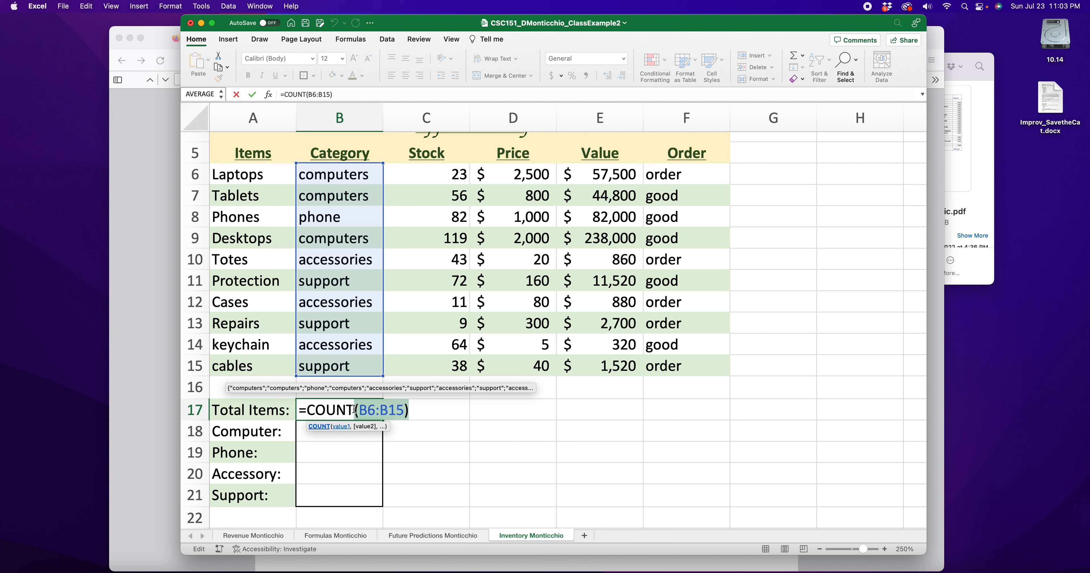
{"action": "key", "text": "Return"}
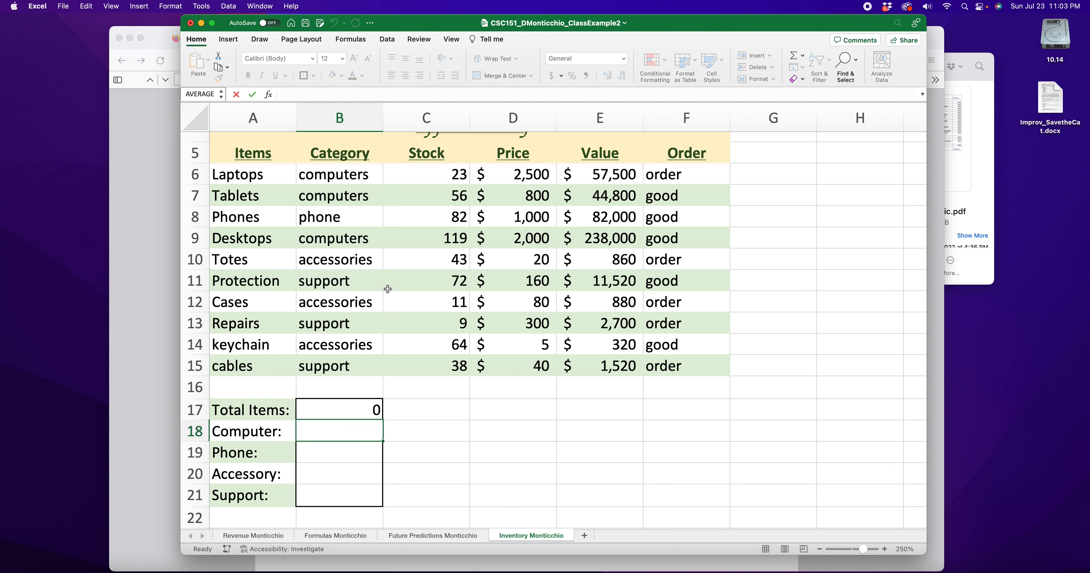
{"action": "left_click", "coordinate": [339, 177]}
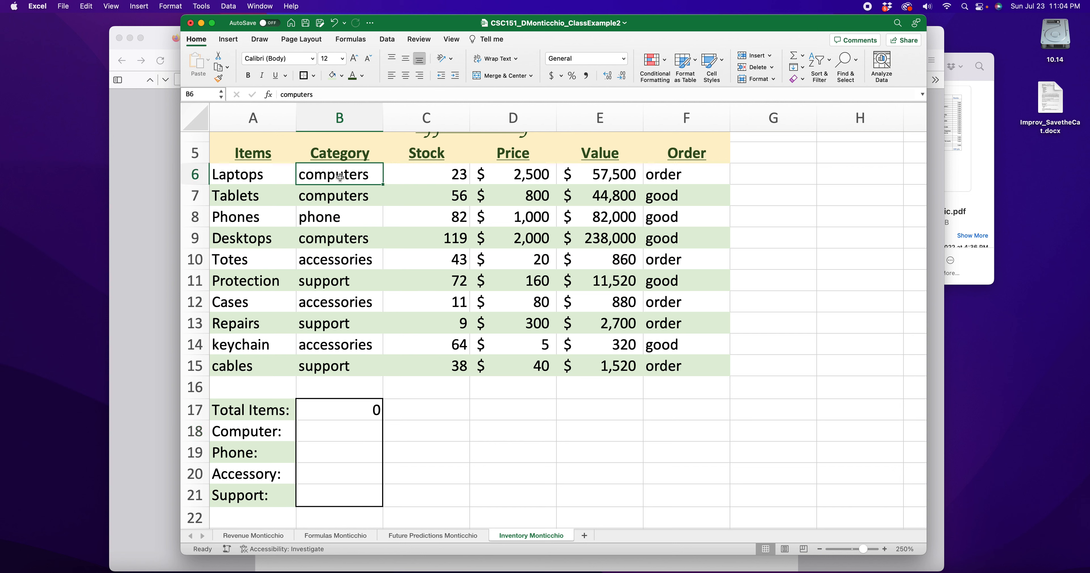
Test COUNT by entering 76 in B6, then undo the test changes
{"action": "type", "text": "76"}
{"action": "key", "text": "Return"}
{"action": "type", "text": "]"}
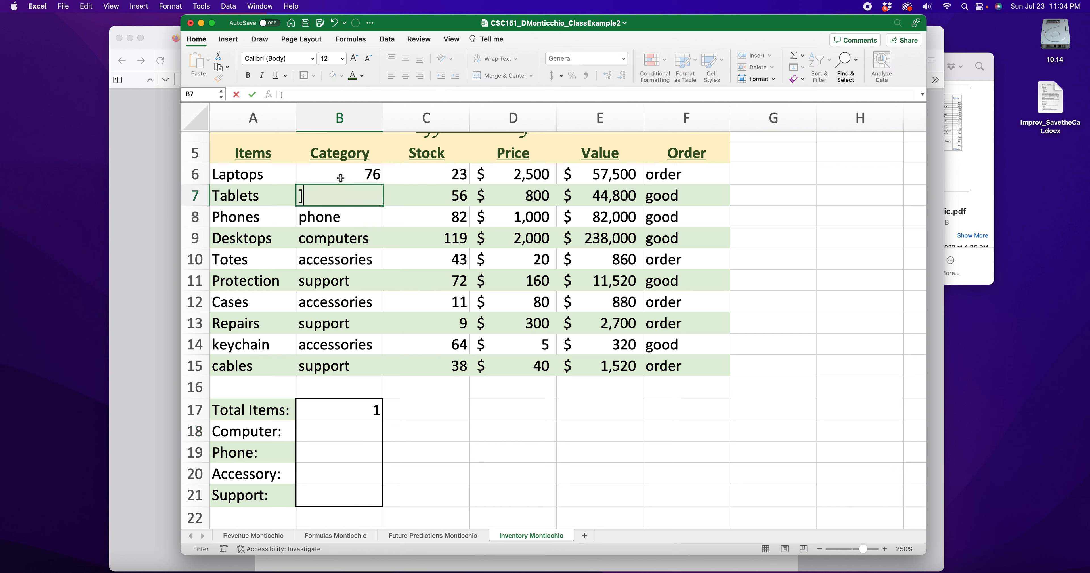
{"action": "left_click", "coordinate": [475, 439]}
{"action": "left_click", "coordinate": [372, 410]}
{"action": "left_click", "coordinate": [373, 176]}
{"action": "key", "text": "super+z"}
{"action": "key", "text": "super+z"}
{"action": "left_click", "coordinate": [454, 424]}
Change the Total Items formula in B17 to =COUNTA(B6:B15)
{"action": "double_click", "coordinate": [352, 409]}
{"action": "left_click", "coordinate": [352, 409]}
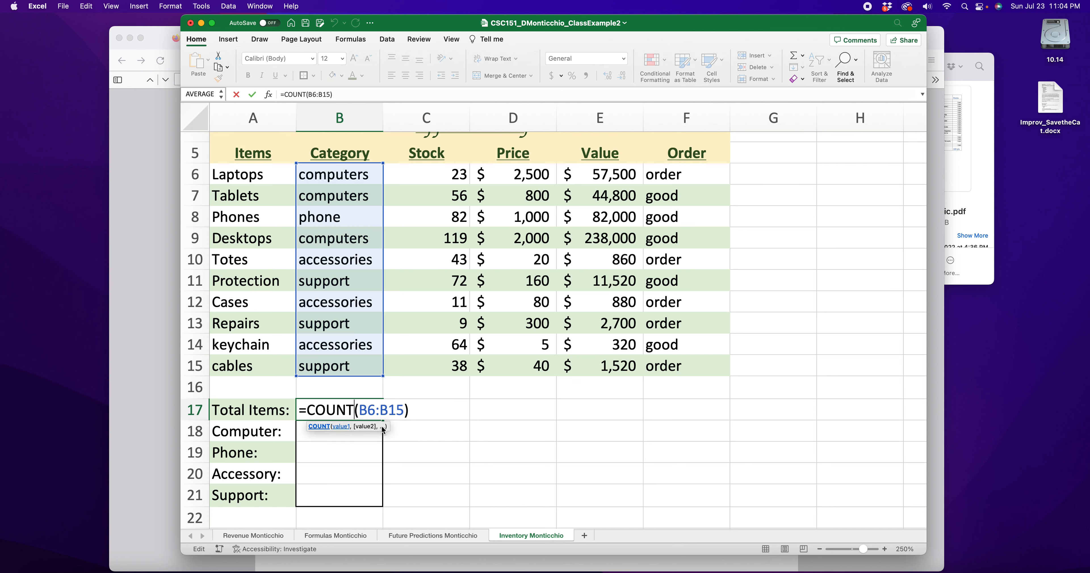
{"action": "type", "text": "A"}
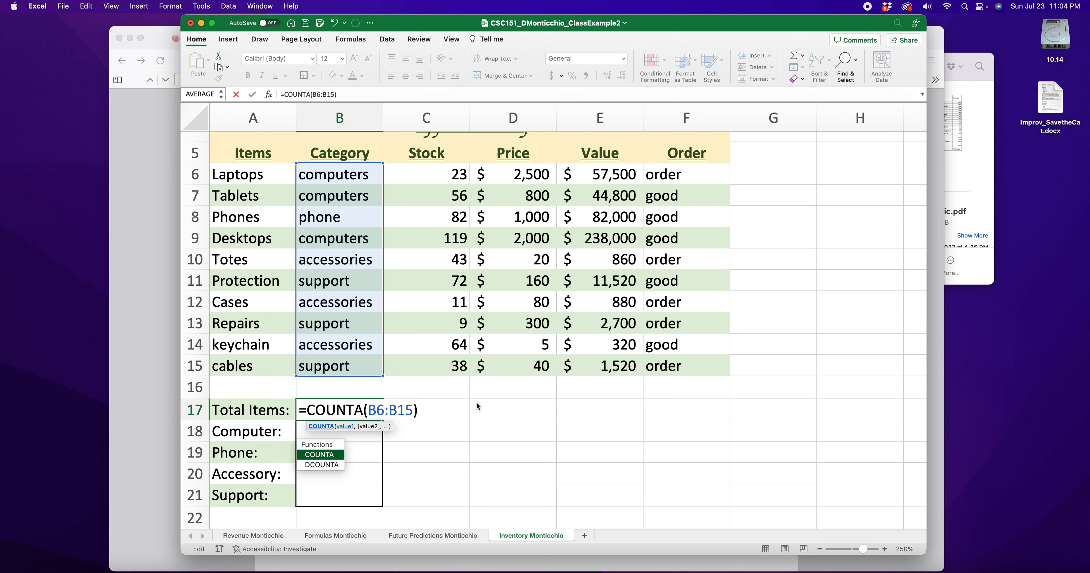
{"action": "key", "text": "Return"}
Review the Category entries B6 to B15 and confirm the COUNTA formula returns 10
{"action": "left_click", "coordinate": [361, 178]}
{"action": "left_click", "coordinate": [363, 198]}
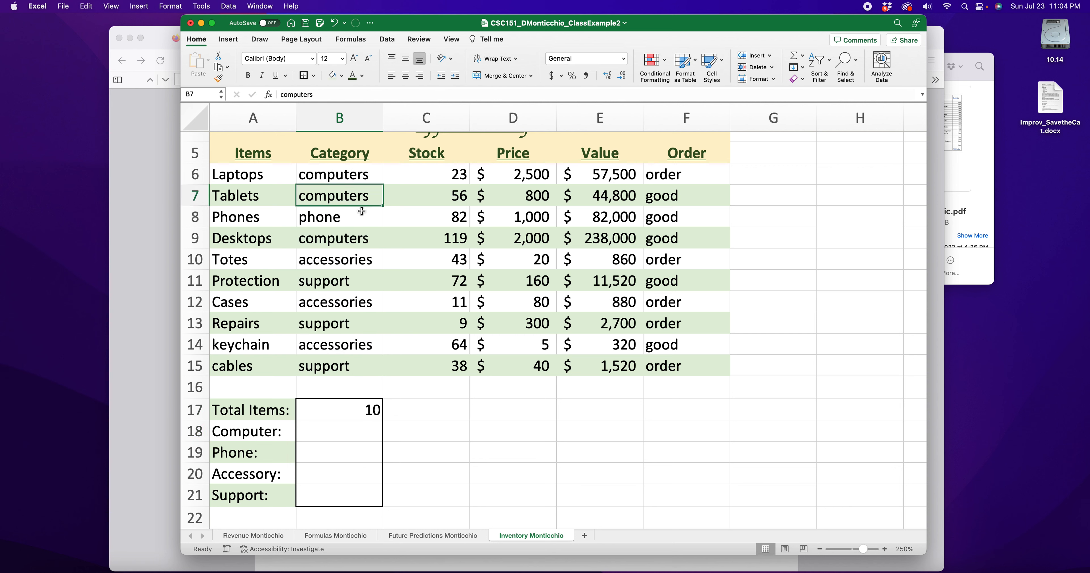
{"action": "left_click", "coordinate": [363, 217]}
{"action": "left_click", "coordinate": [359, 239]}
{"action": "left_click", "coordinate": [358, 261]}
{"action": "left_click", "coordinate": [360, 281]}
{"action": "left_click", "coordinate": [360, 302]}
{"action": "left_click", "coordinate": [361, 324]}
{"action": "left_click", "coordinate": [361, 344]}
{"action": "left_click", "coordinate": [362, 365]}
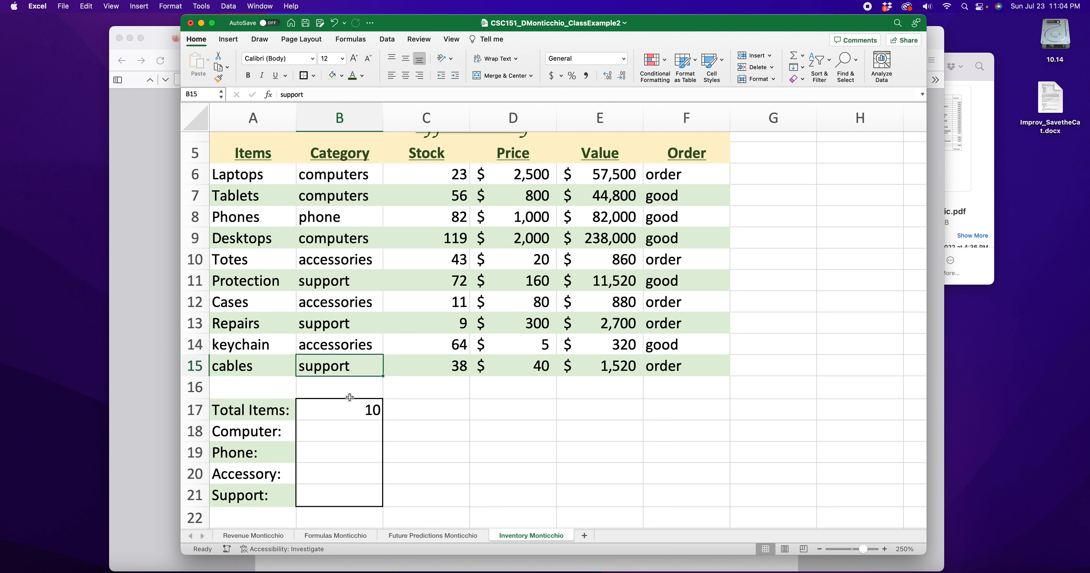
{"action": "double_click", "coordinate": [366, 409]}
{"action": "key", "text": "Return"}
Remove the support entry from B15 to test the count, then paste it back
{"action": "left_click", "coordinate": [338, 366]}
{"action": "left_click_drag", "start_coordinate": [345, 365], "coordinate": [254, 368]}
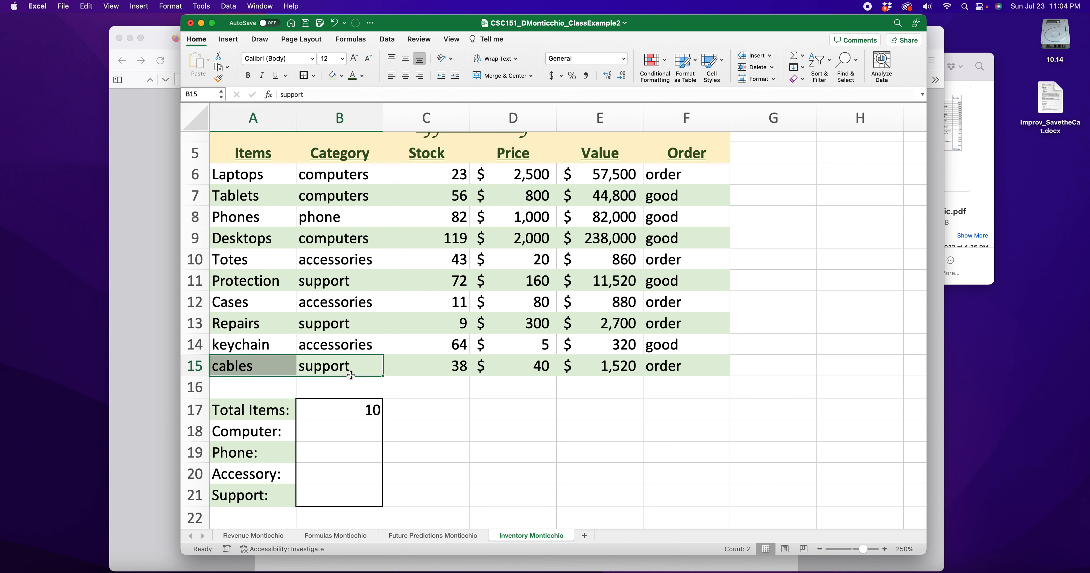
{"action": "left_click", "coordinate": [347, 365]}
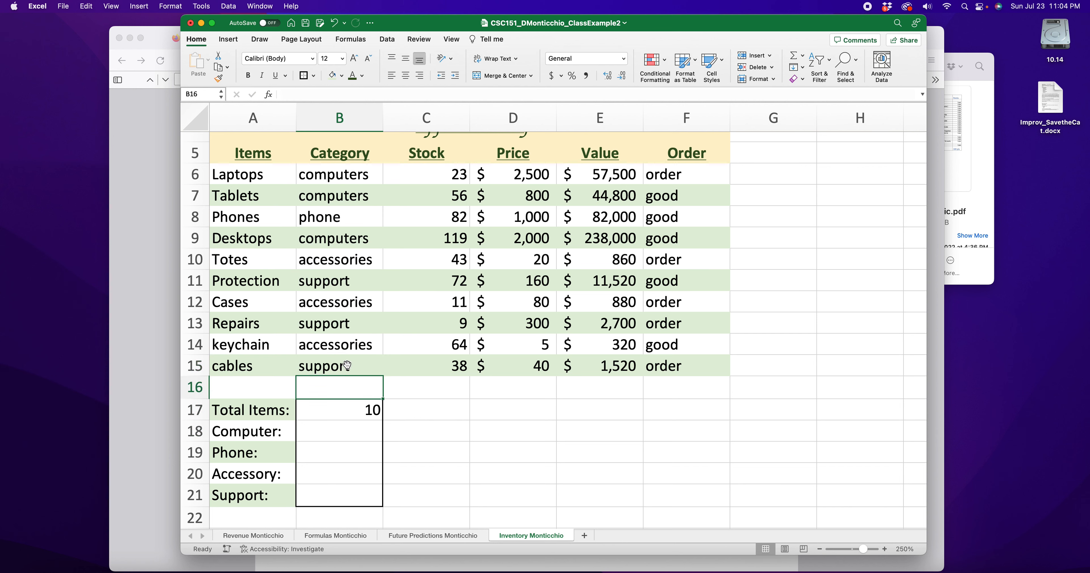
{"action": "type", "text": "support"}
{"action": "left_click", "coordinate": [433, 410]}
{"action": "left_click", "coordinate": [376, 412]}
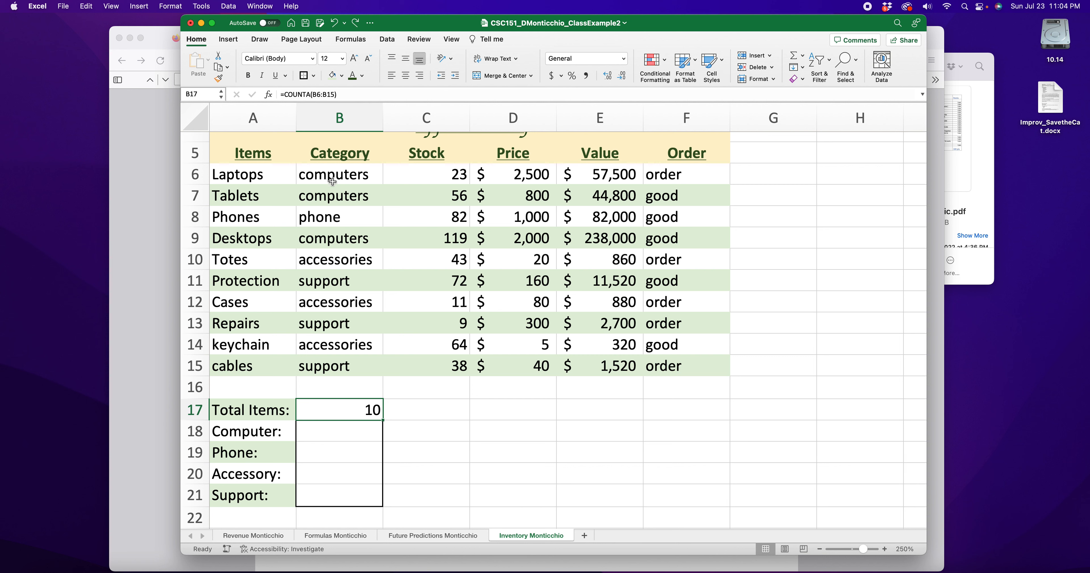
{"action": "left_click", "coordinate": [461, 408]}
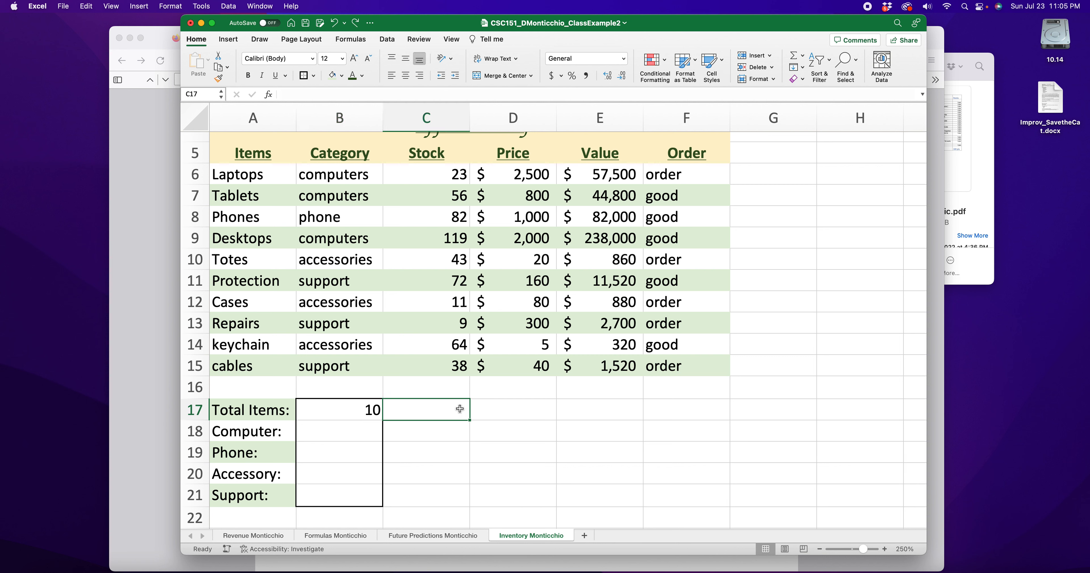
Type =averagea in C17 as a demonstration, then erase it
{"action": "type", "text": "=average"}
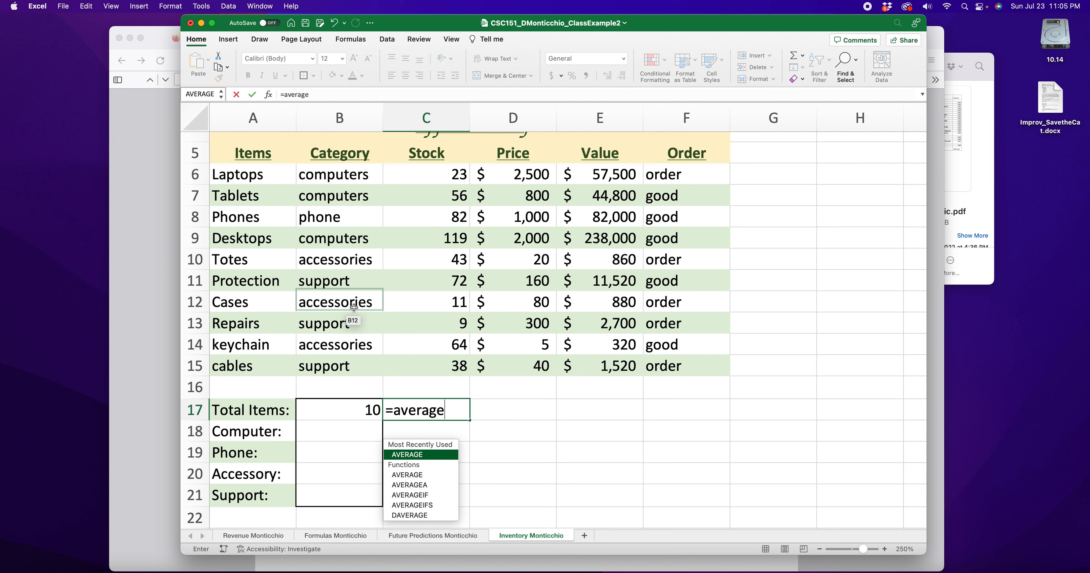
{"action": "type", "text": "a"}
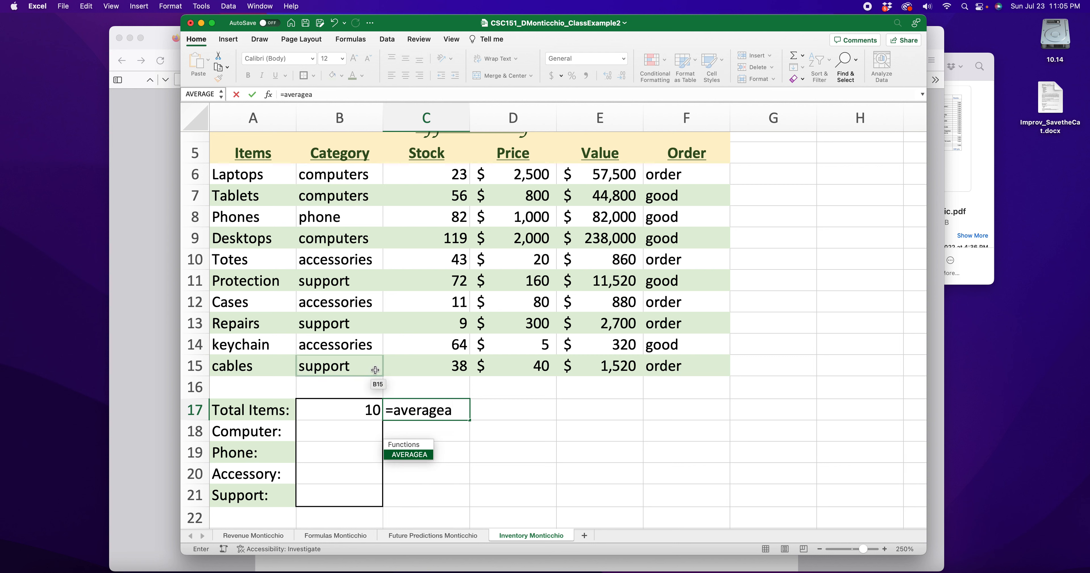
{"action": "key", "text": "BackSpace"}
{"action": "key", "text": "BackSpace"}
{"action": "key", "text": "BackSpace"}
{"action": "key", "text": "BackSpace"}
{"action": "key", "text": "BackSpace"}
{"action": "key", "text": "BackSpace"}
{"action": "key", "text": "BackSpace"}
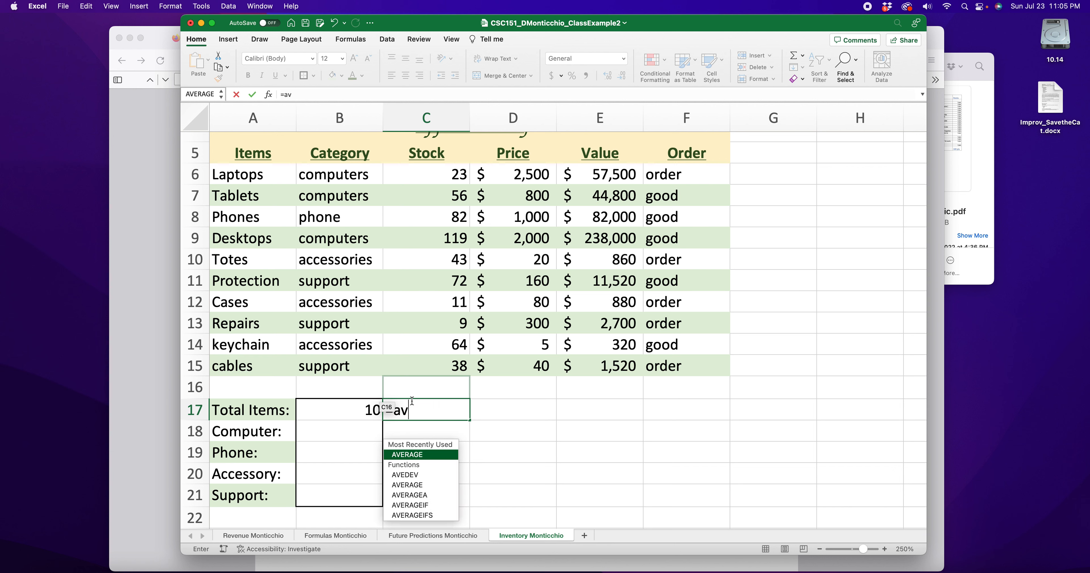
{"action": "key", "text": "BackSpace"}
Try =mina in C17 and clear it, then start =countif( in B18
{"action": "type", "text": "min"}
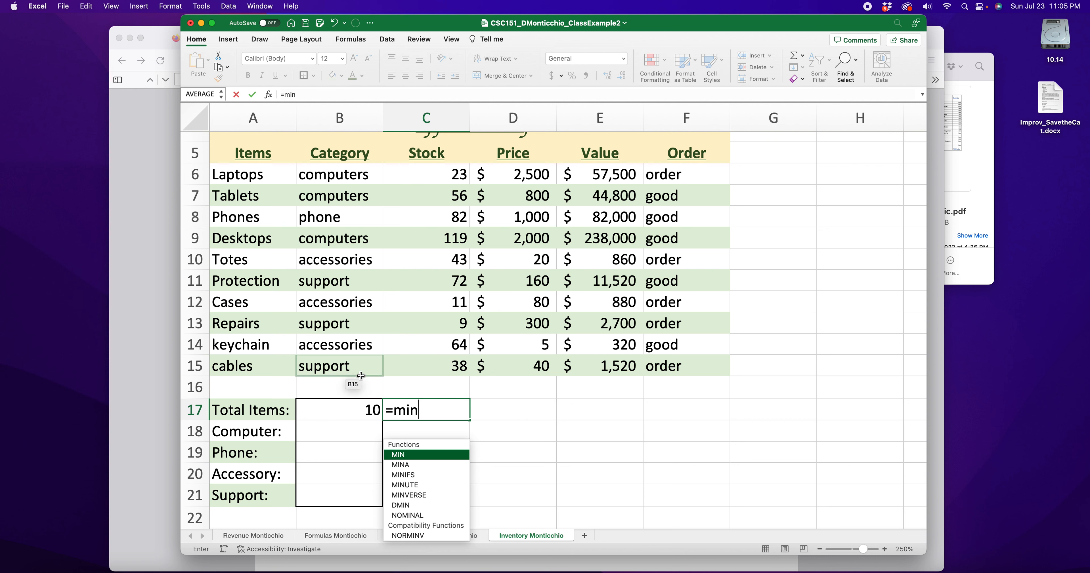
{"action": "type", "text": "a"}
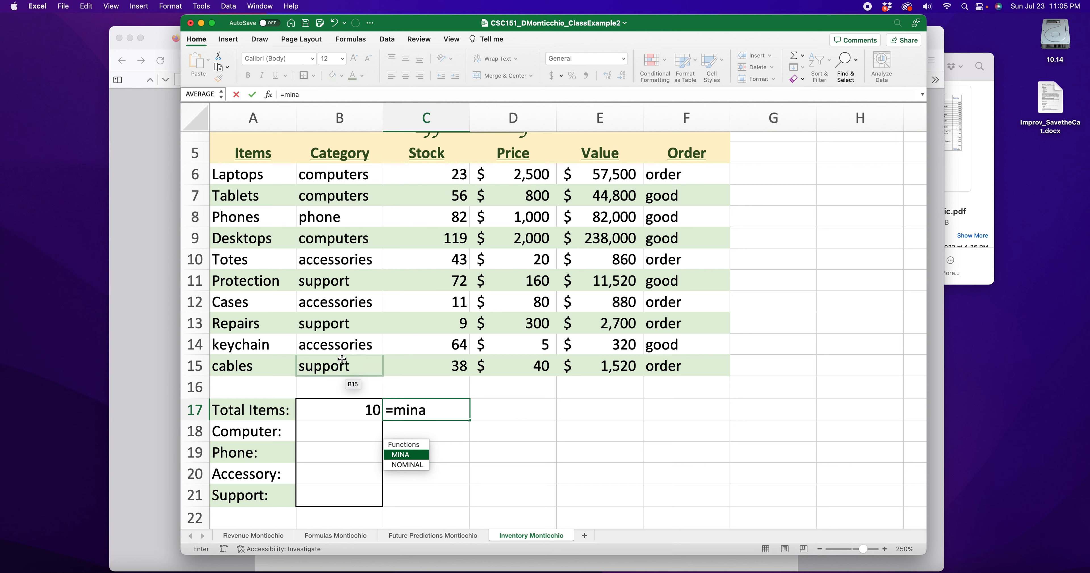
{"action": "left_click_drag", "start_coordinate": [433, 406], "coordinate": [387, 408]}
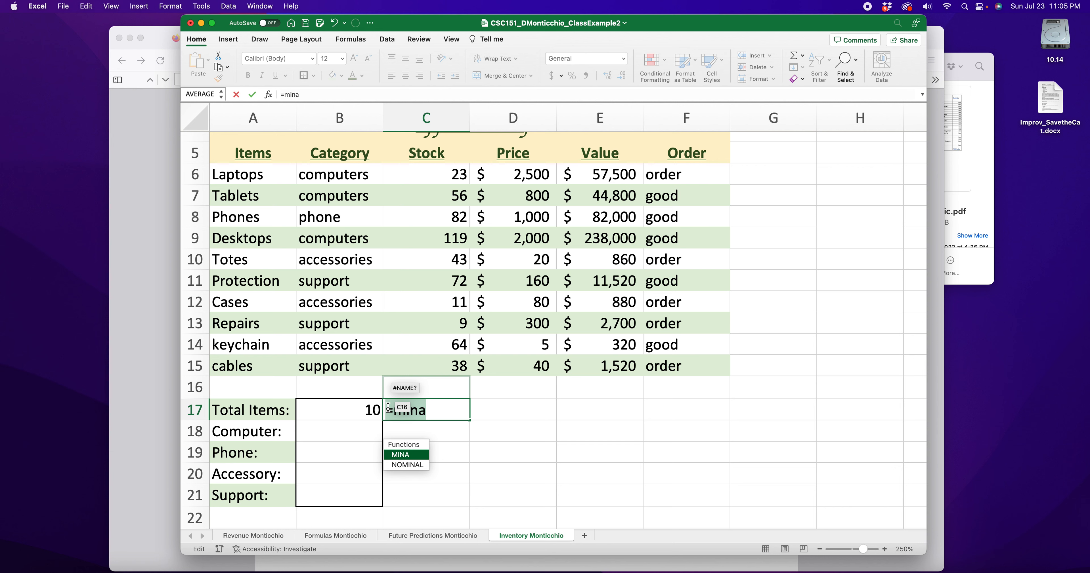
{"action": "key", "text": "BackSpace"}
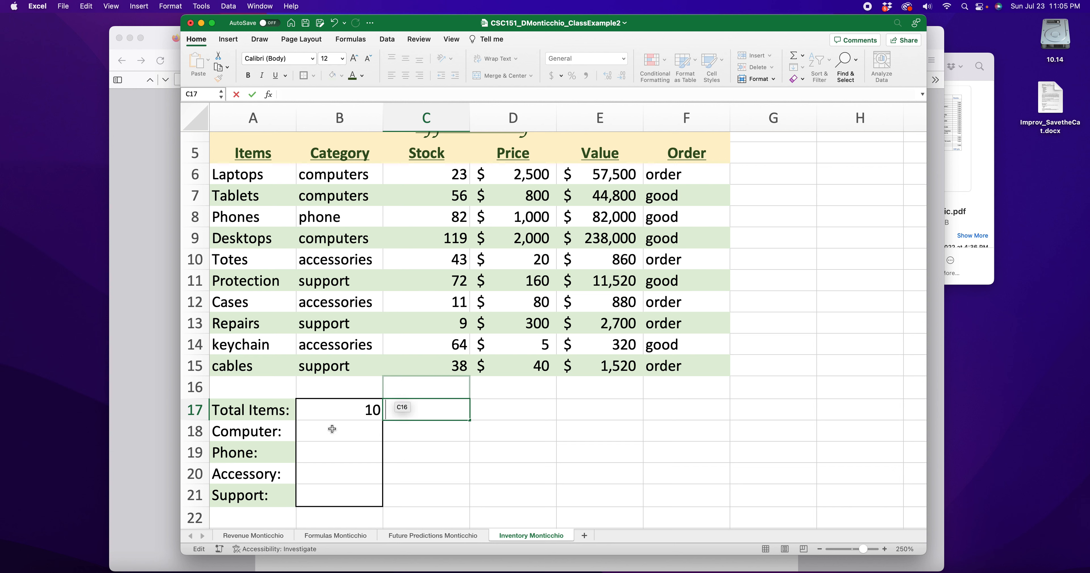
{"action": "left_click", "coordinate": [332, 429]}
{"action": "type", "text": "="}
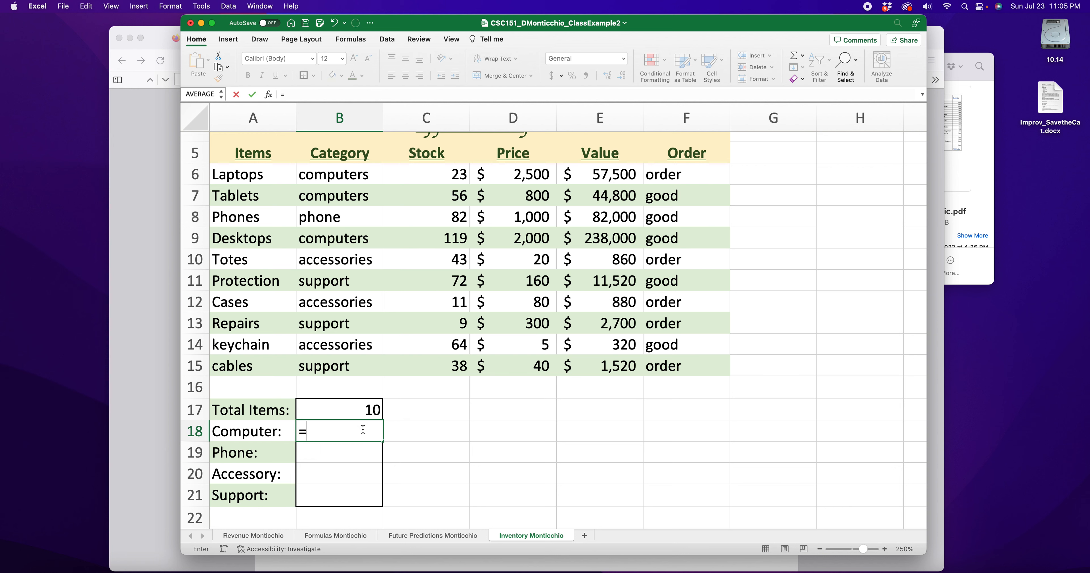
{"action": "type", "text": "counti"}
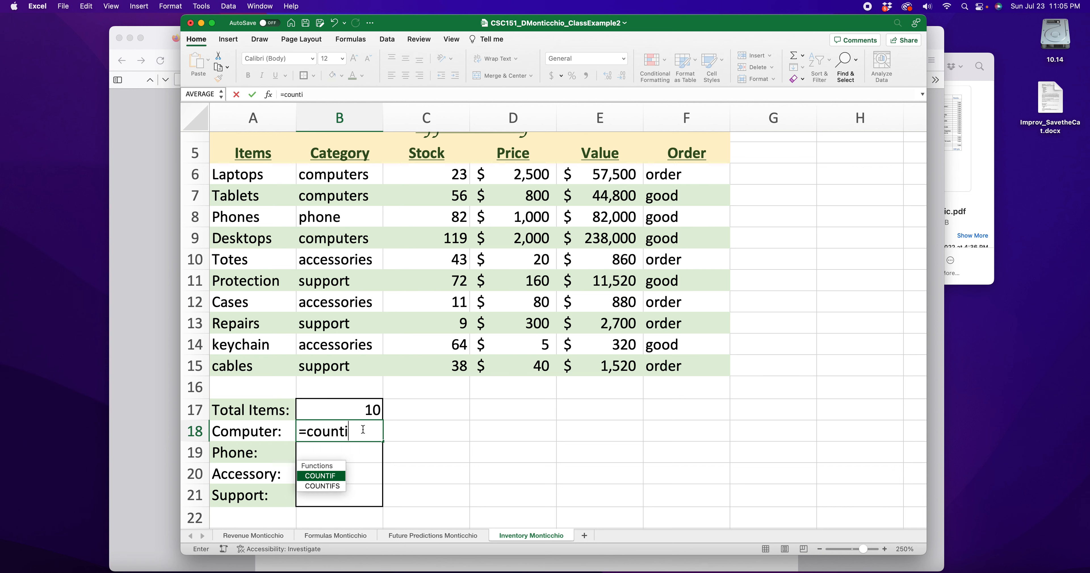
{"action": "type", "text": "f("}
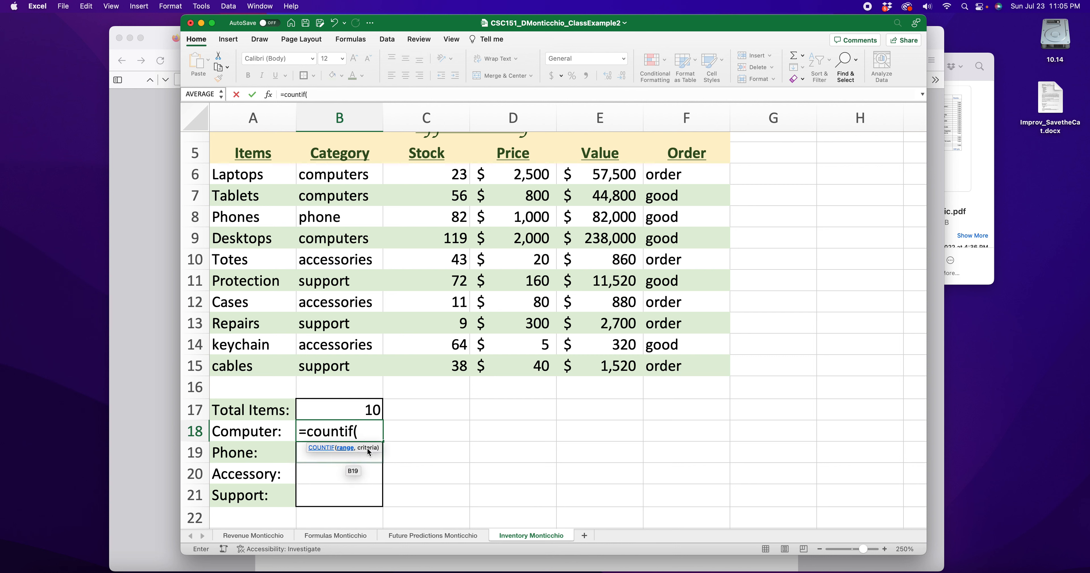
Complete =countif(B6:B15,"computers") in B18 so the Computer count shows 3
{"action": "left_click_drag", "start_coordinate": [343, 175], "coordinate": [356, 364]}
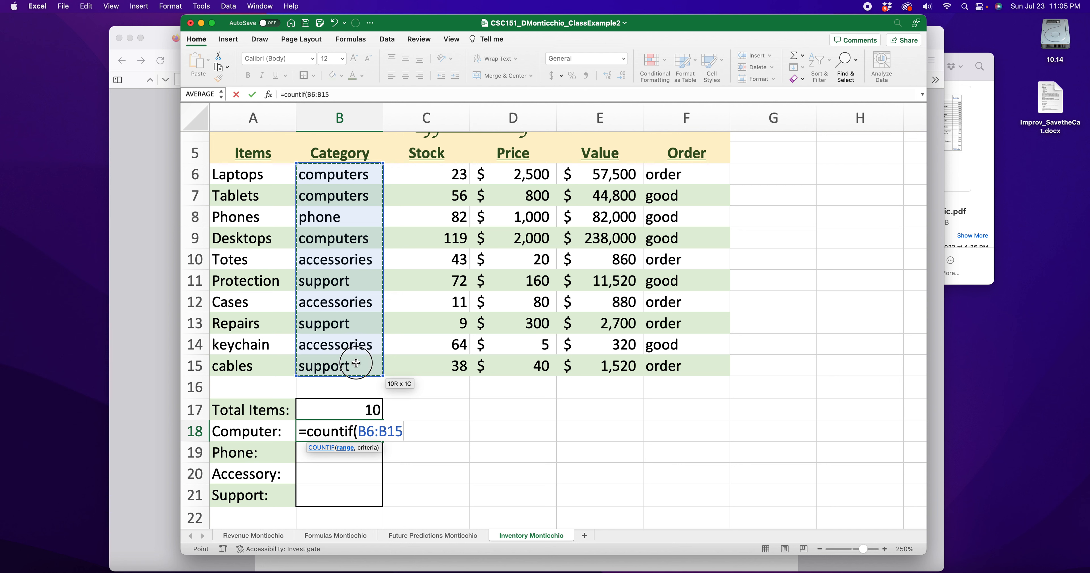
{"action": "type", "text": ","}
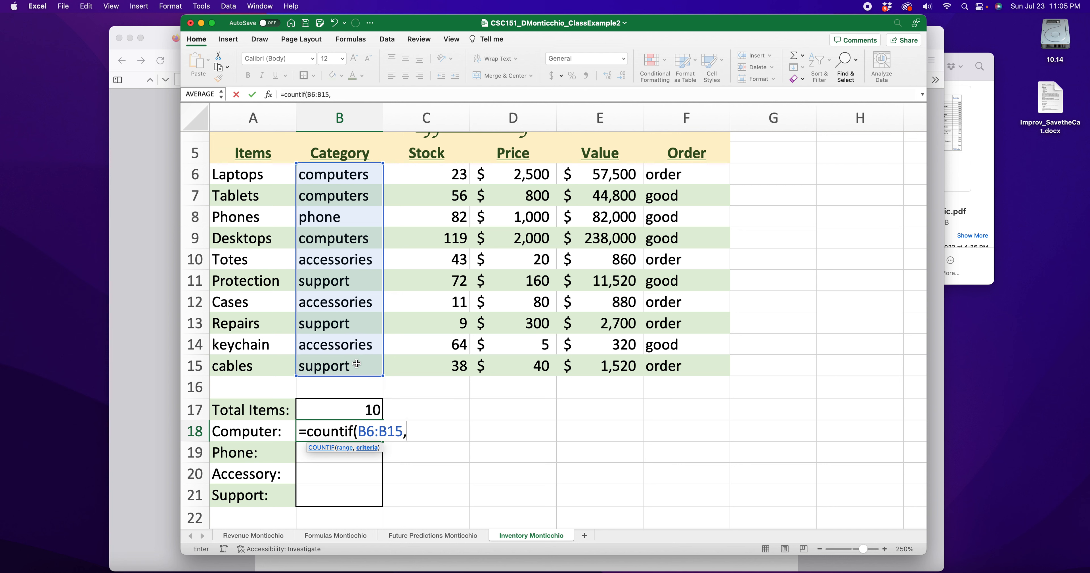
{"action": "type", "text": "\"computer"}
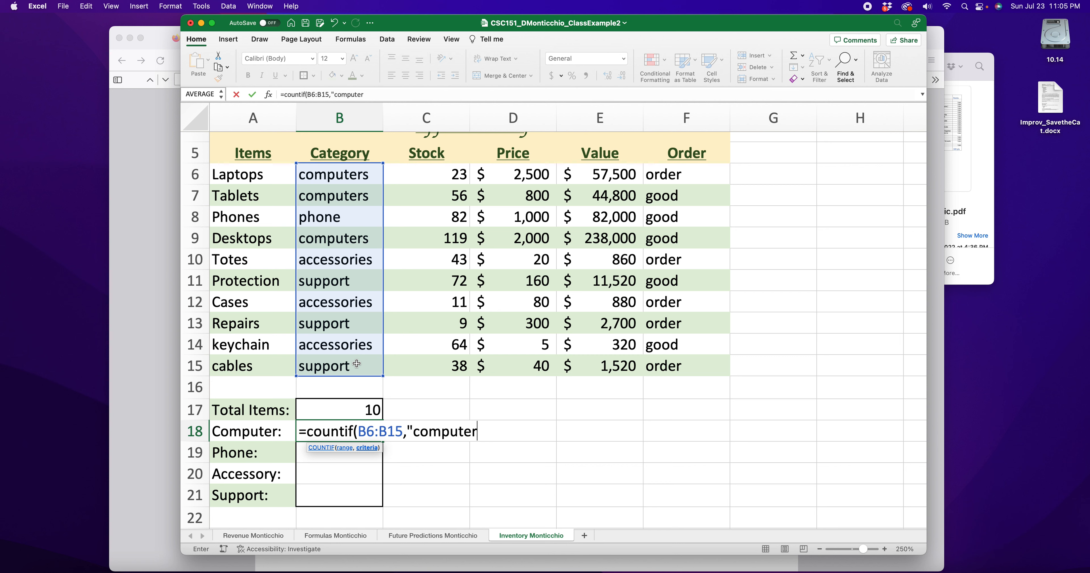
{"action": "type", "text": "s"}
{"action": "key", "text": "BackSpace"}
{"action": "type", "text": "\")"}
{"action": "key", "text": "Return"}
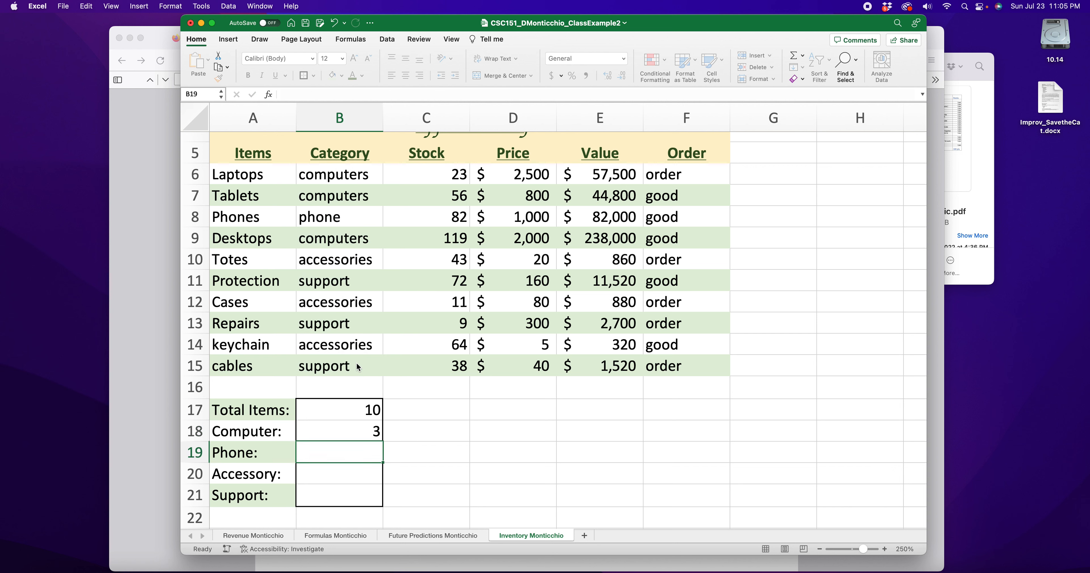
{"action": "left_click", "coordinate": [348, 166]}
{"action": "left_click", "coordinate": [348, 193]}
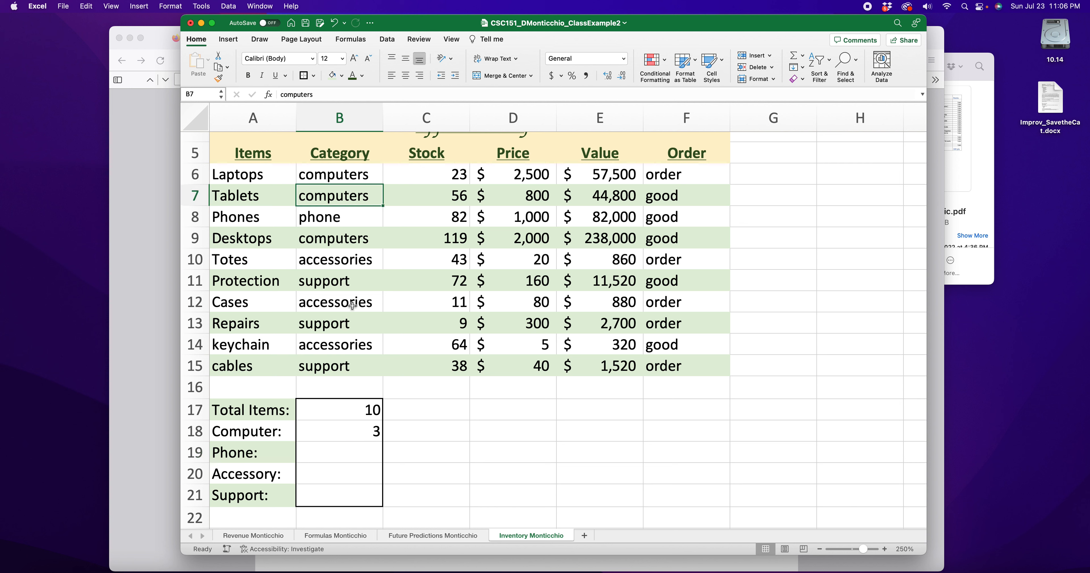
{"action": "left_click", "coordinate": [353, 238]}
{"action": "double_click", "coordinate": [371, 432]}
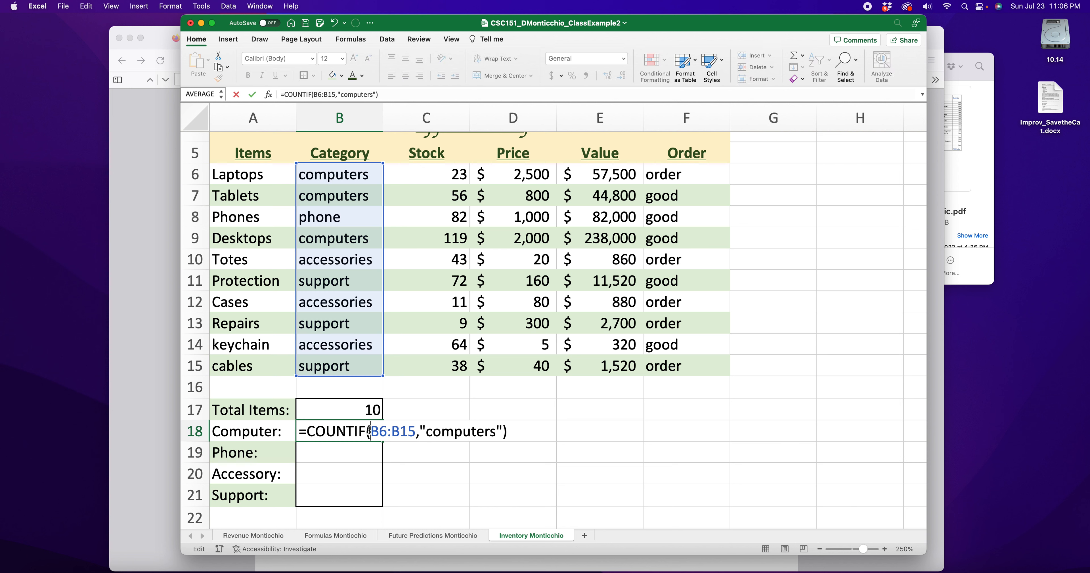
{"action": "key", "text": "Return"}
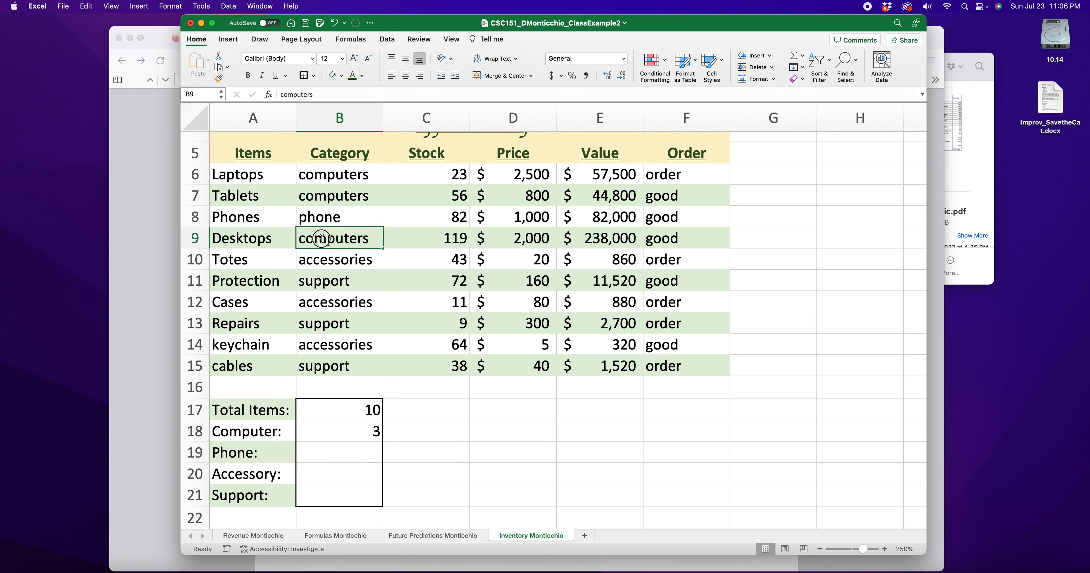
{"action": "double_click", "coordinate": [317, 239]}
{"action": "key", "text": "BackSpace"}
{"action": "type", "text": "M"}
{"action": "key", "text": "Return"}
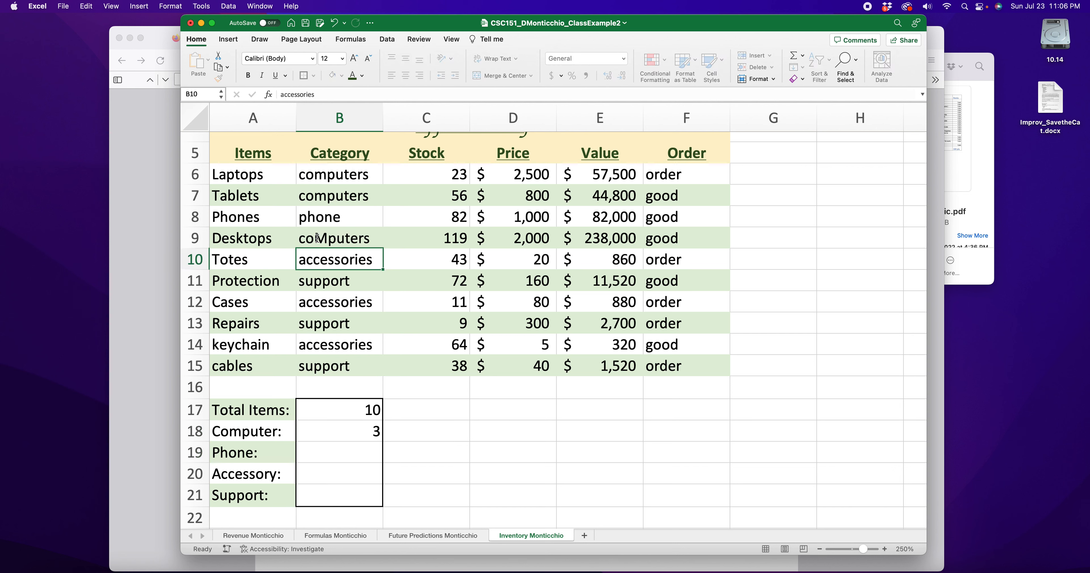
{"action": "double_click", "coordinate": [326, 235]}
{"action": "key", "text": "BackSpace"}
{"action": "key", "text": "Return"}
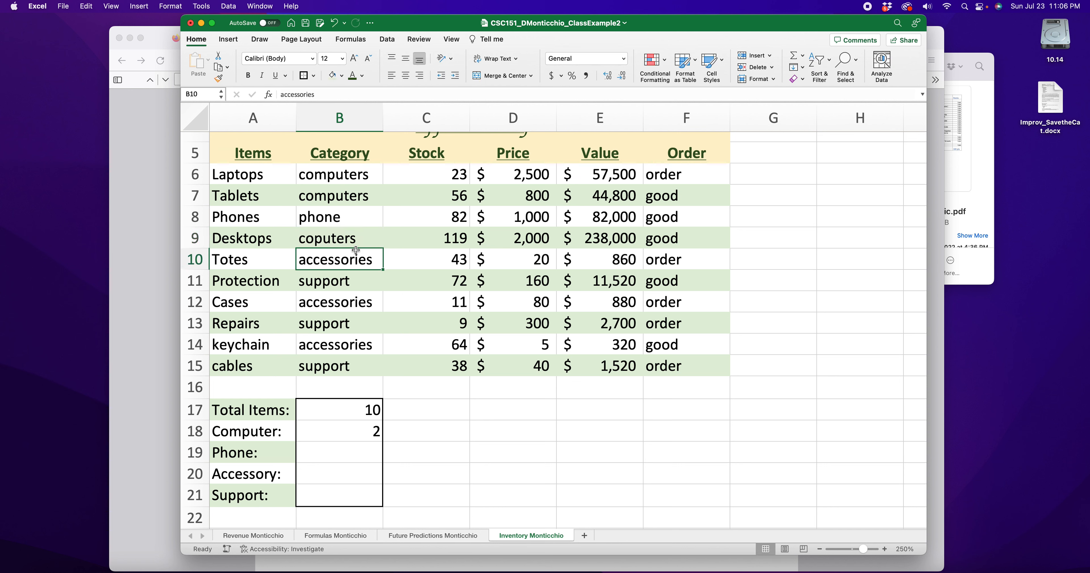
{"action": "key", "text": "Up"}
{"action": "key", "text": "Up"}
{"action": "key", "text": "Up"}
{"action": "key", "text": "Up"}
{"action": "key", "text": "Down"}
{"action": "left_click", "coordinate": [340, 239]}
{"action": "double_click", "coordinate": [325, 237]}
{"action": "type", "text": "m"}
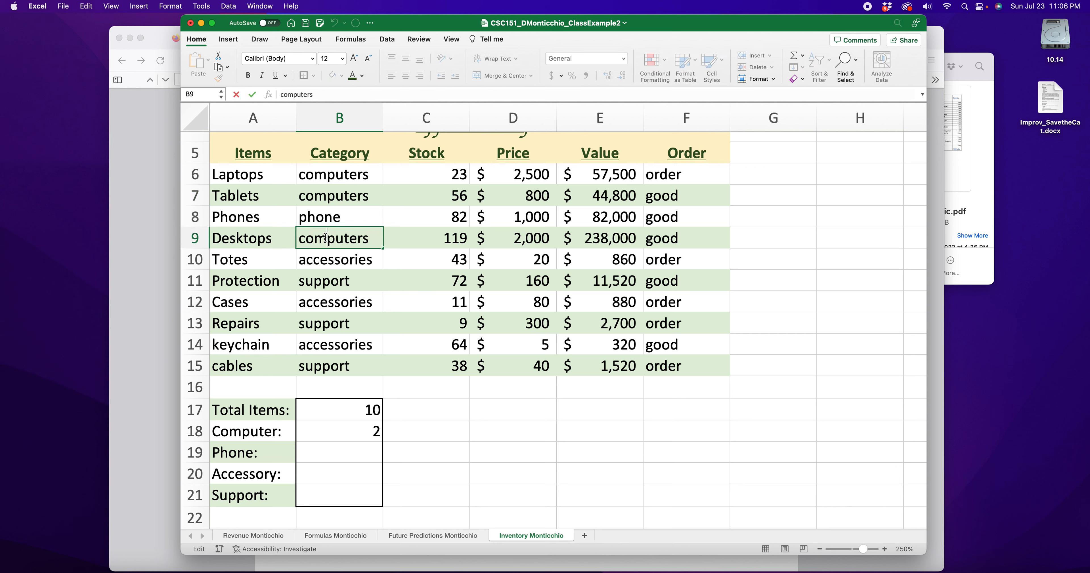
{"action": "key", "text": "Return"}
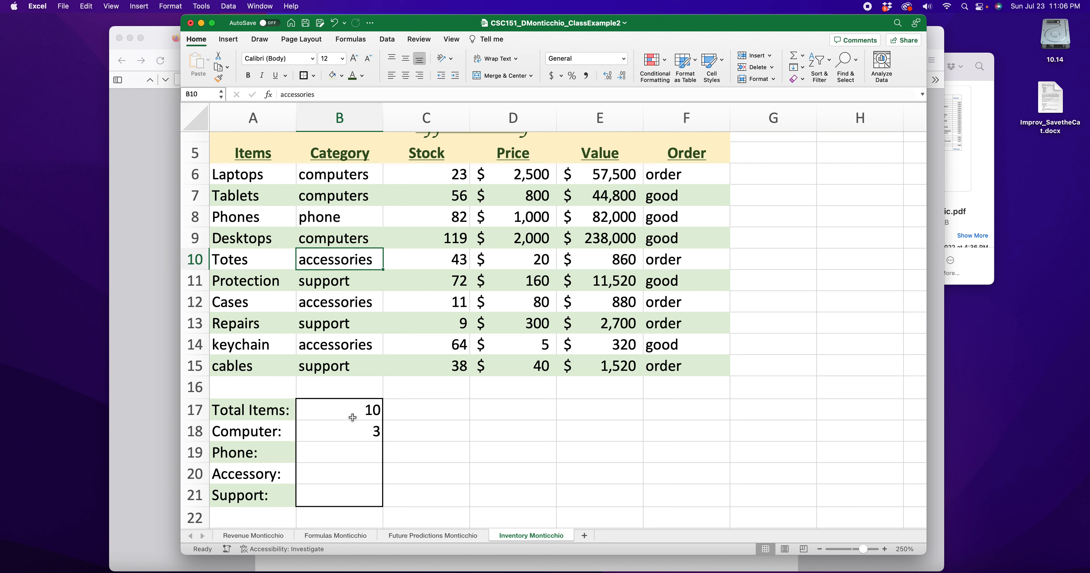
{"action": "left_click", "coordinate": [368, 429]}
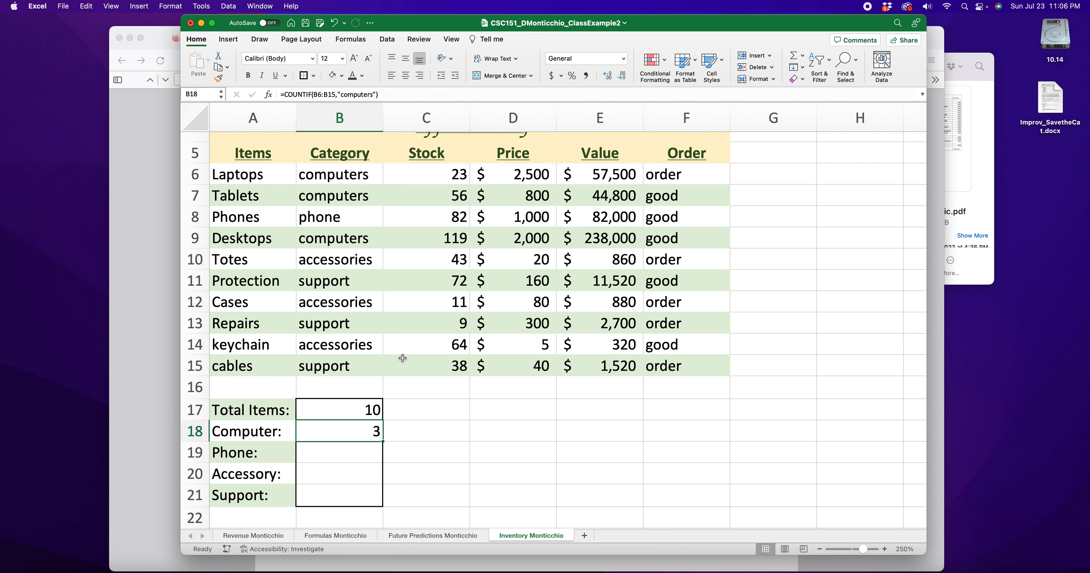
Enter =countif(B6:B15,"phone") in B19 so the Phone count shows 1
{"action": "double_click", "coordinate": [338, 456]}
{"action": "type", "text": "="}
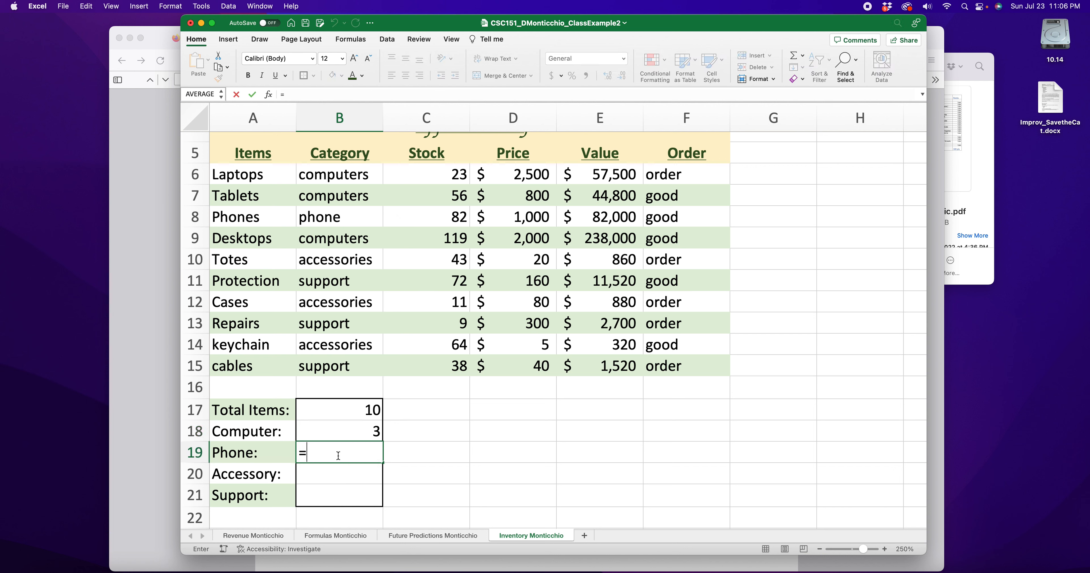
{"action": "type", "text": "countif("}
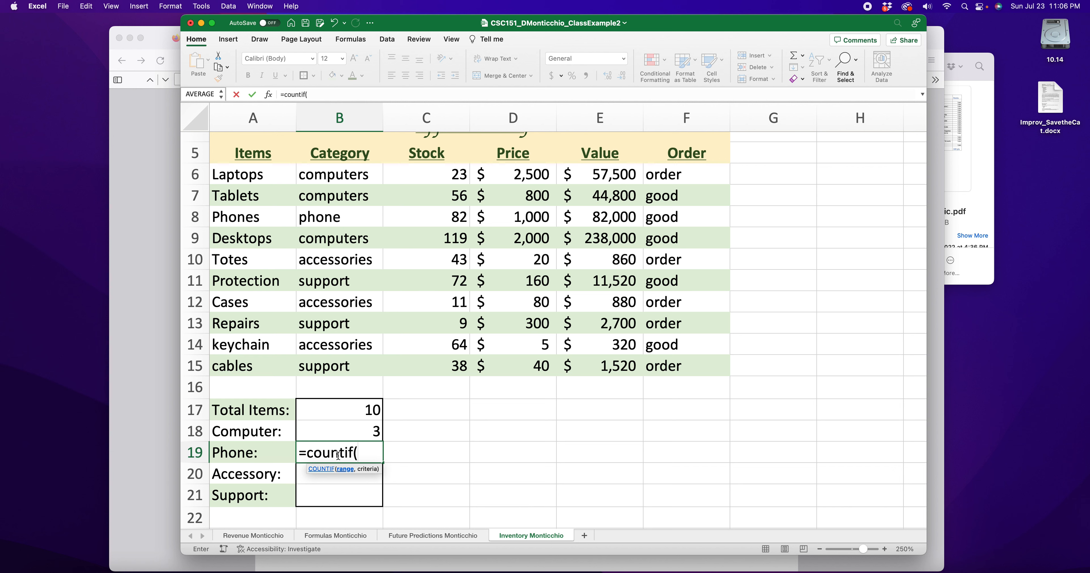
{"action": "left_click_drag", "start_coordinate": [345, 174], "coordinate": [353, 362]}
{"action": "type", "text": ",\""}
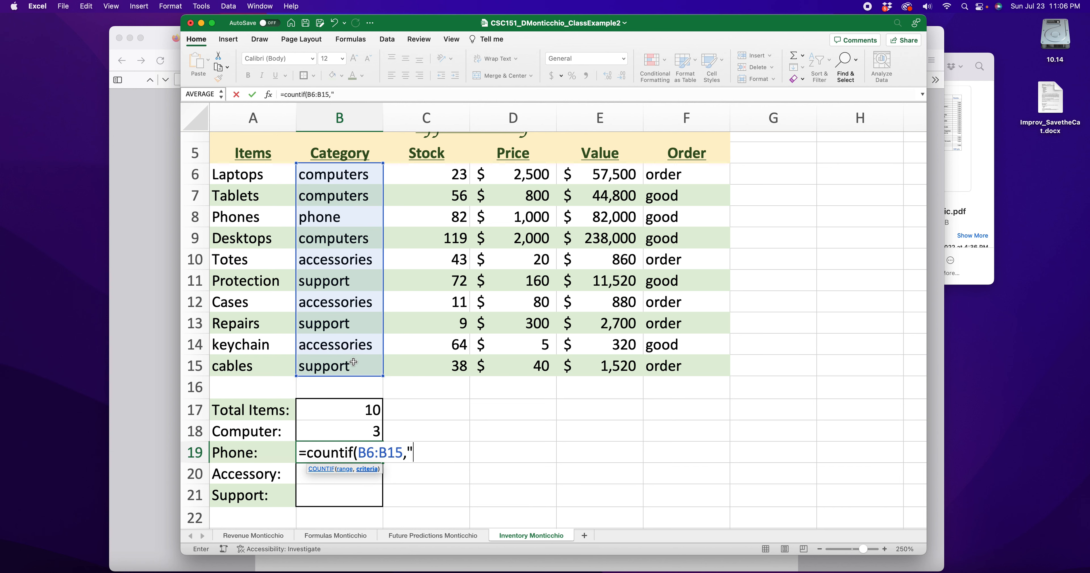
{"action": "type", "text": "phone\")"}
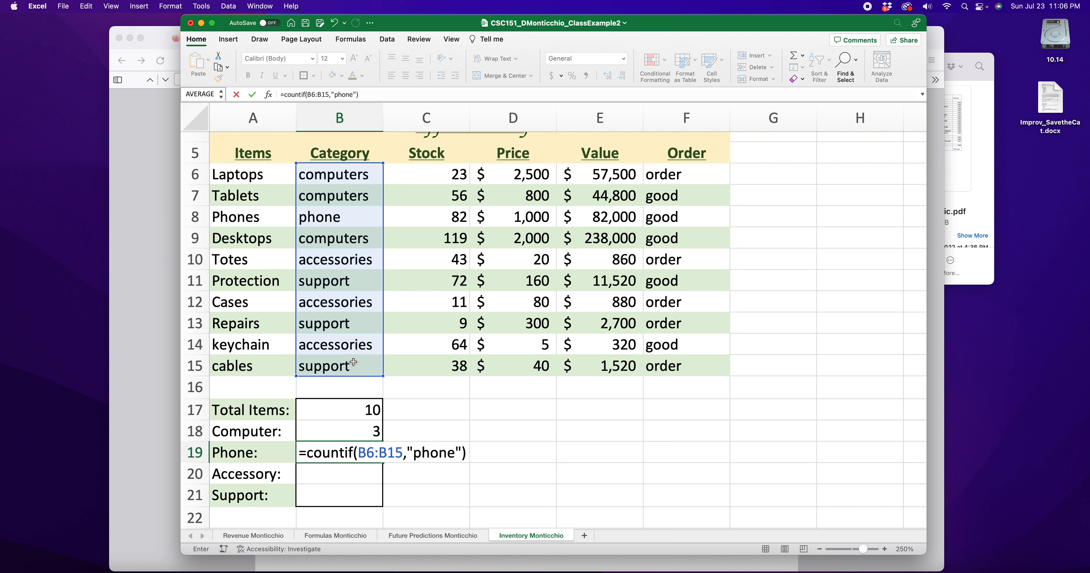
{"action": "key", "text": "Return"}
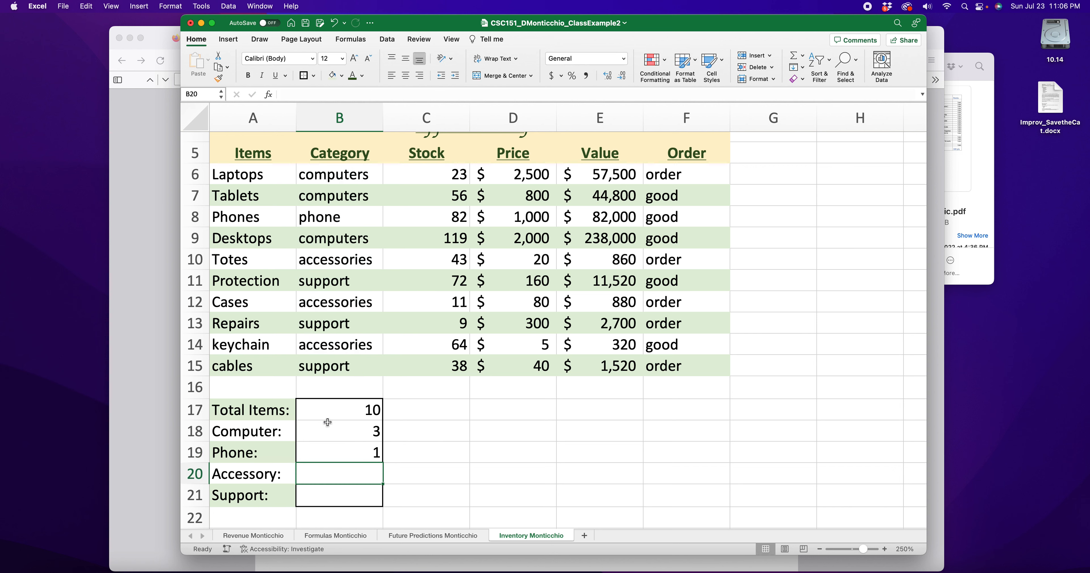
{"action": "type", "text": "="}
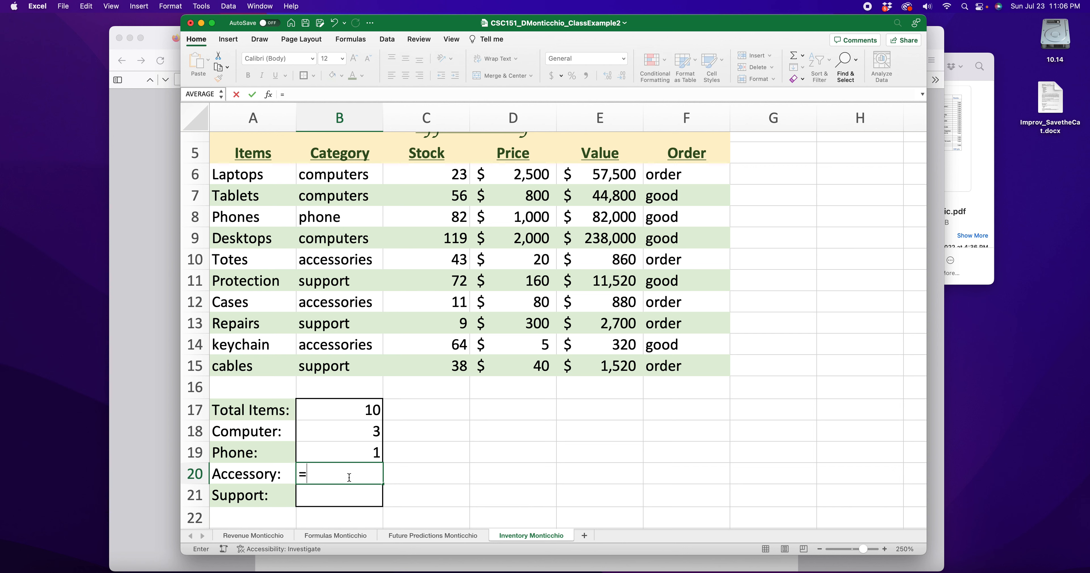
{"action": "type", "text": "C"}
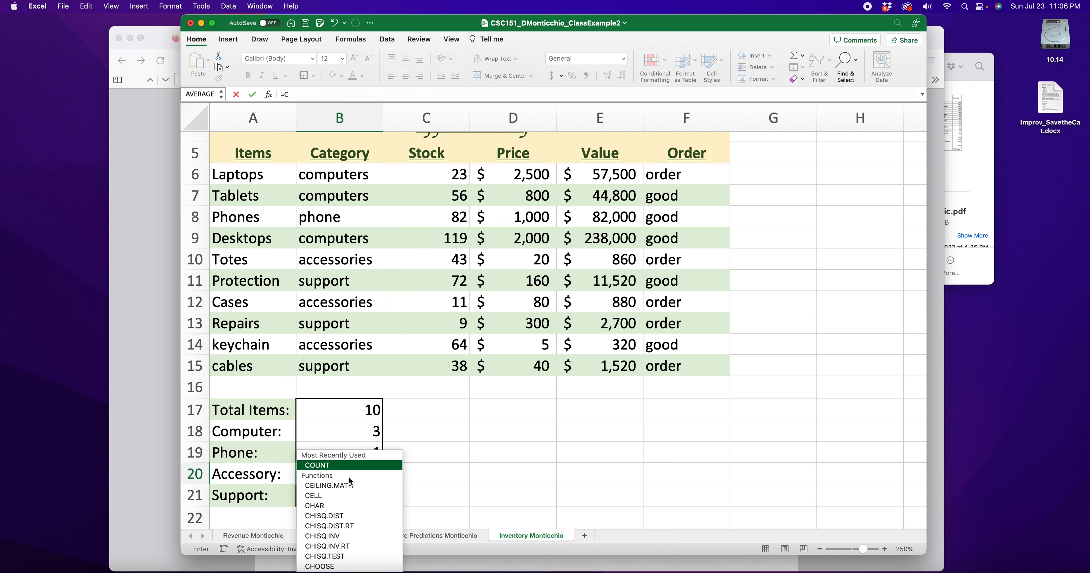
{"action": "type", "text": "OUNTIF("}
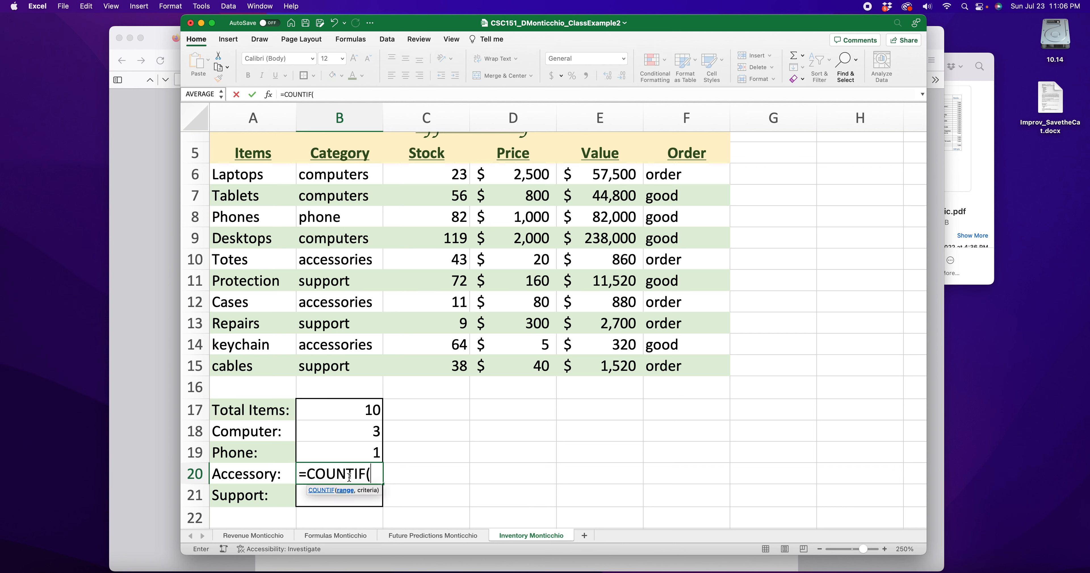
Finish =COUNTIF(B6:B15,"ACCESSORIES") in B20 and check the accessories entries
{"action": "left_click_drag", "start_coordinate": [359, 174], "coordinate": [368, 362]}
{"action": "type", "text": ",\""}
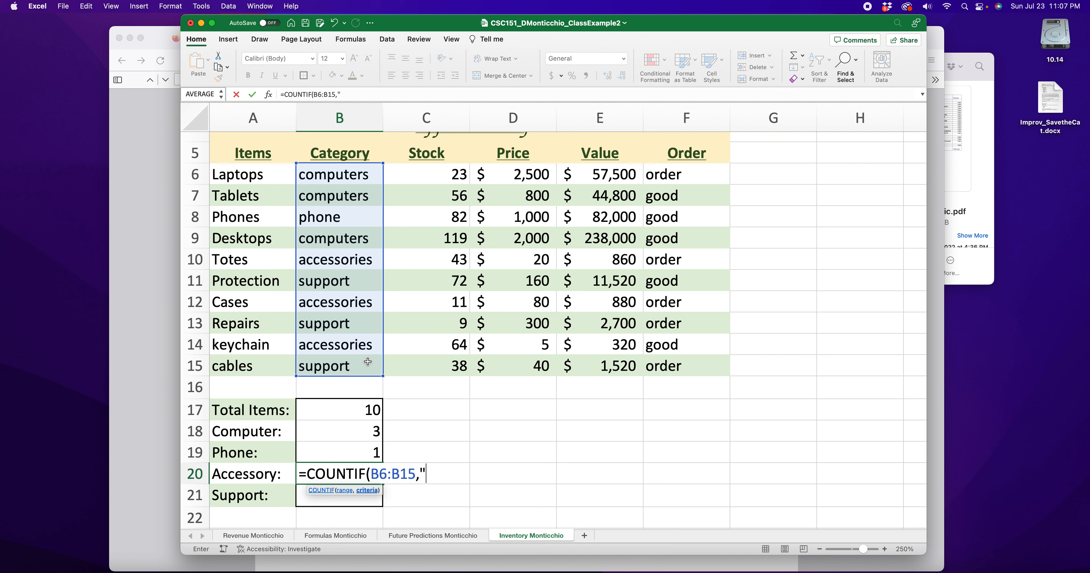
{"action": "type", "text": "ACCESSORIES"}
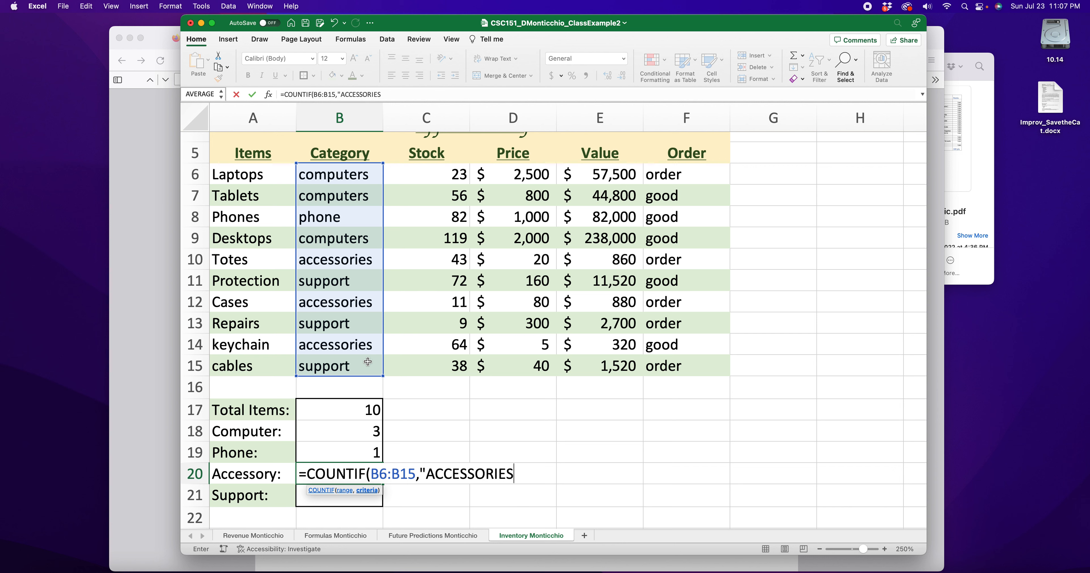
{"action": "type", "text": "\")"}
{"action": "key", "text": "Return"}
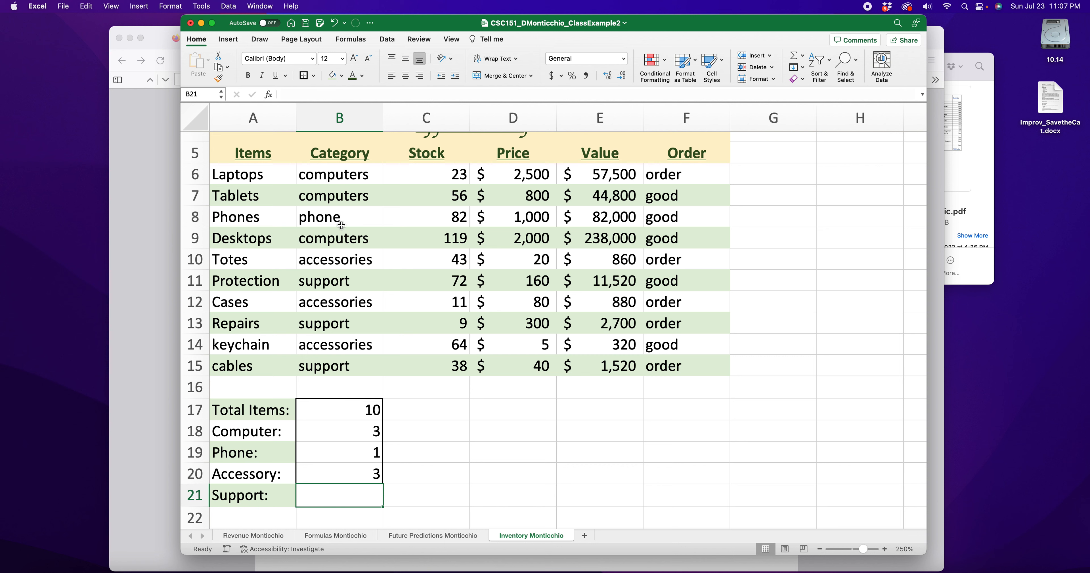
{"action": "left_click", "coordinate": [358, 262]}
{"action": "left_click", "coordinate": [357, 301]}
{"action": "left_click", "coordinate": [357, 346]}
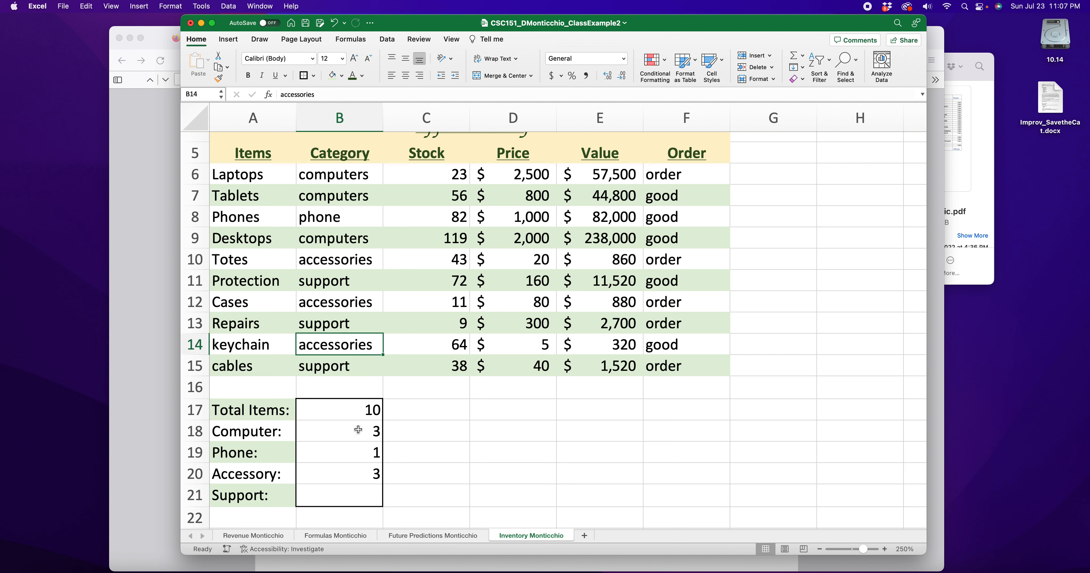
Enter =countif(B6:B15,"support") in B21 so the Support count shows 3
{"action": "left_click", "coordinate": [371, 495]}
{"action": "type", "text": "="}
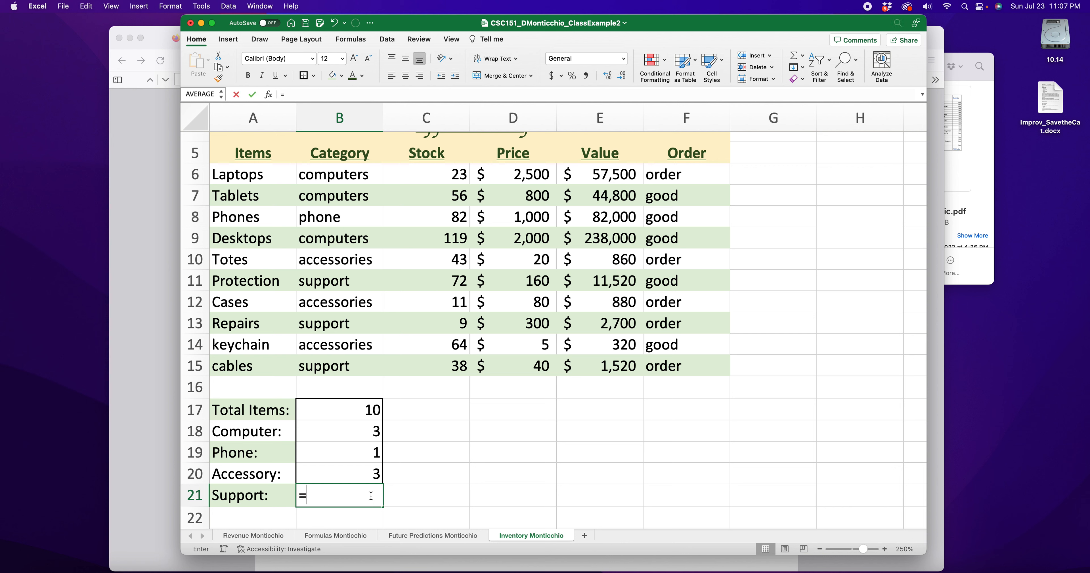
{"action": "type", "text": "countif("}
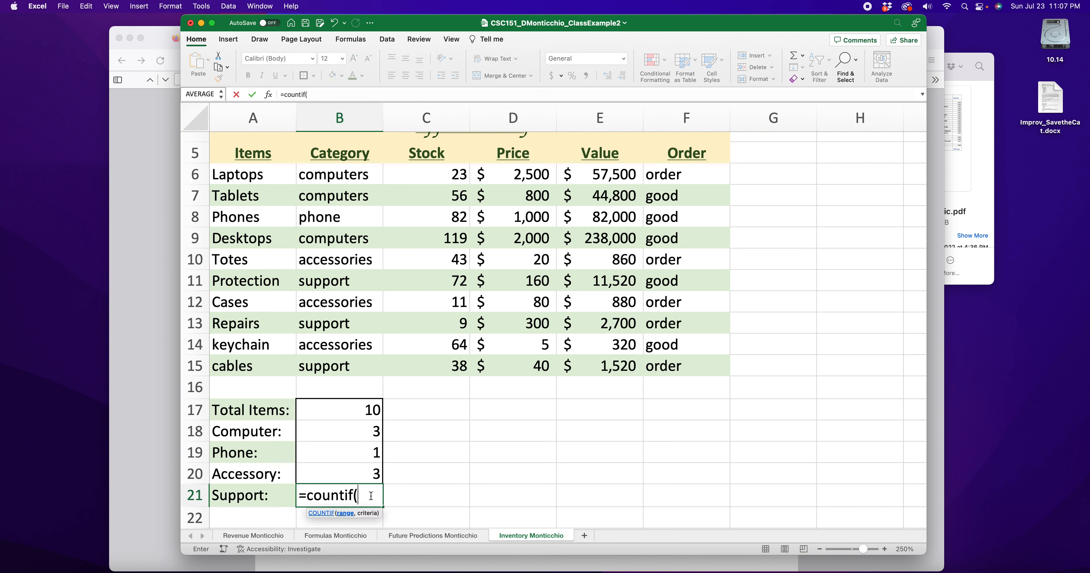
{"action": "type", "text": "\""}
{"action": "key", "text": "BackSpace"}
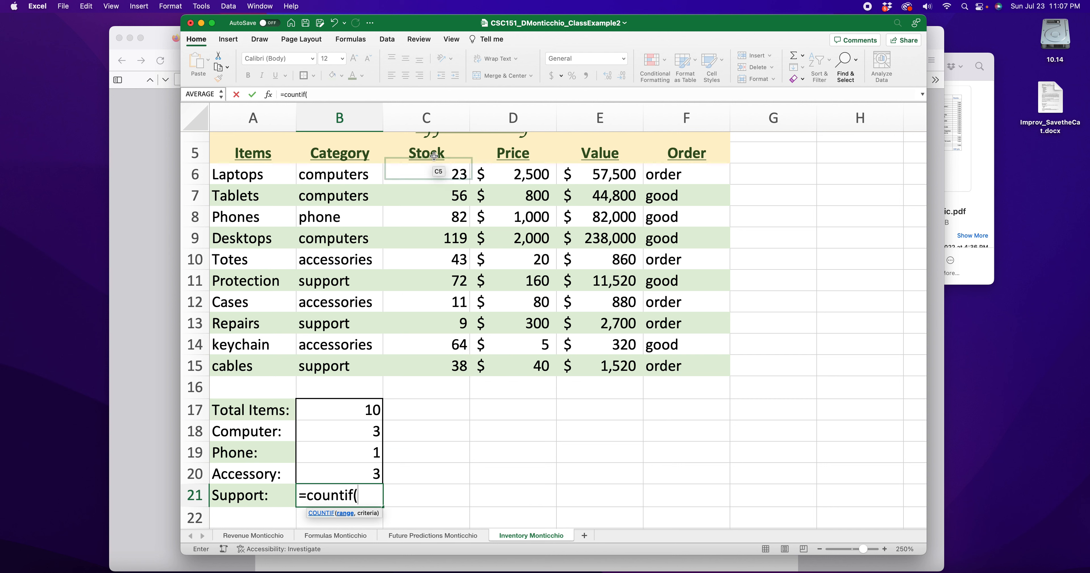
{"action": "left_click_drag", "start_coordinate": [343, 175], "coordinate": [359, 360]}
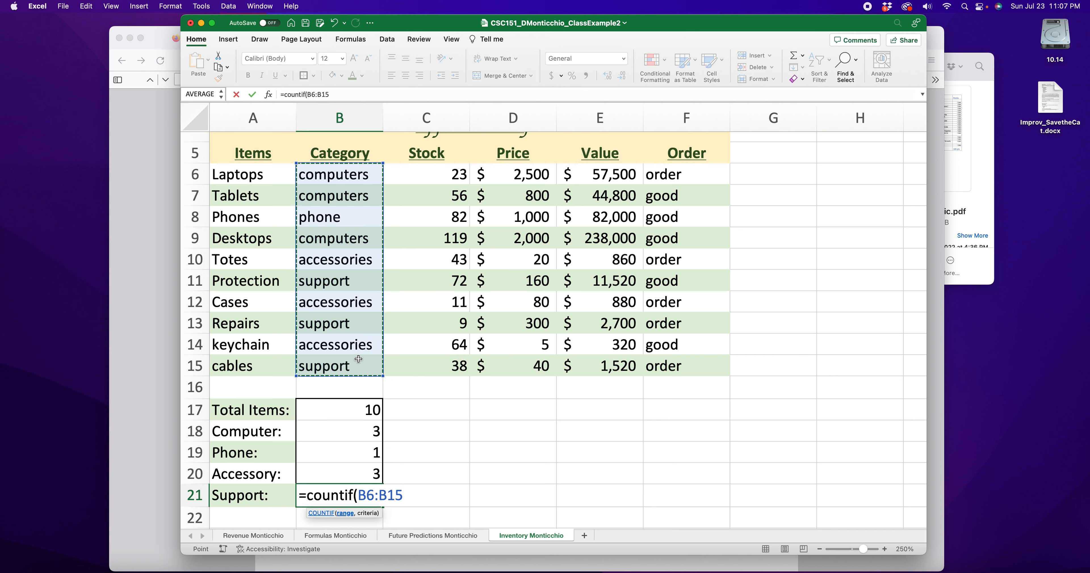
{"action": "type", "text": ",\"support"}
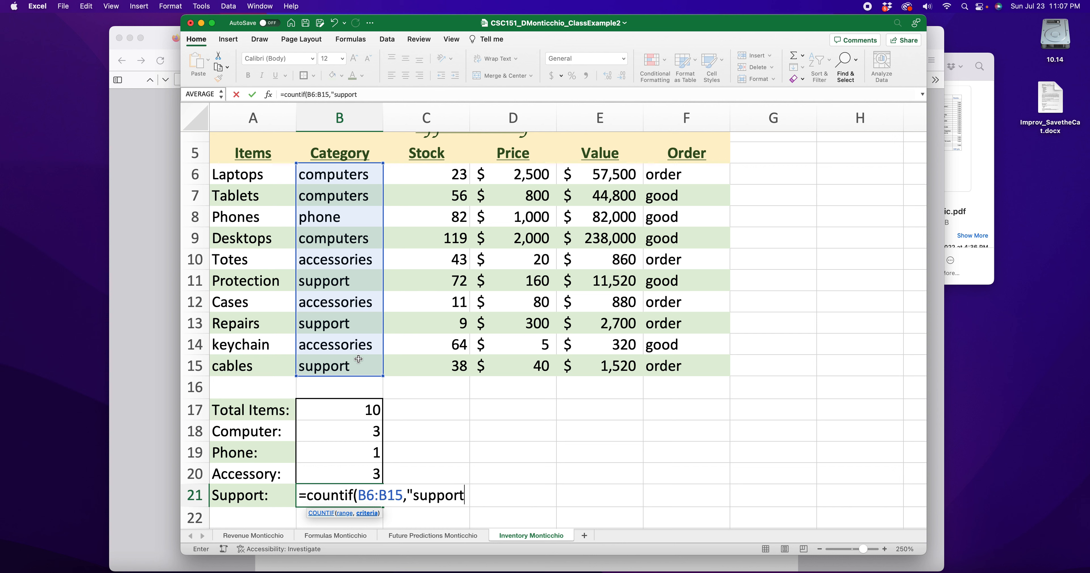
{"action": "type", "text": "\")"}
{"action": "key", "text": "Return"}
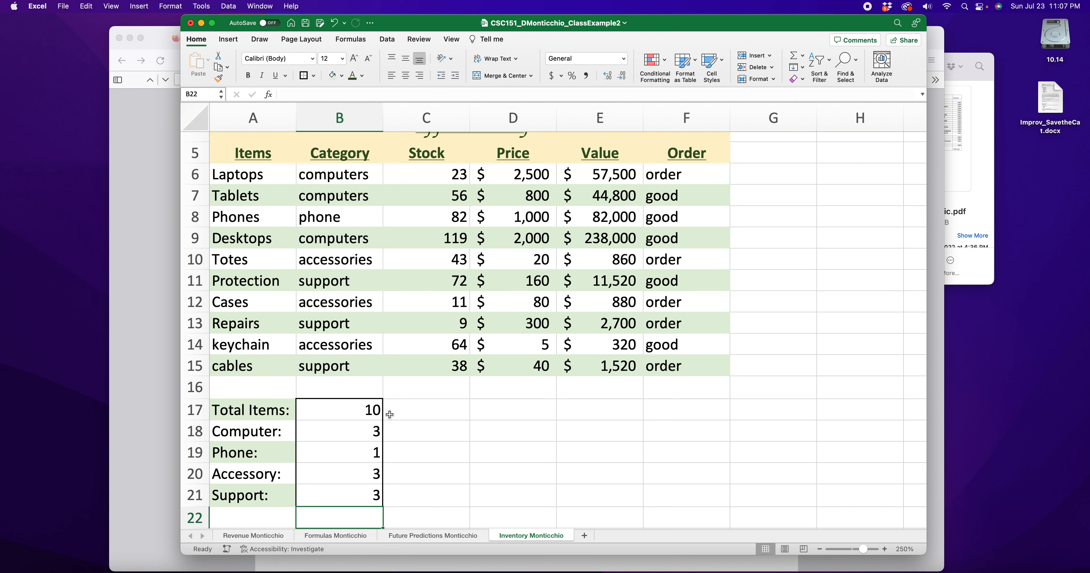
{"action": "left_click", "coordinate": [380, 428]}
{"action": "left_click", "coordinate": [377, 479]}
{"action": "left_click", "coordinate": [370, 500]}
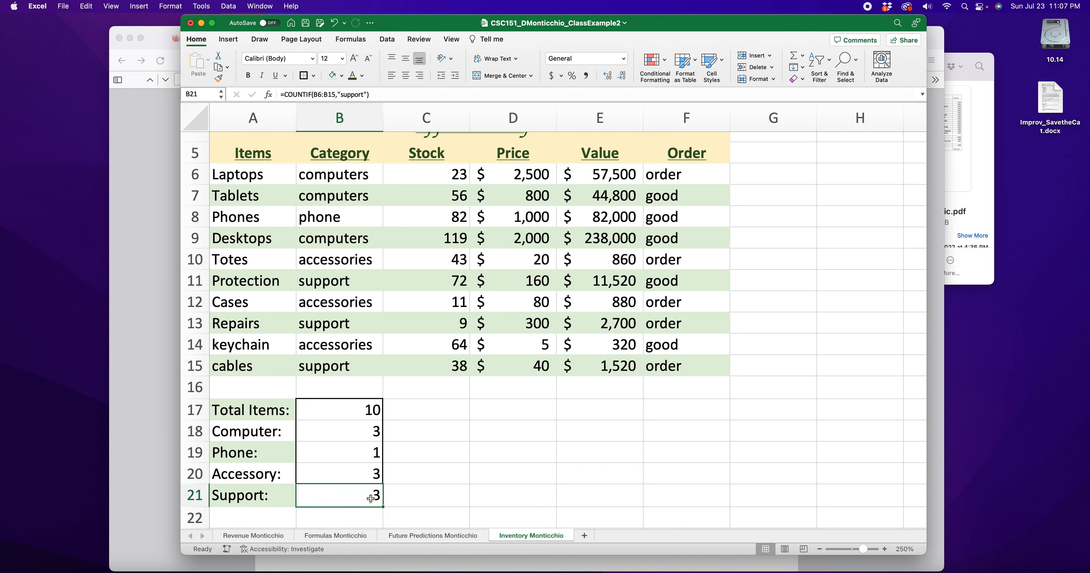
{"action": "left_click", "coordinate": [360, 451]}
{"action": "left_click", "coordinate": [364, 416]}
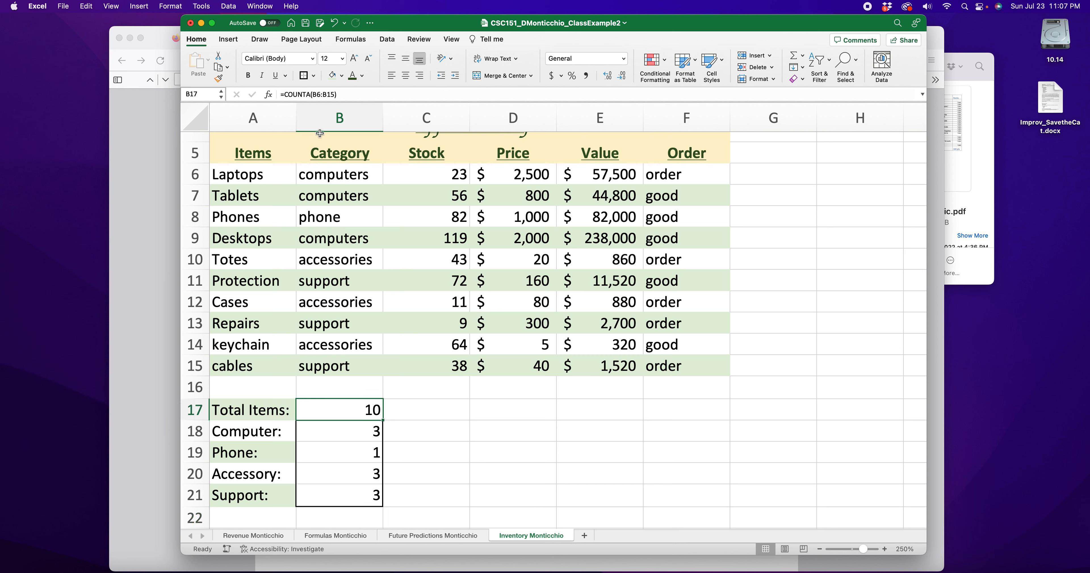
{"action": "left_click_drag", "start_coordinate": [338, 182], "coordinate": [322, 359]}
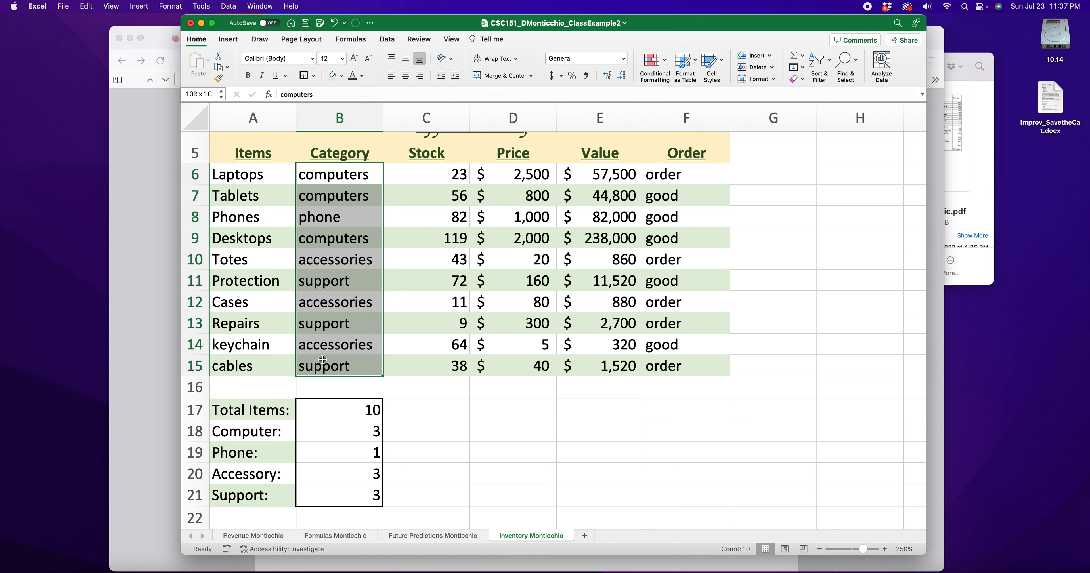
{"action": "left_click", "coordinate": [463, 414]}
{"action": "left_click", "coordinate": [368, 422]}
{"action": "left_click", "coordinate": [355, 450]}
{"action": "left_click", "coordinate": [348, 493]}
{"action": "scroll", "coordinate": [411, 447], "scroll_direction": "down", "scroll_amount": 1}
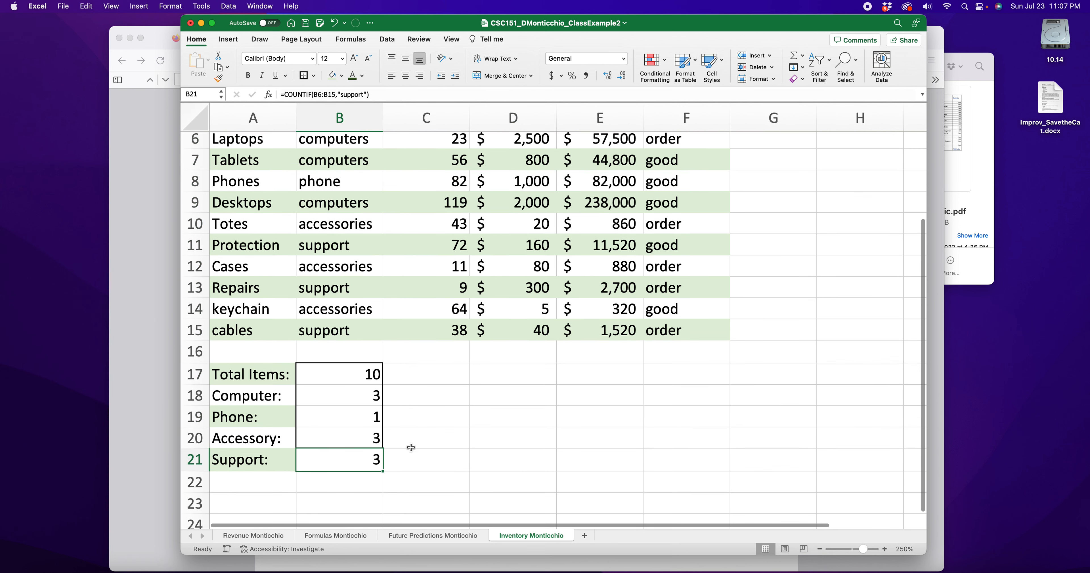
{"action": "scroll", "coordinate": [411, 447], "scroll_direction": "up", "scroll_amount": 2}
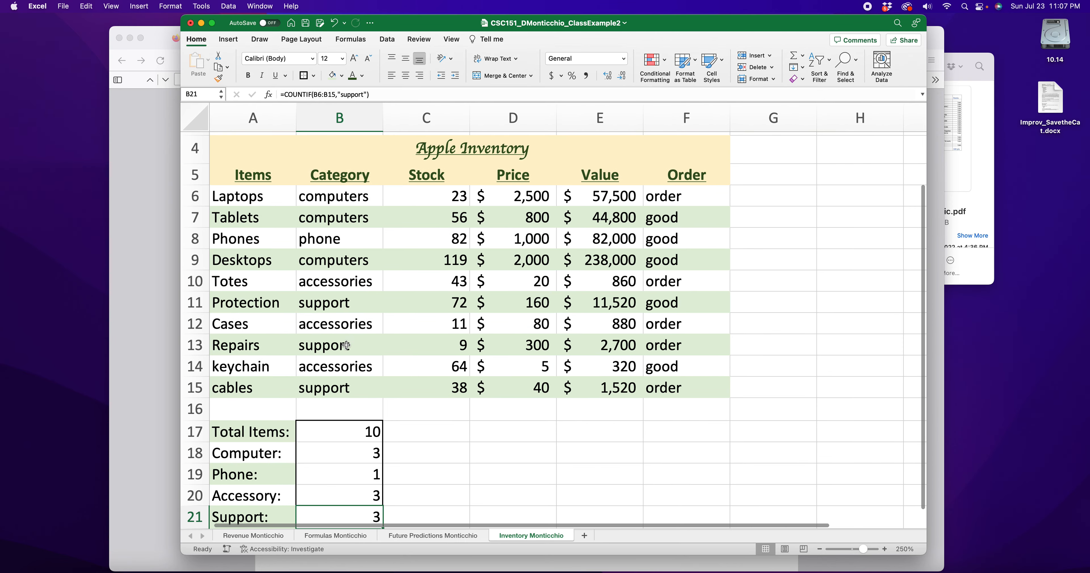
{"action": "left_click", "coordinate": [127, 332]}
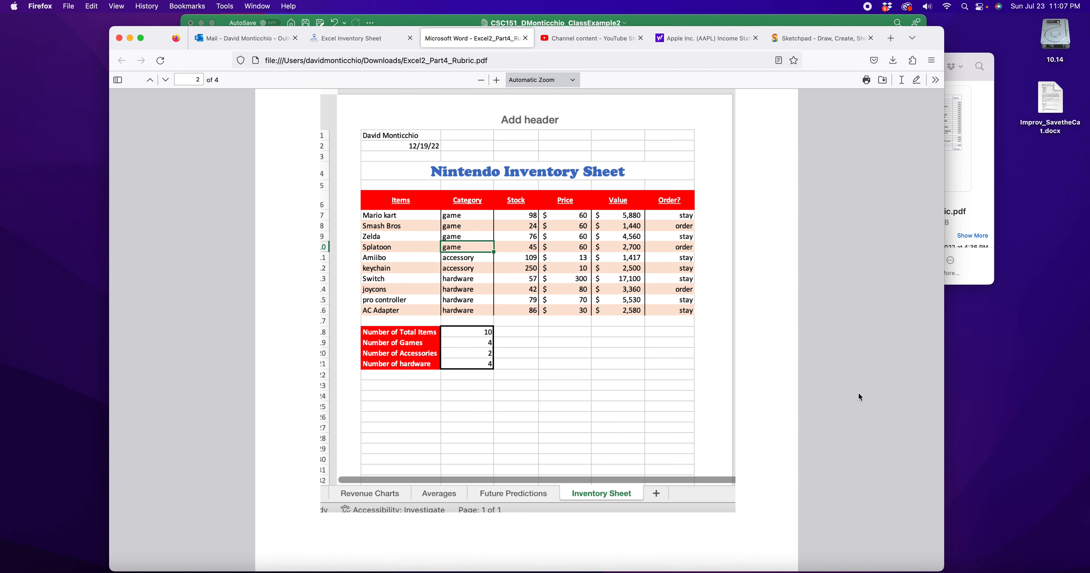
{"action": "left_click", "coordinate": [676, 19]}
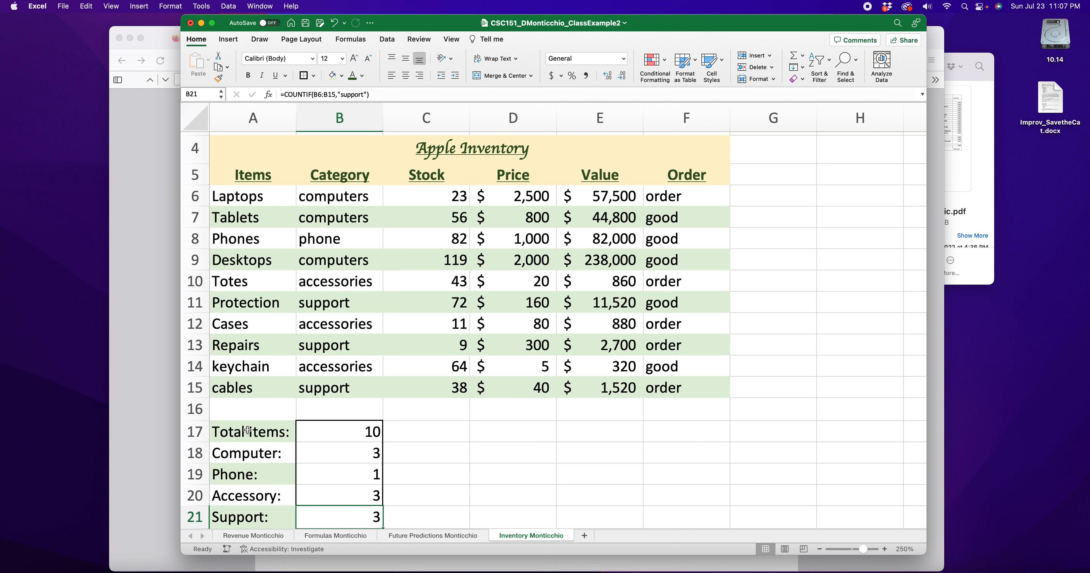
{"action": "left_click_drag", "start_coordinate": [247, 430], "coordinate": [266, 518]}
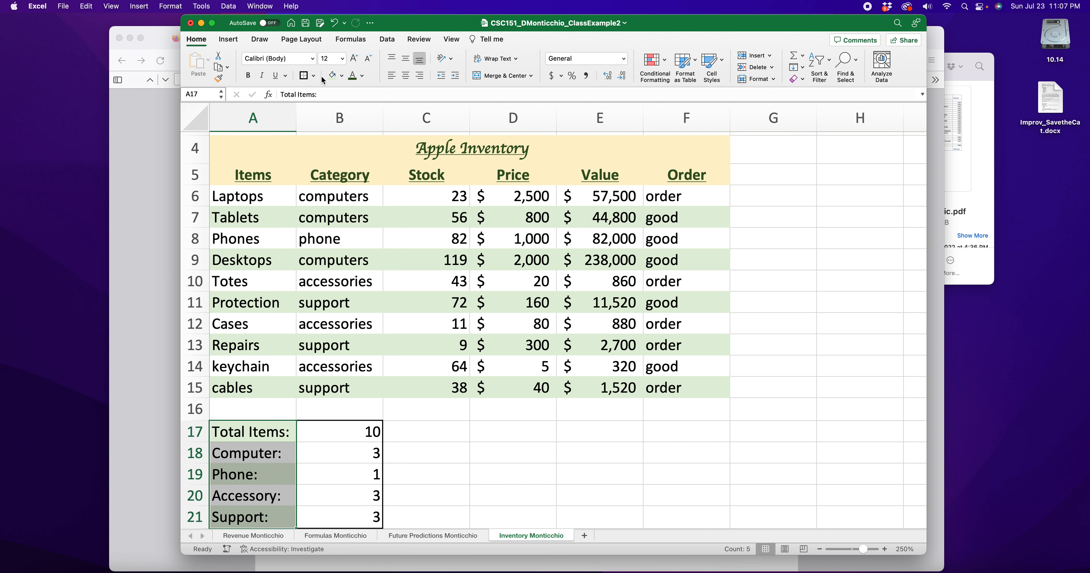
Fill the selected summary labels with a light gold theme colour
{"action": "left_click", "coordinate": [341, 75]}
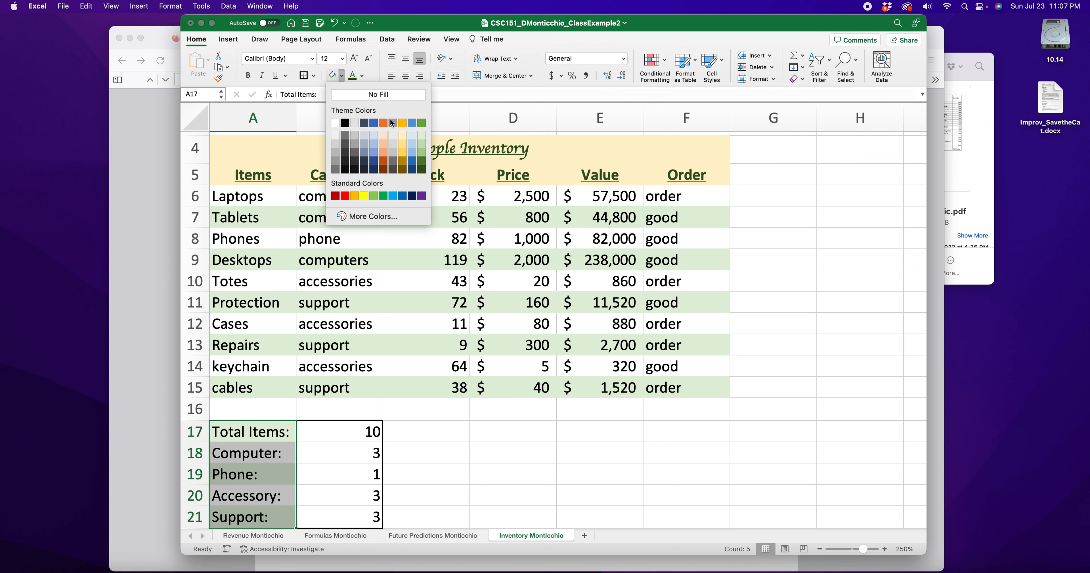
{"action": "left_click", "coordinate": [402, 136]}
{"action": "left_click", "coordinate": [479, 473]}
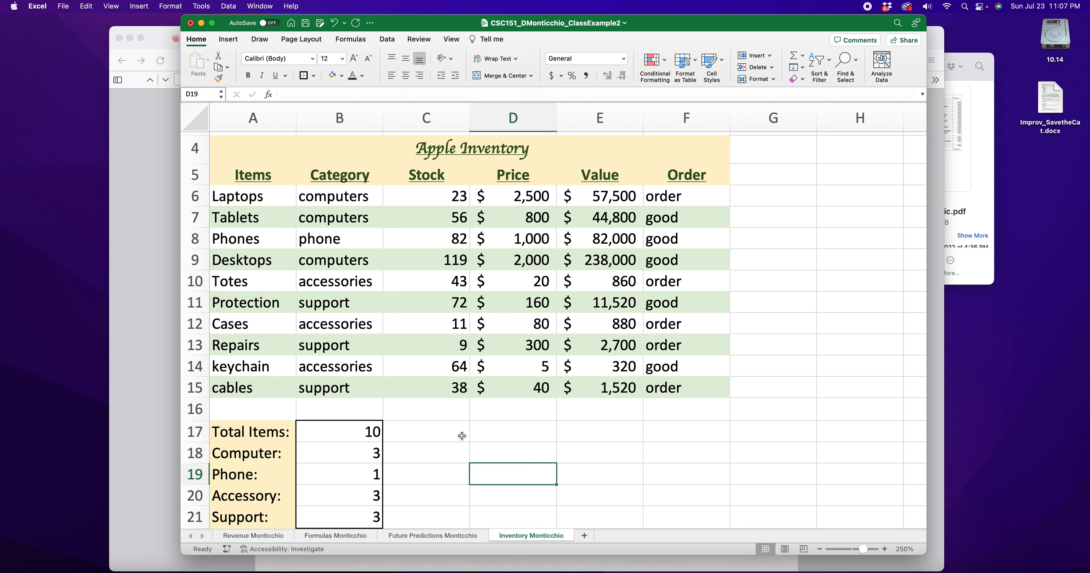
{"action": "scroll", "coordinate": [282, 412], "scroll_direction": "down", "scroll_amount": 1}
{"action": "scroll", "coordinate": [282, 411], "scroll_direction": "left", "scroll_amount": 1}
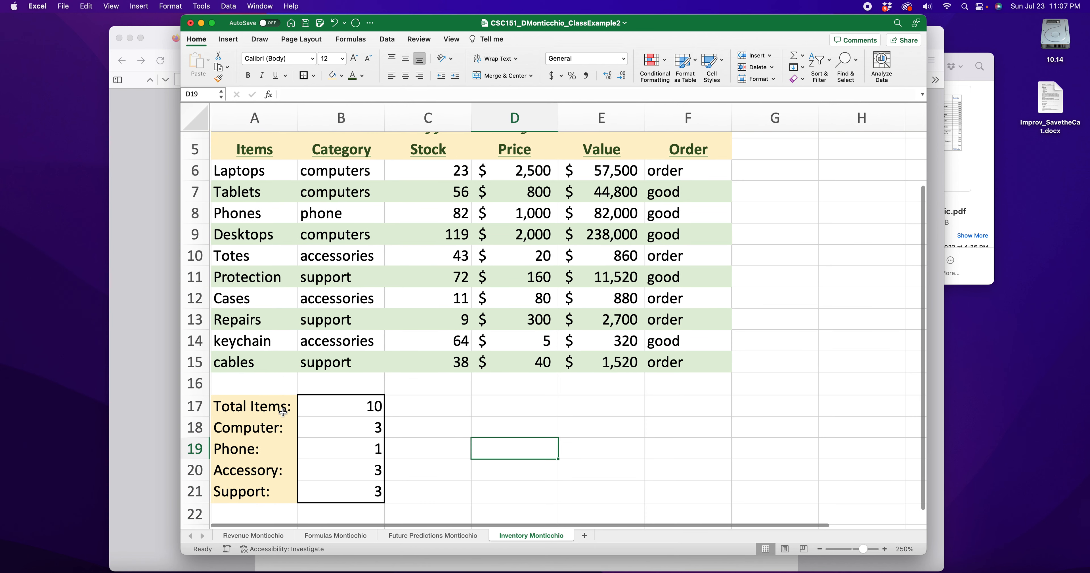
Reselect the labels A17:A21 to check the gold shading
{"action": "left_click_drag", "start_coordinate": [254, 173], "coordinate": [254, 362]}
{"action": "left_click_drag", "start_coordinate": [255, 409], "coordinate": [247, 492]}
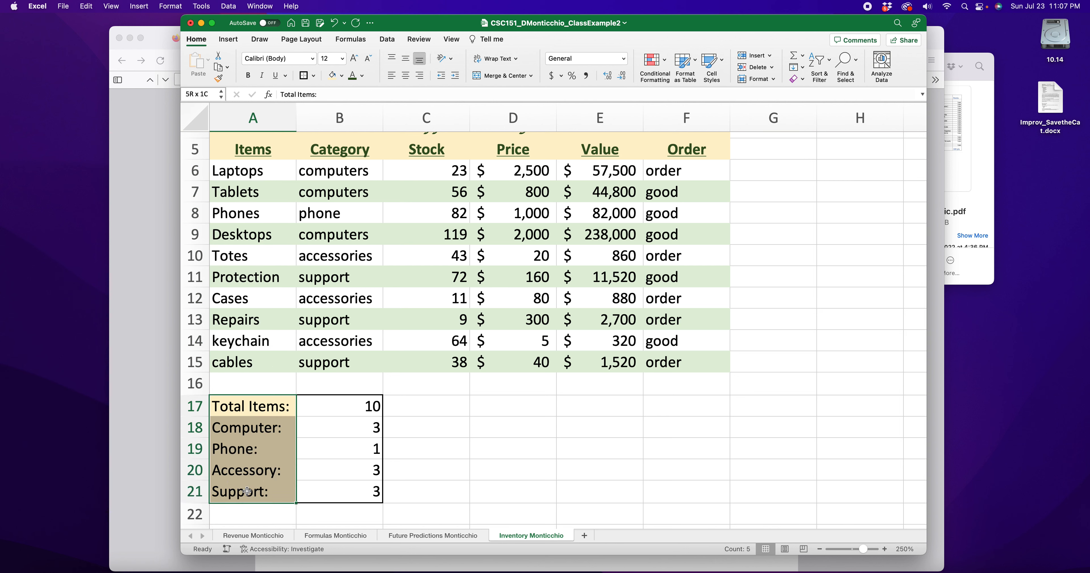
{"action": "left_click", "coordinate": [265, 383]}
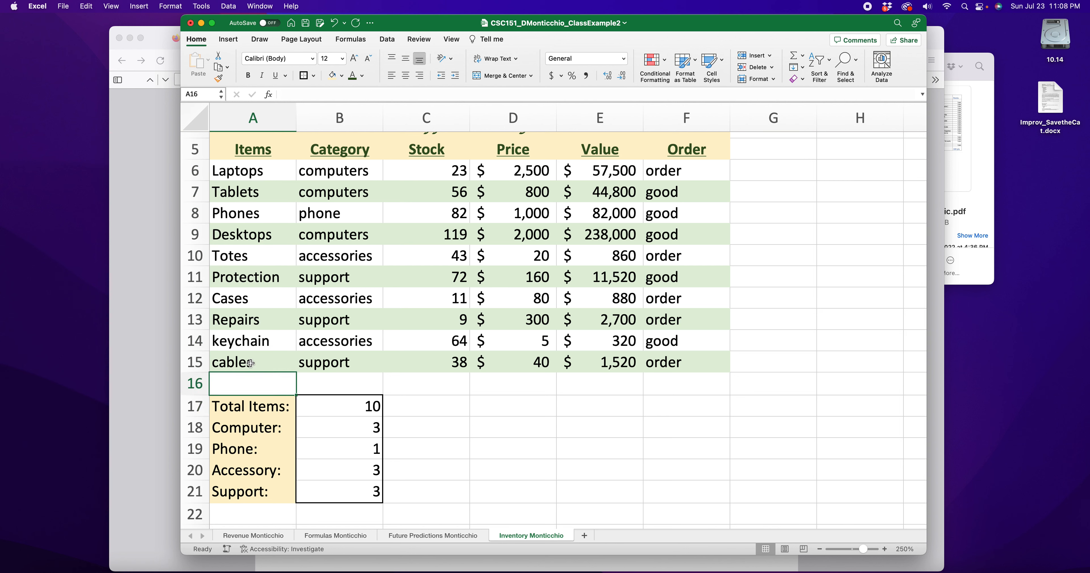
{"action": "left_click", "coordinate": [261, 408]}
{"action": "left_click", "coordinate": [258, 431]}
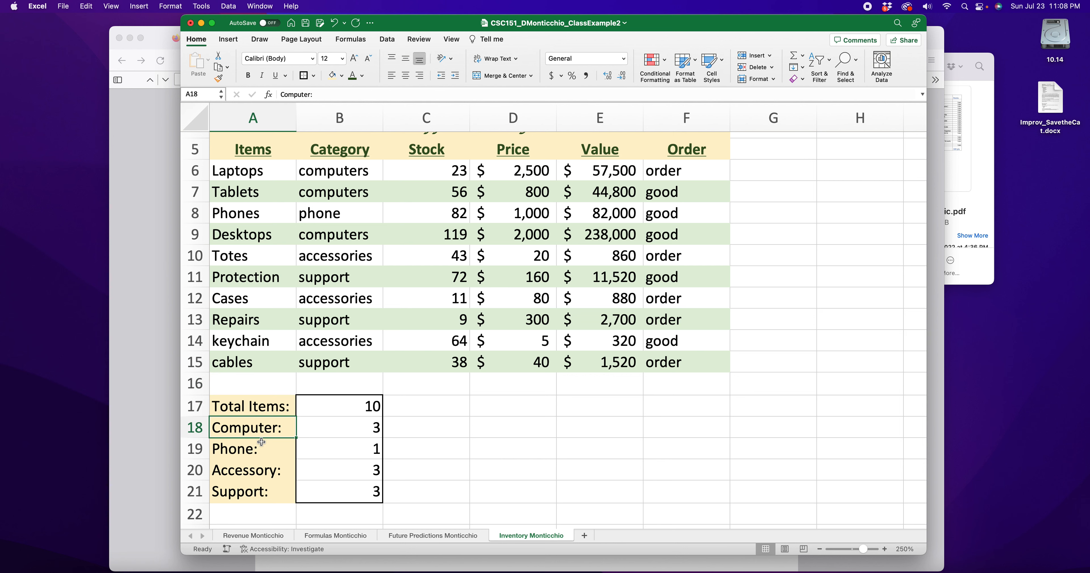
{"action": "left_click_drag", "start_coordinate": [254, 410], "coordinate": [250, 492]}
{"action": "scroll", "coordinate": [482, 443], "scroll_direction": "up", "scroll_amount": 2}
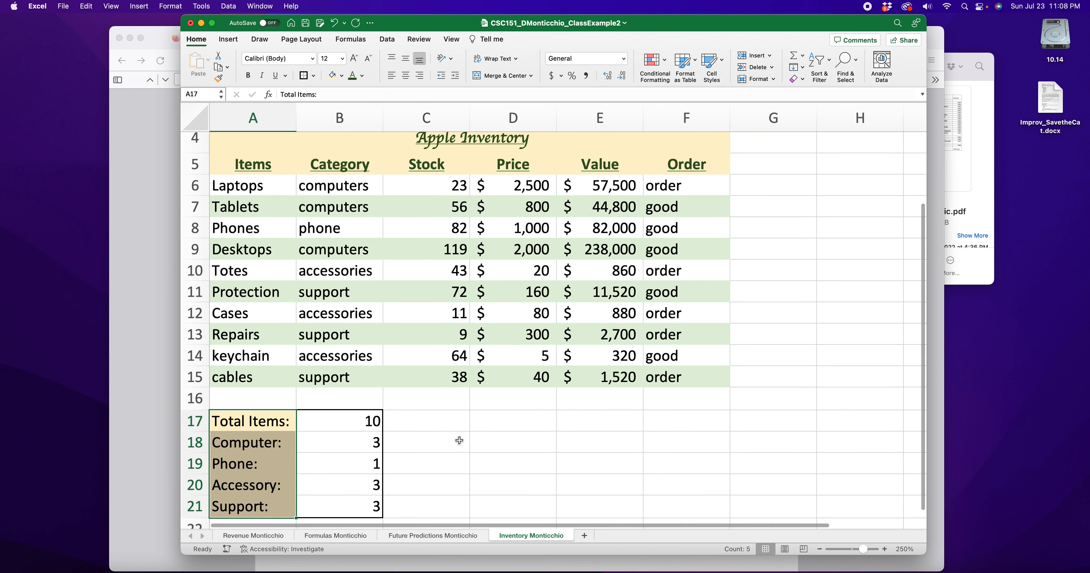
{"action": "left_click", "coordinate": [471, 439]}
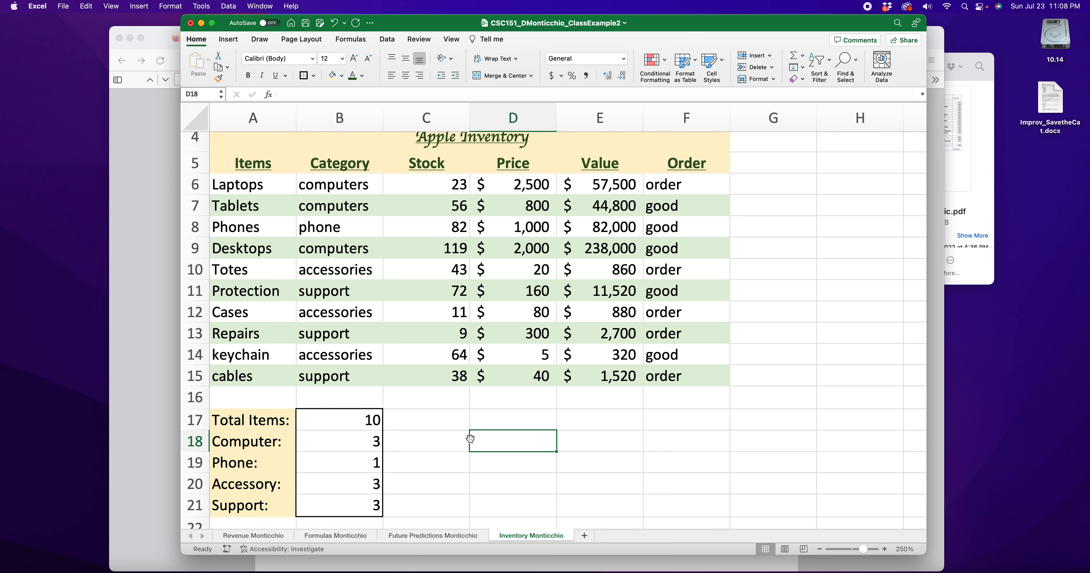
{"action": "double_click", "coordinate": [684, 185]}
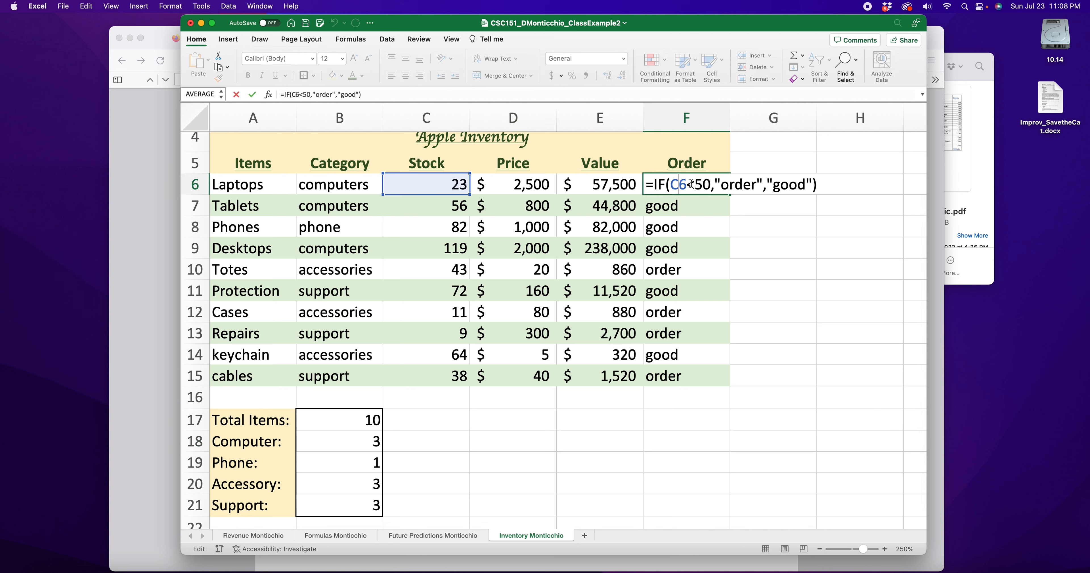
{"action": "key", "text": "Return"}
{"action": "double_click", "coordinate": [640, 191]}
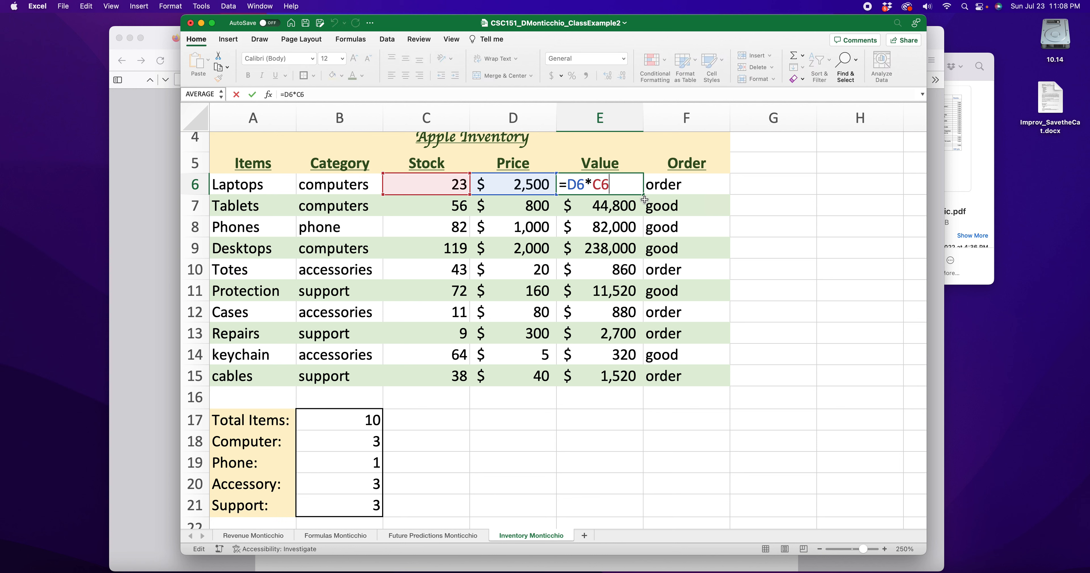
{"action": "key", "text": "Return"}
{"action": "double_click", "coordinate": [371, 419]}
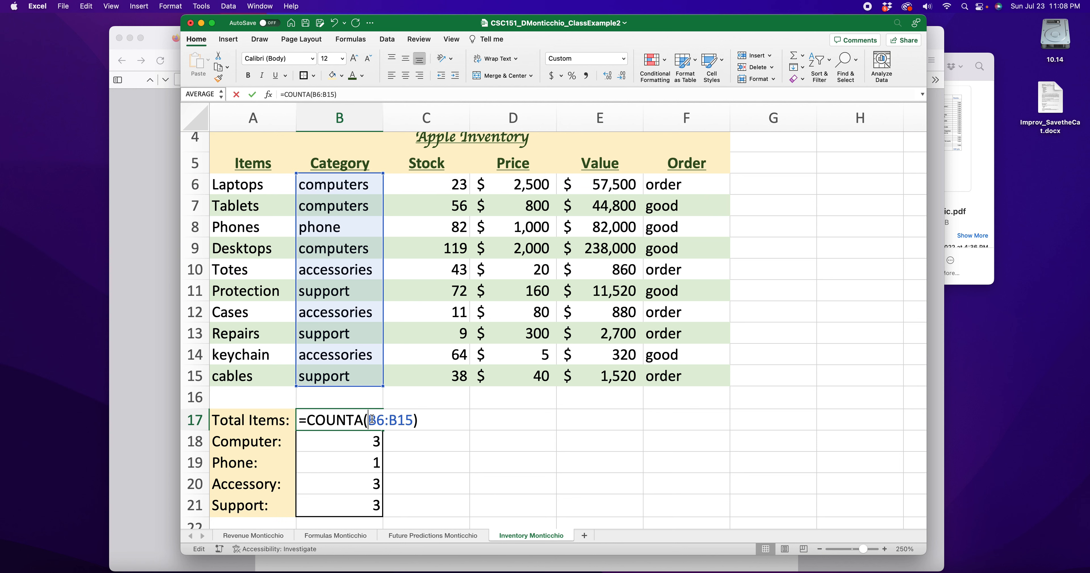
{"action": "mouse_move", "coordinate": [366, 422]}
{"action": "left_mouse_down"}
{"action": "mouse_move", "coordinate": [355, 422]}
{"action": "mouse_move", "coordinate": [370, 441]}
{"action": "left_mouse_up"}
{"action": "key", "text": "Return"}
{"action": "double_click", "coordinate": [343, 441]}
{"action": "key", "text": "Return"}
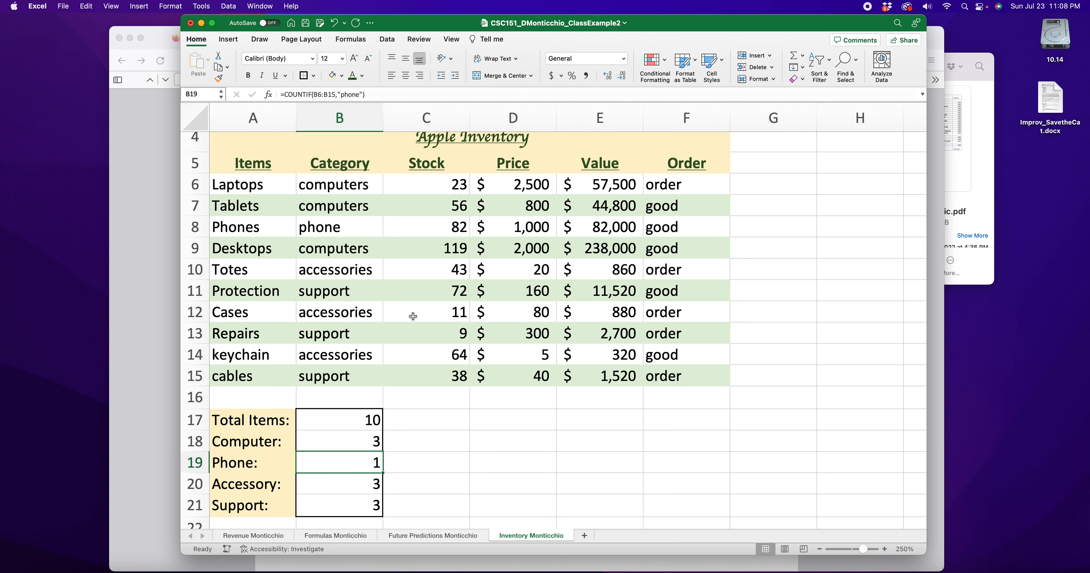
{"action": "left_click", "coordinate": [450, 44]}
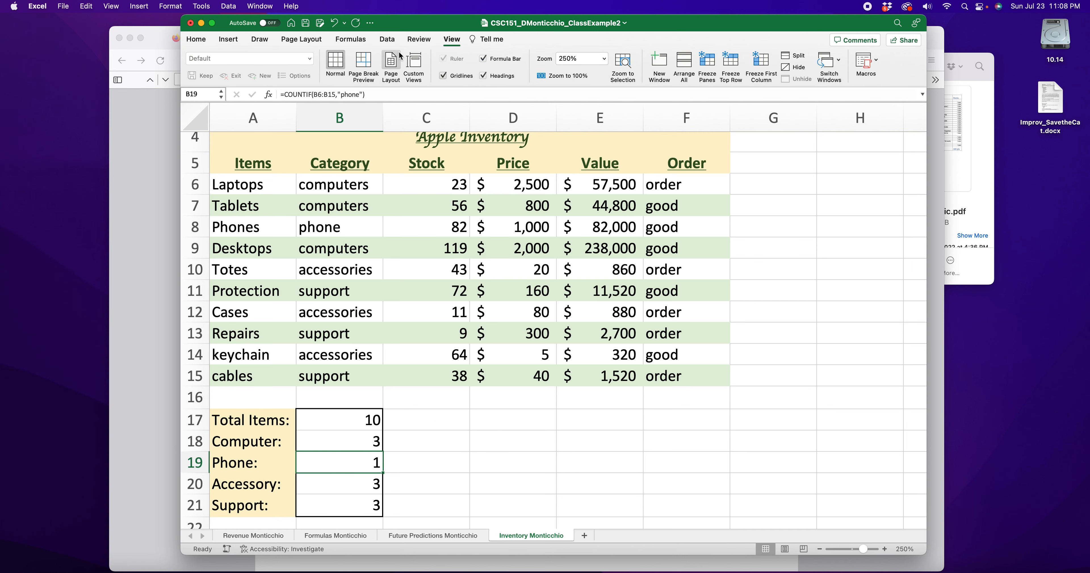
Preview the sheet in Page Layout and Page Break Preview, then return to Normal view
{"action": "left_click", "coordinate": [394, 62]}
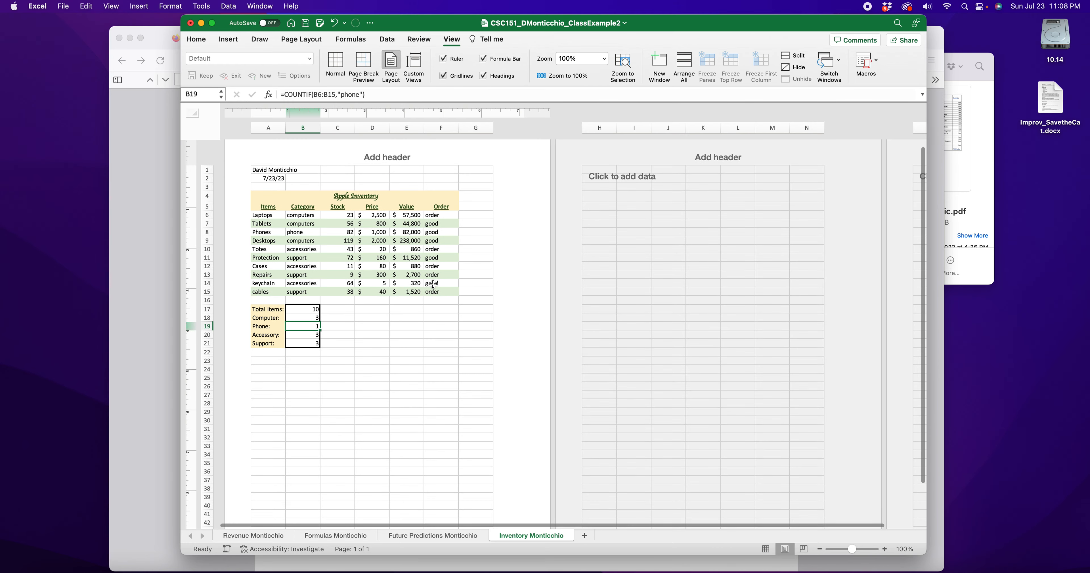
{"action": "scroll", "coordinate": [426, 326], "scroll_direction": "down", "scroll_amount": 3}
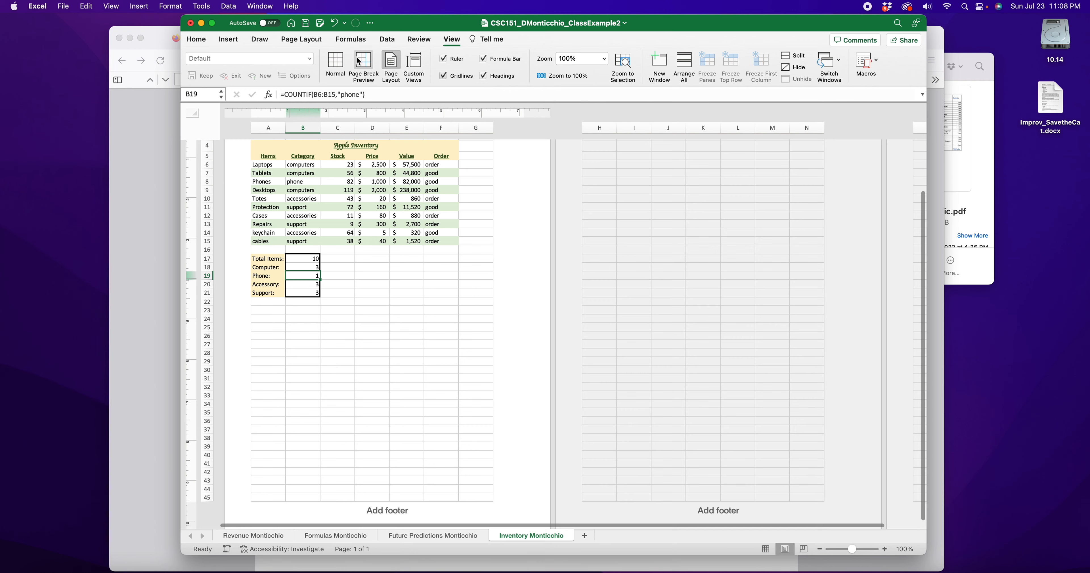
{"action": "left_click", "coordinate": [362, 63]}
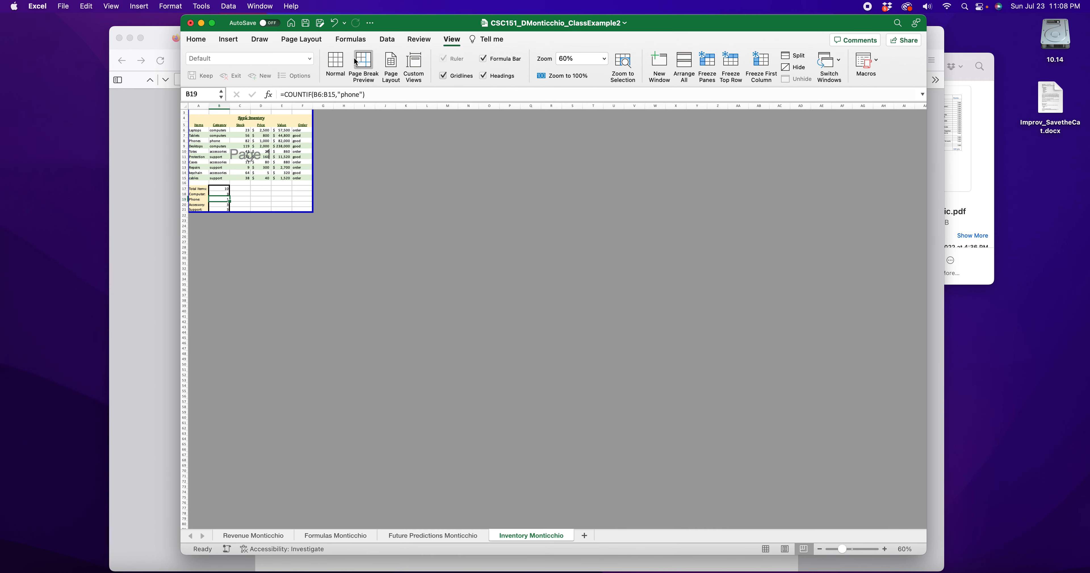
{"action": "left_click", "coordinate": [332, 63]}
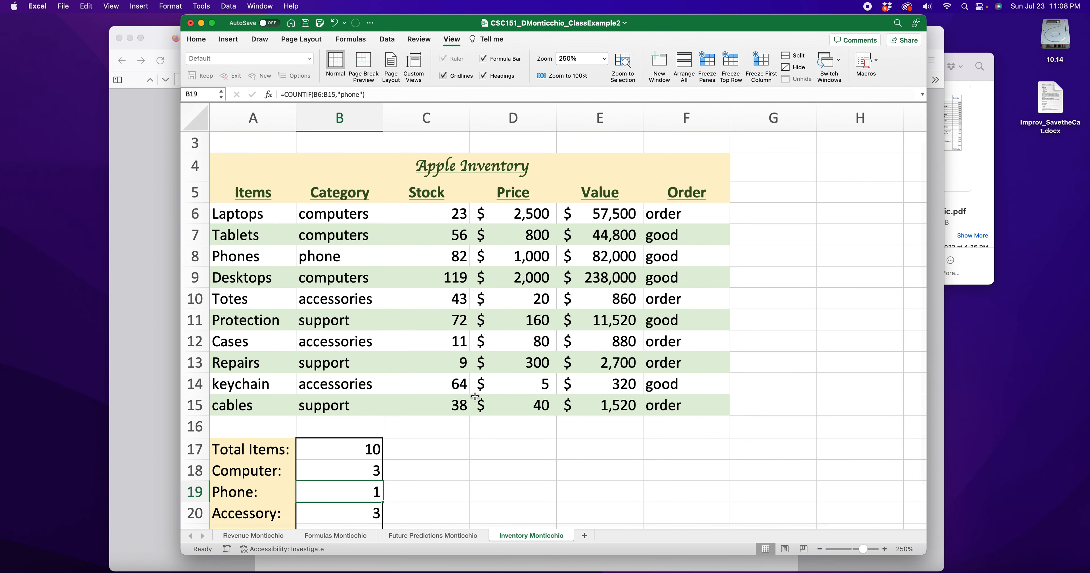
Save the workbook to the Mac and return to the rubric PDF
{"action": "scroll", "coordinate": [460, 411], "scroll_direction": "down", "scroll_amount": 2}
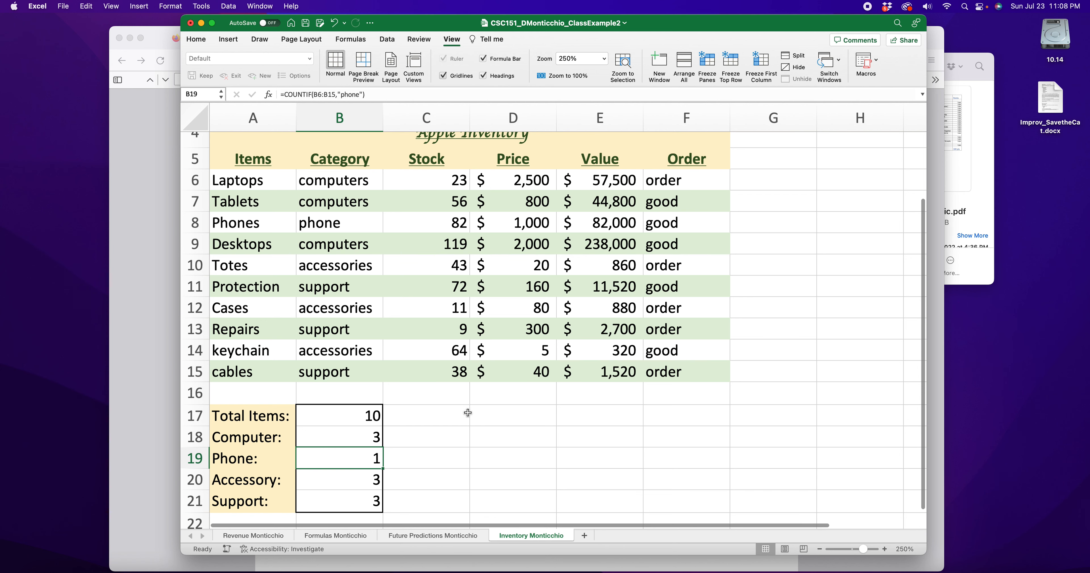
{"action": "key", "text": "super+s"}
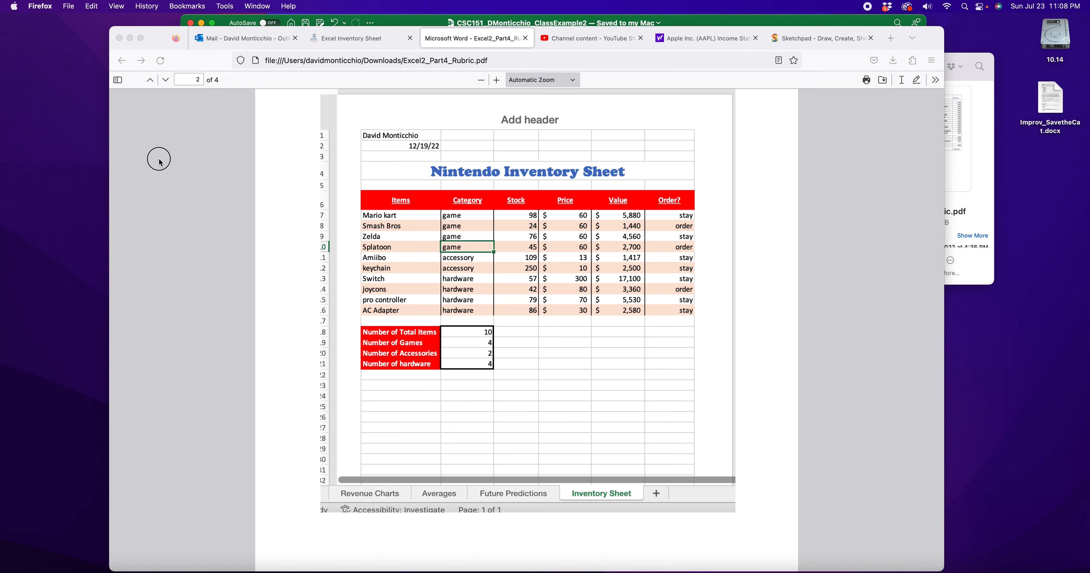
{"action": "left_click", "coordinate": [174, 164]}
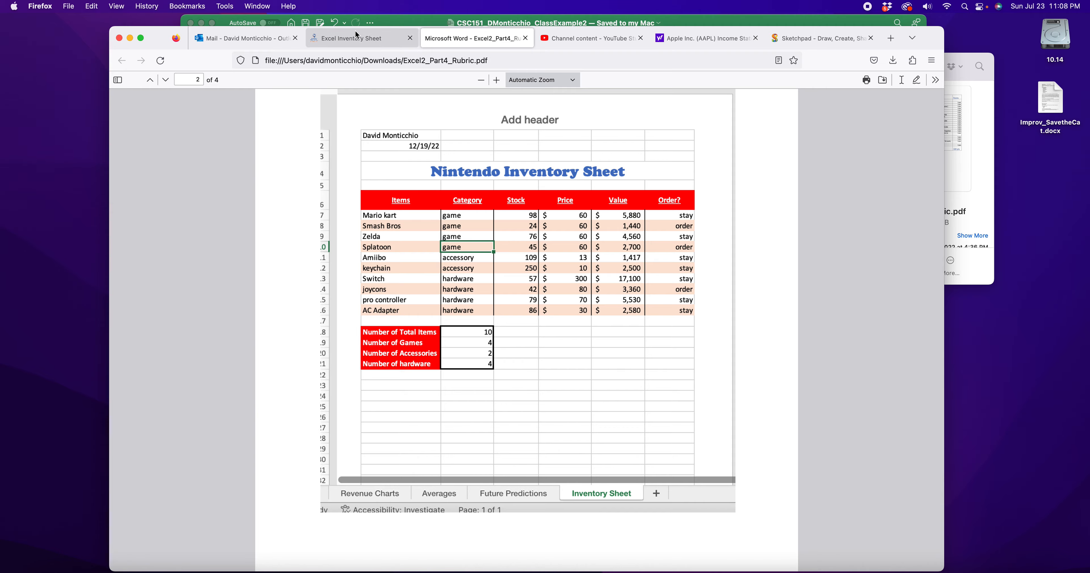
Switch Firefox to the Excel Inventory Sheet assignment page and scroll through it
{"action": "left_click", "coordinate": [357, 38]}
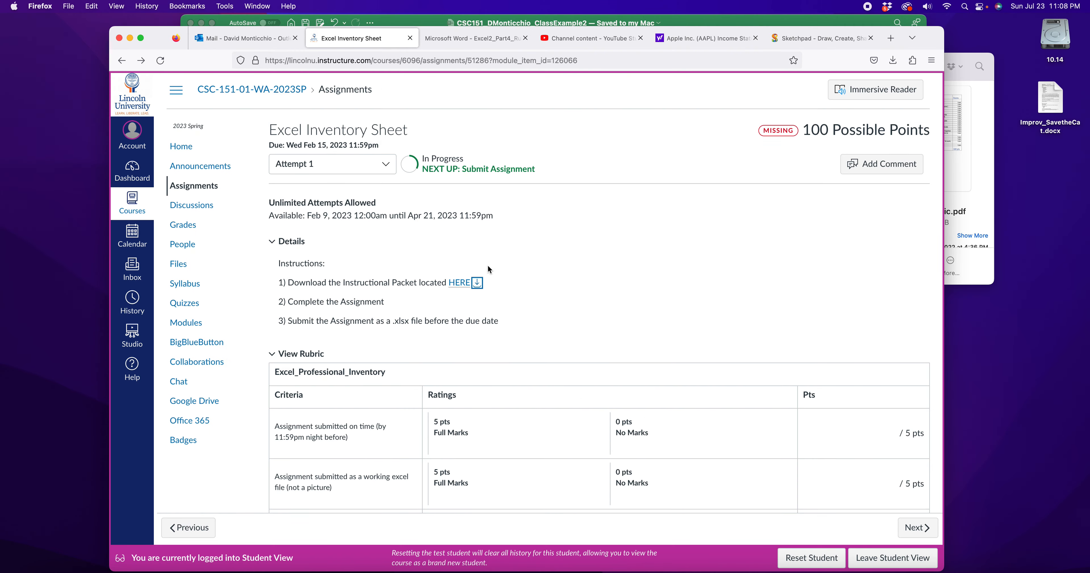
{"action": "scroll", "coordinate": [487, 265], "scroll_direction": "down", "scroll_amount": 5}
{"action": "scroll", "coordinate": [487, 265], "scroll_direction": "up", "scroll_amount": 6}
{"action": "scroll", "coordinate": [495, 263], "scroll_direction": "down", "scroll_amount": 1}
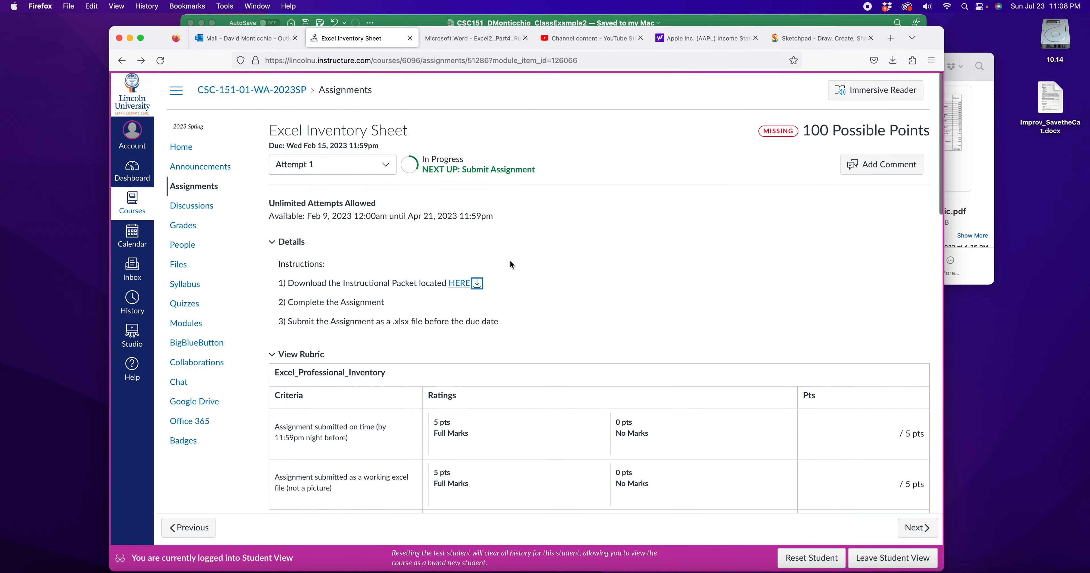